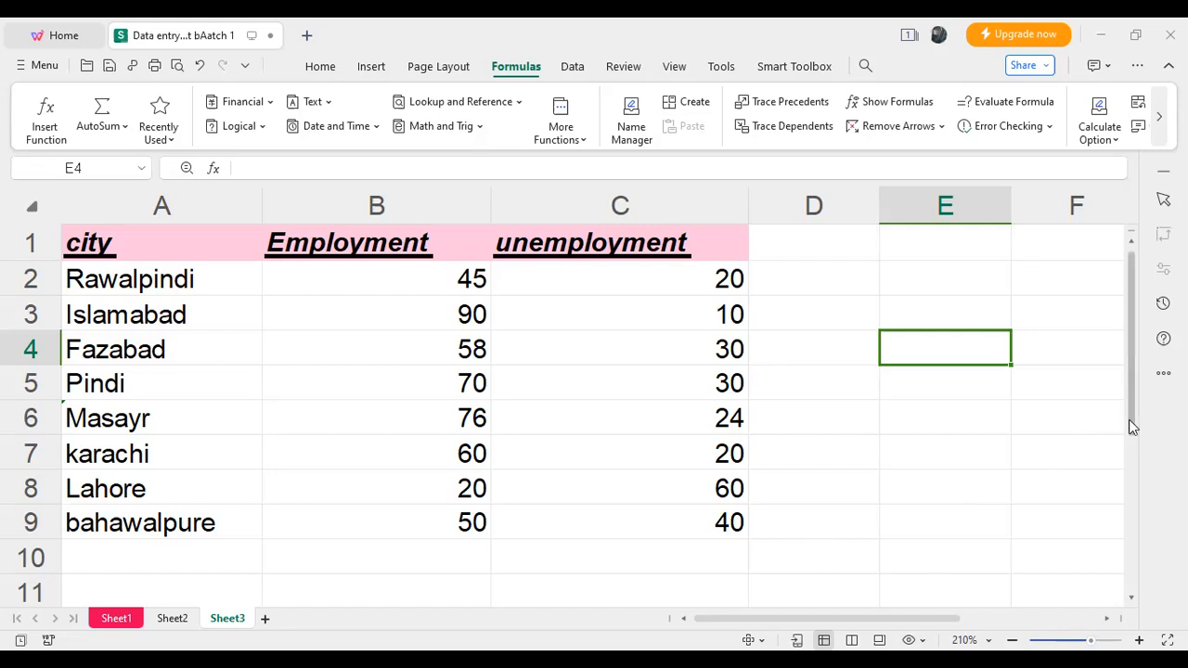
- Enter the label "Maximum" in cell A11, below the city list
{"action": "scroll", "coordinate": [1122, 419], "scroll_direction": "down", "scroll_amount": 1}
{"action": "left_click_drag", "start_coordinate": [1132, 418], "coordinate": [1130, 440]}
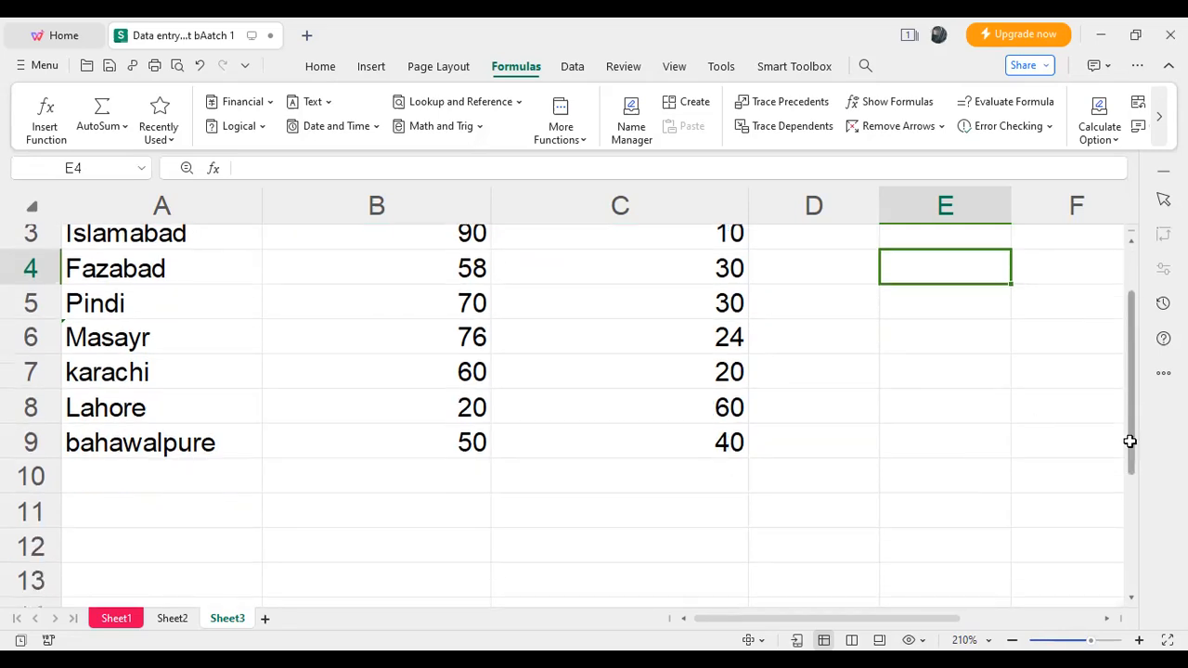
{"action": "double_click", "coordinate": [171, 516]}
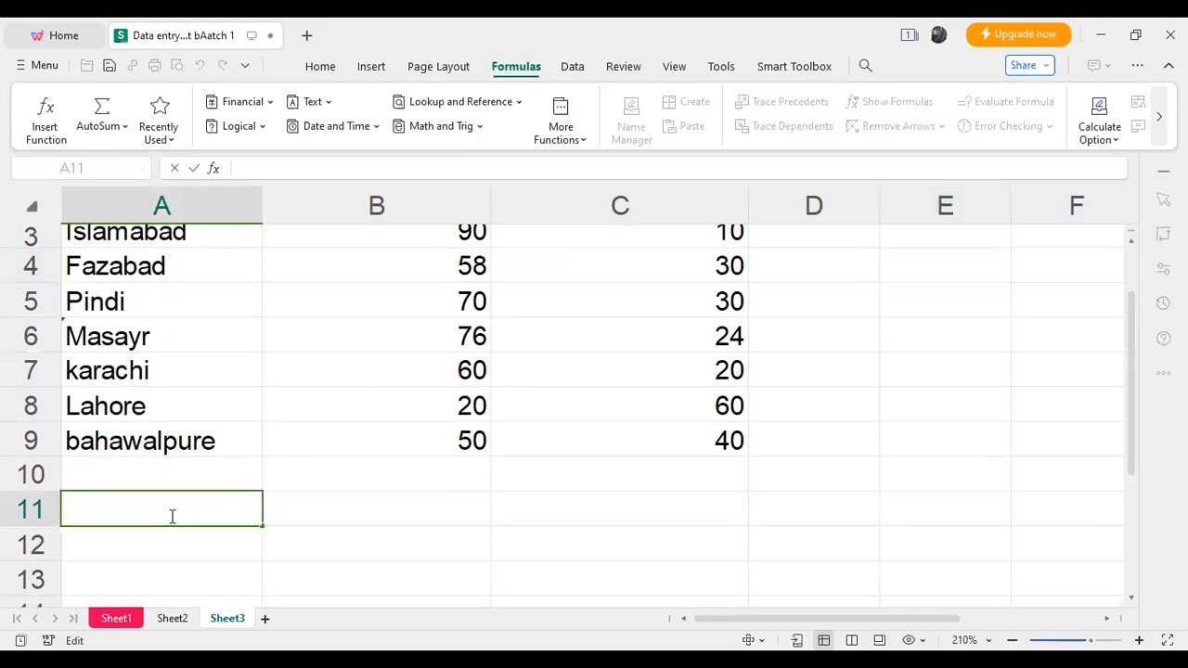
{"action": "type", "text": "Ma"}
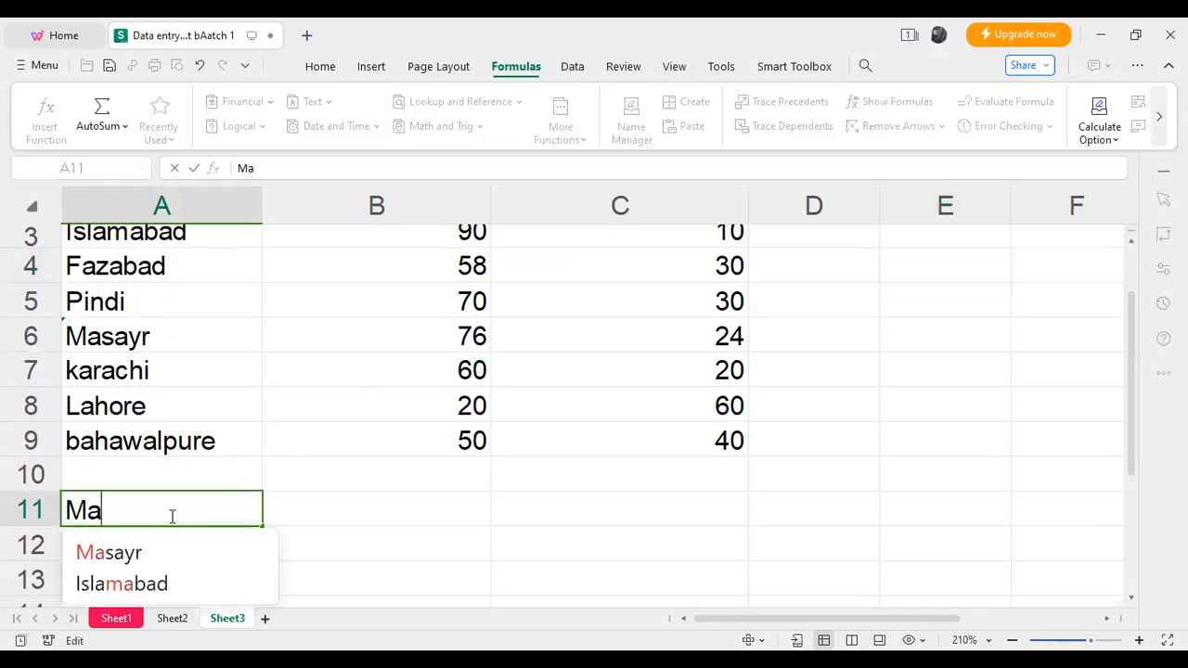
{"action": "type", "text": "ximum"}
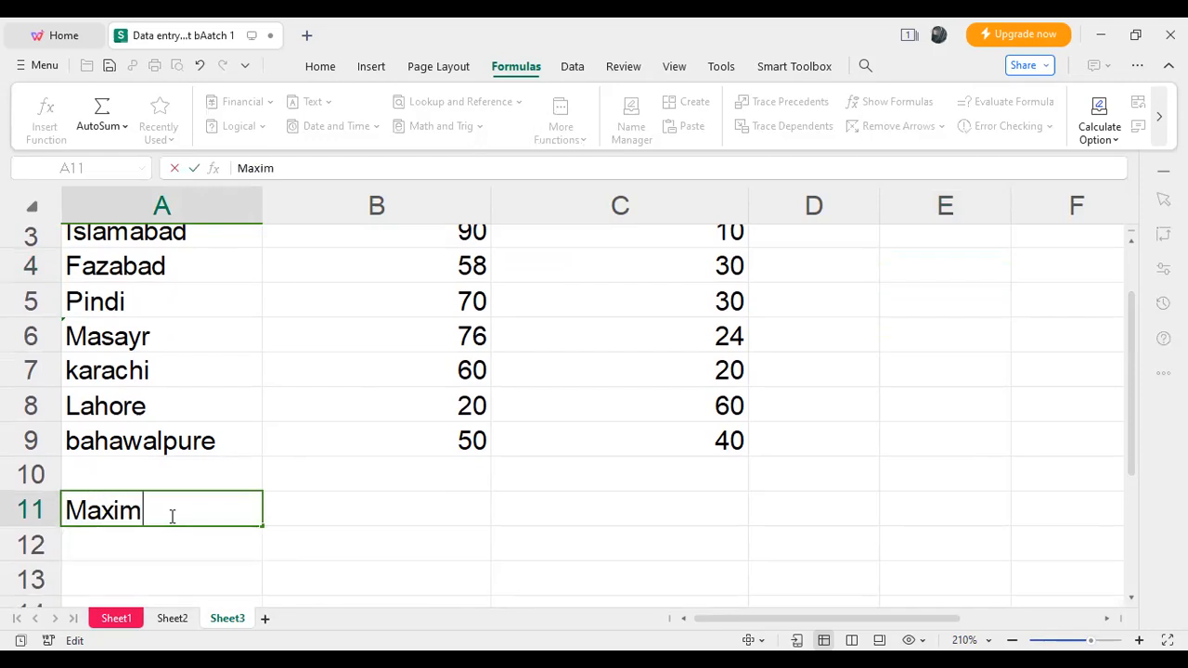
{"action": "key", "text": "Tab"}
- Fill the "Maximum" label cell A11 with the standard red colour
{"action": "left_click", "coordinate": [228, 517]}
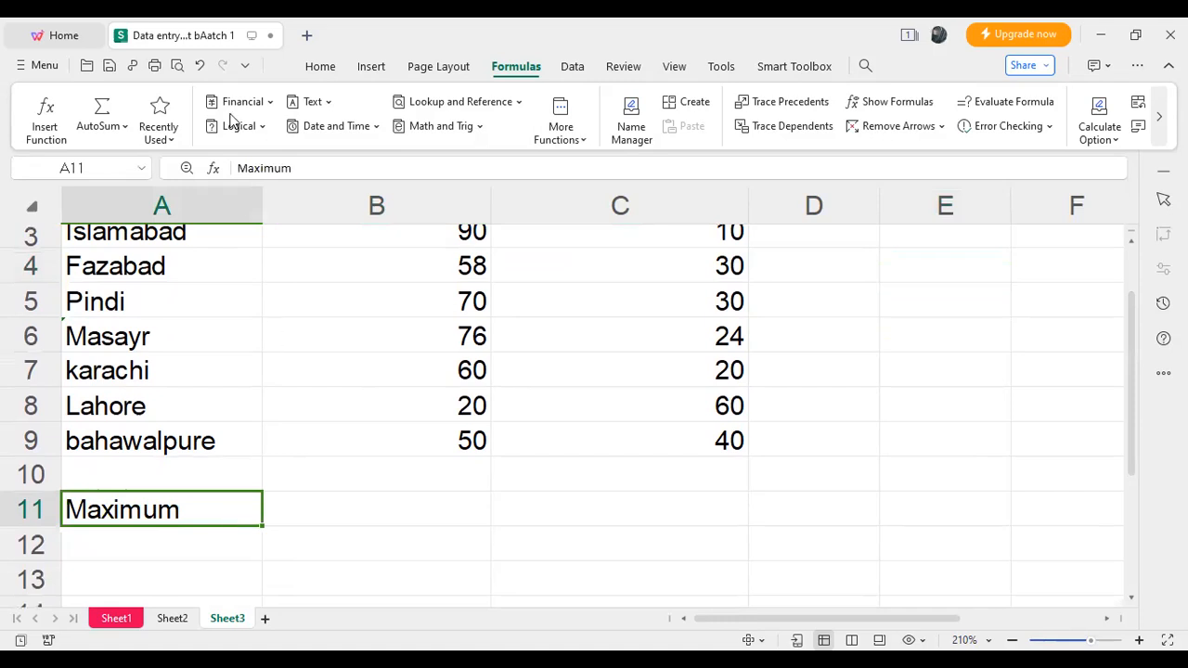
{"action": "left_click", "coordinate": [320, 66]}
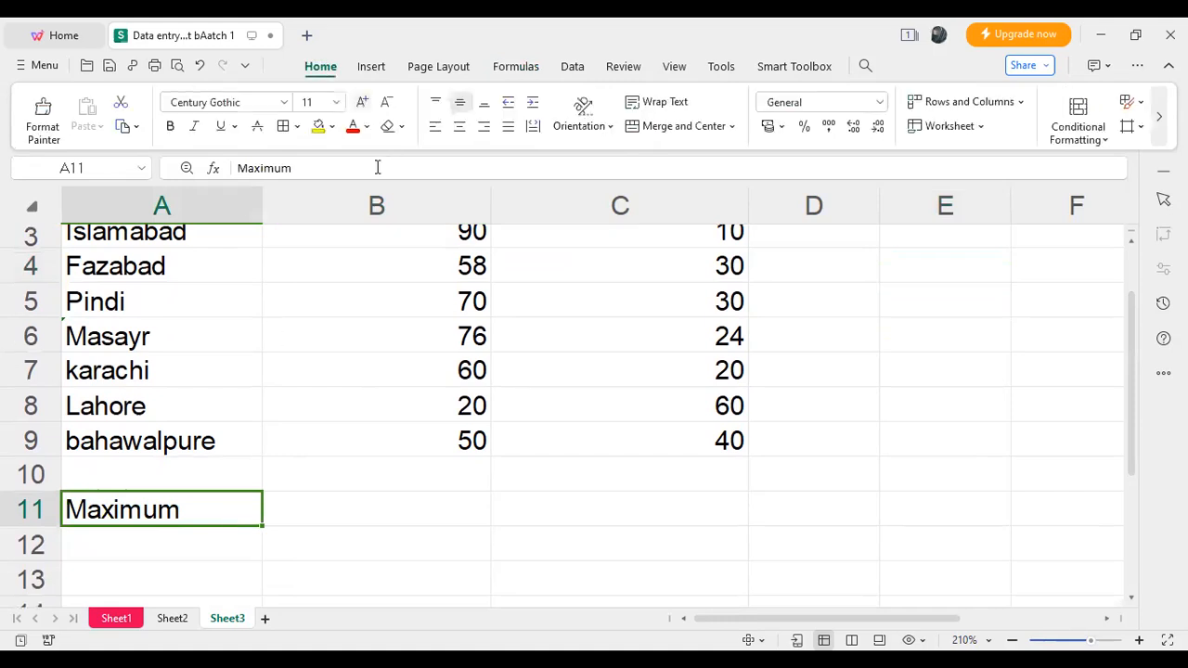
{"action": "left_click", "coordinate": [332, 127]}
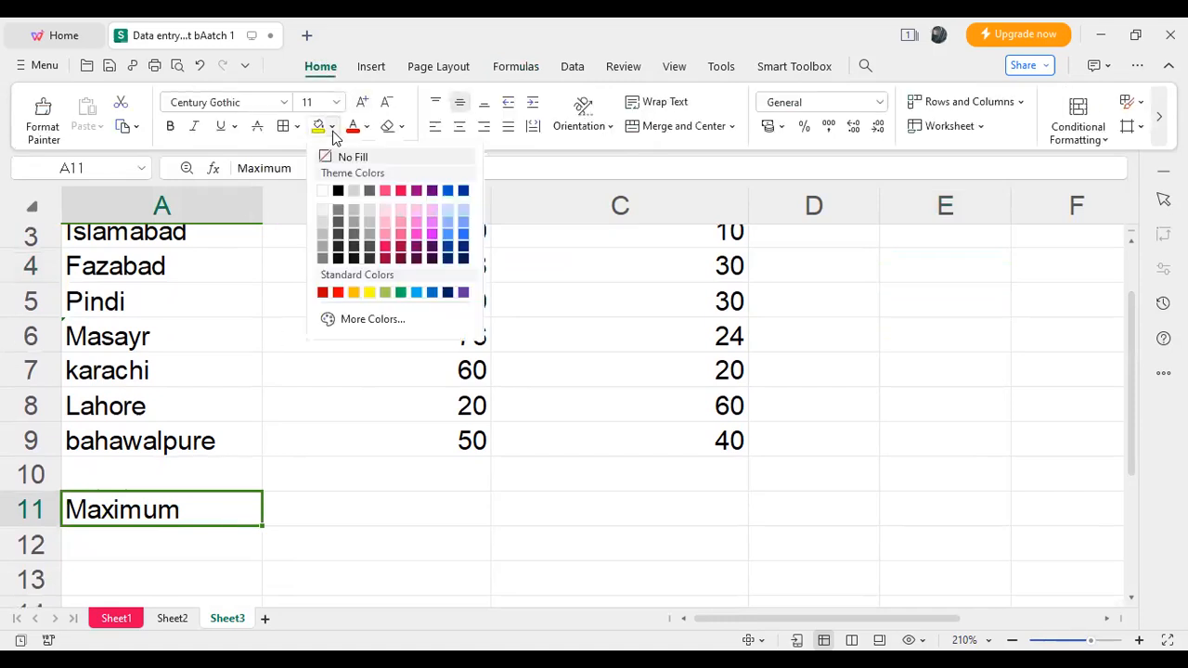
{"action": "left_click", "coordinate": [337, 293]}
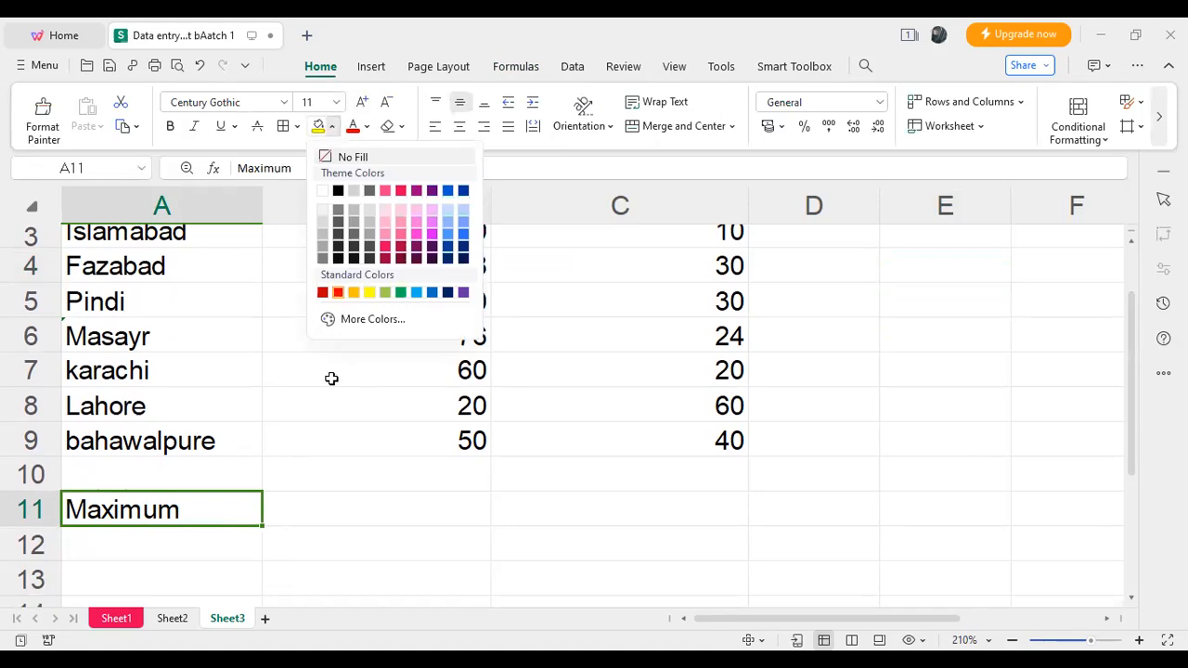
- Calculate the highest Employment value in cell B11 with the formula =MAX(B2:B9)
{"action": "double_click", "coordinate": [374, 508]}
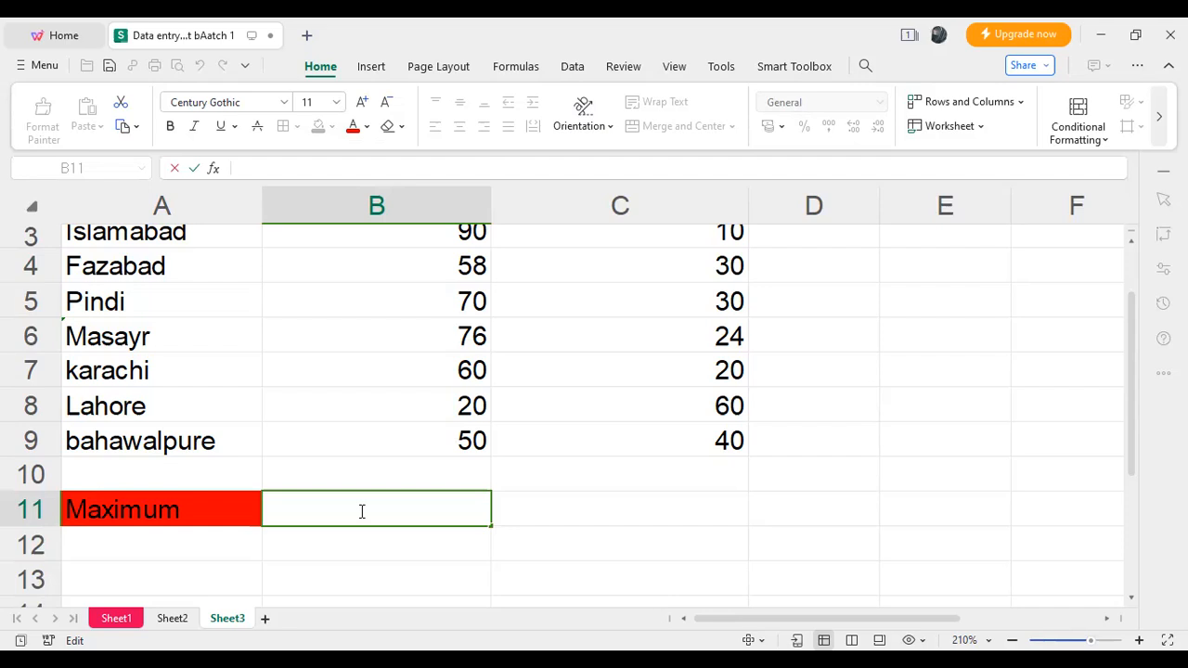
{"action": "type", "text": "="}
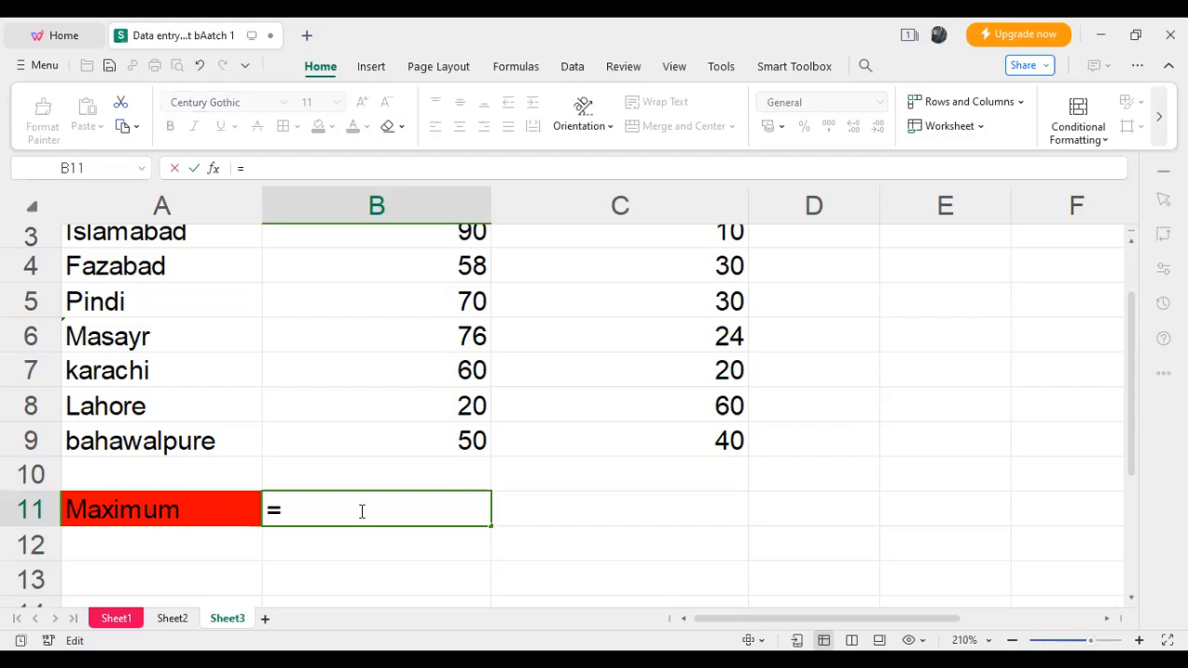
{"action": "type", "text": "ma"}
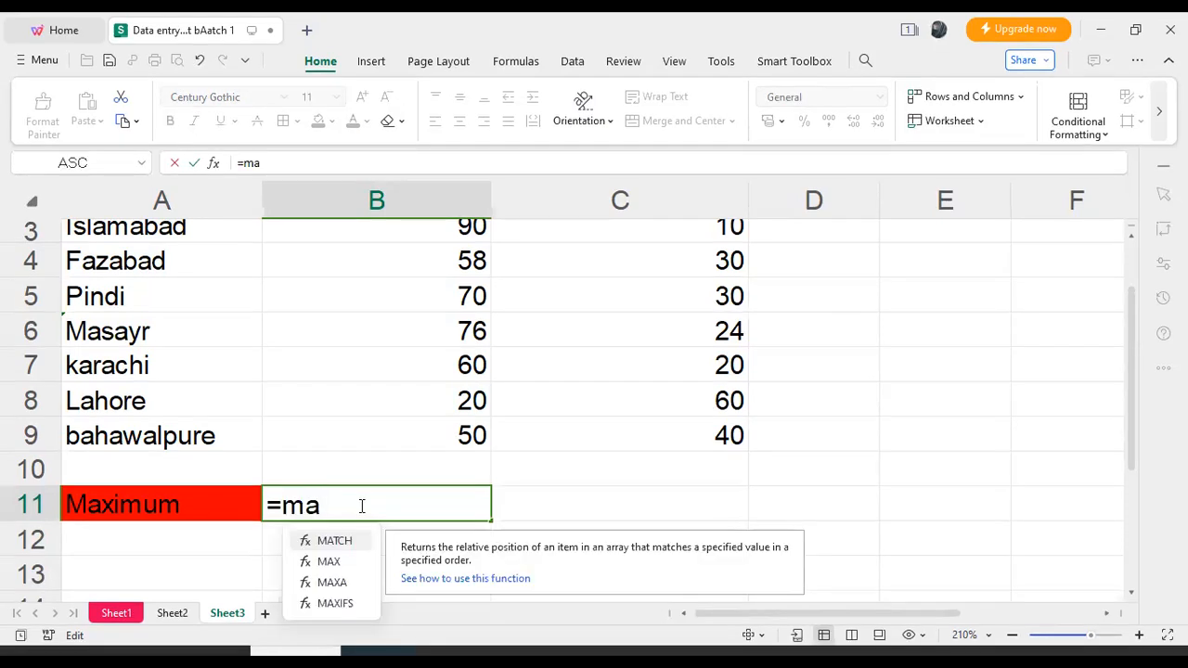
{"action": "double_click", "coordinate": [339, 563]}
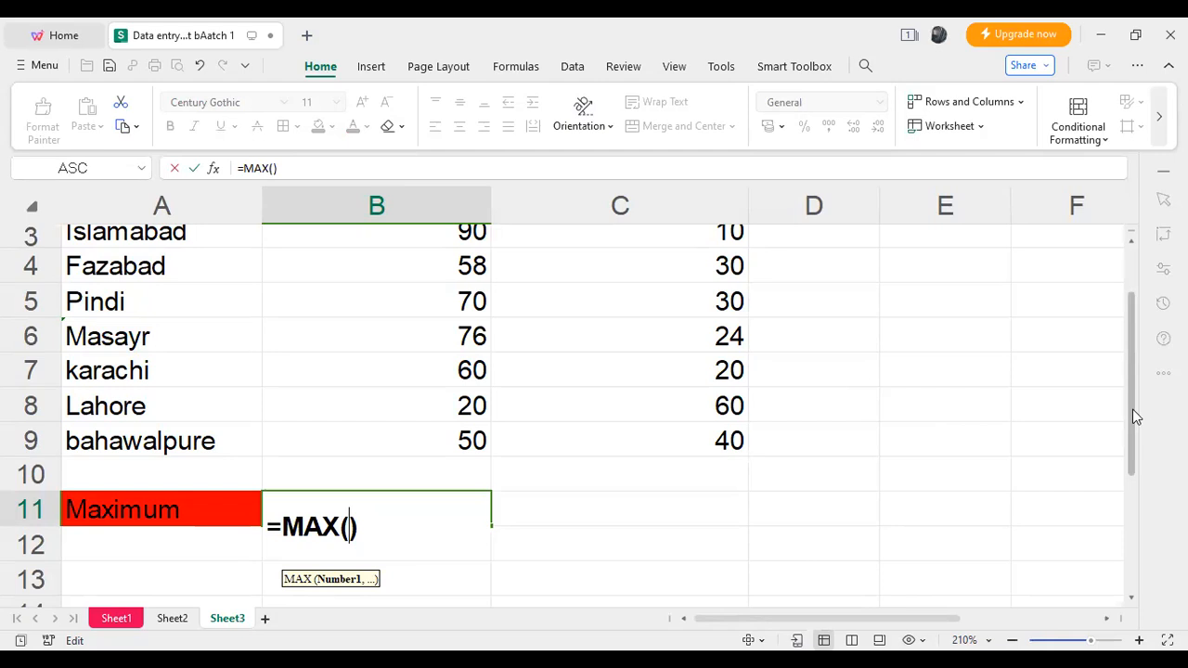
{"action": "scroll", "coordinate": [1141, 353], "scroll_direction": "up", "scroll_amount": 2}
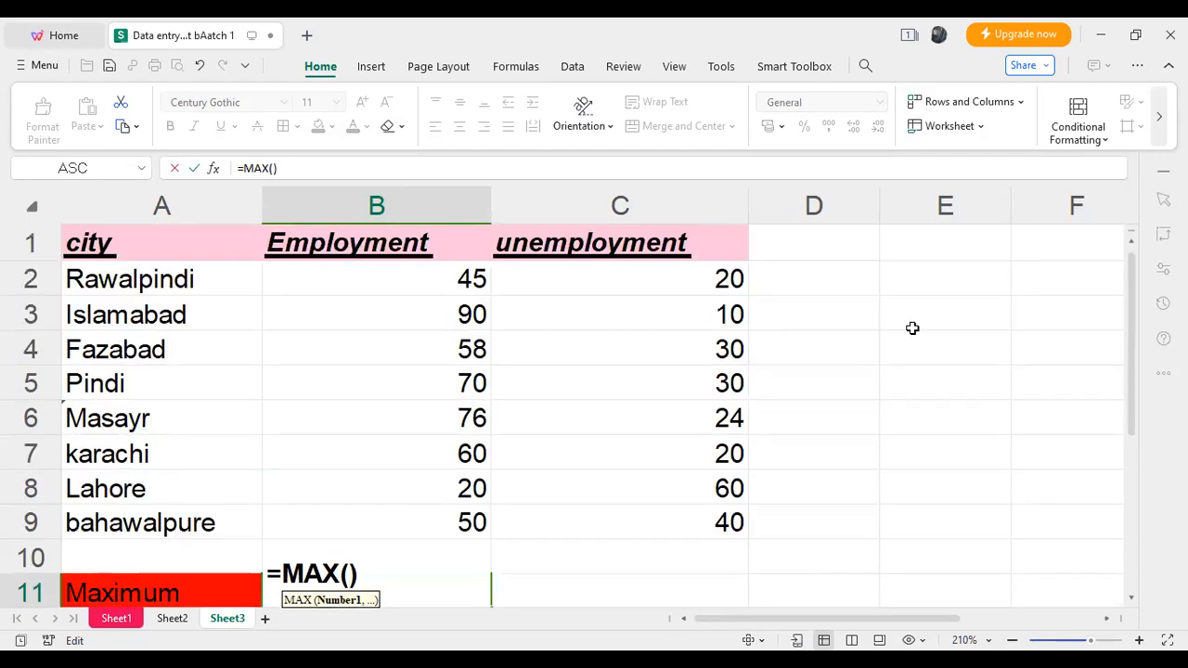
{"action": "left_click_drag", "start_coordinate": [436, 278], "coordinate": [426, 519]}
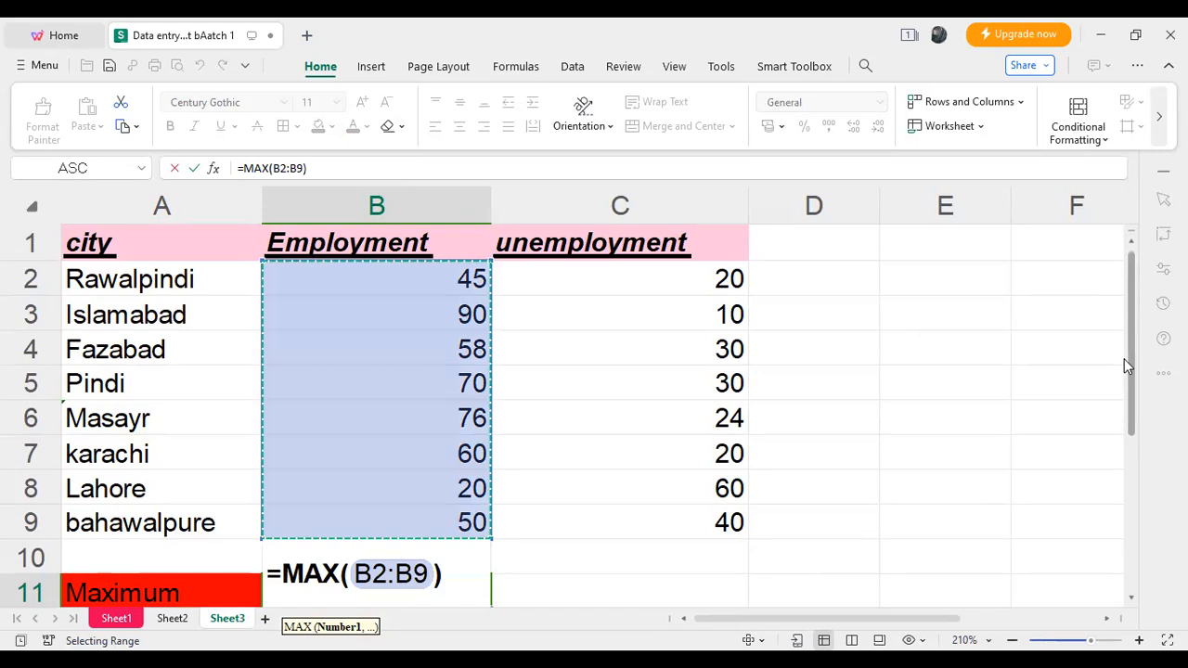
{"action": "scroll", "coordinate": [1123, 358], "scroll_direction": "down", "scroll_amount": 1}
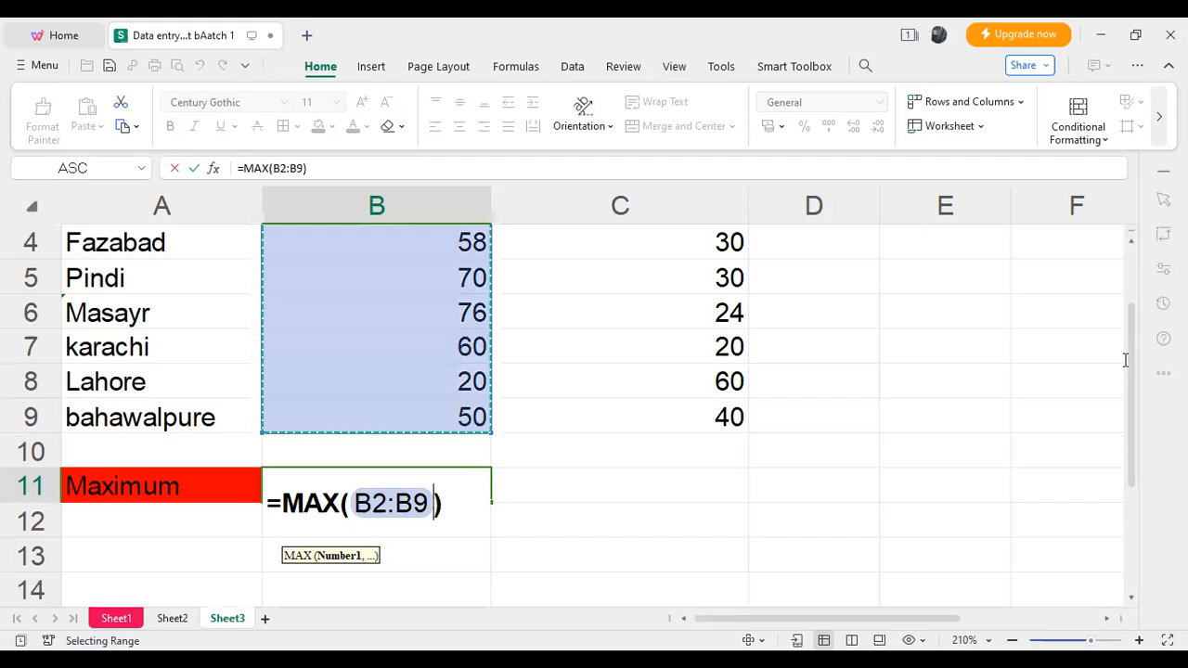
{"action": "key", "text": "Return"}
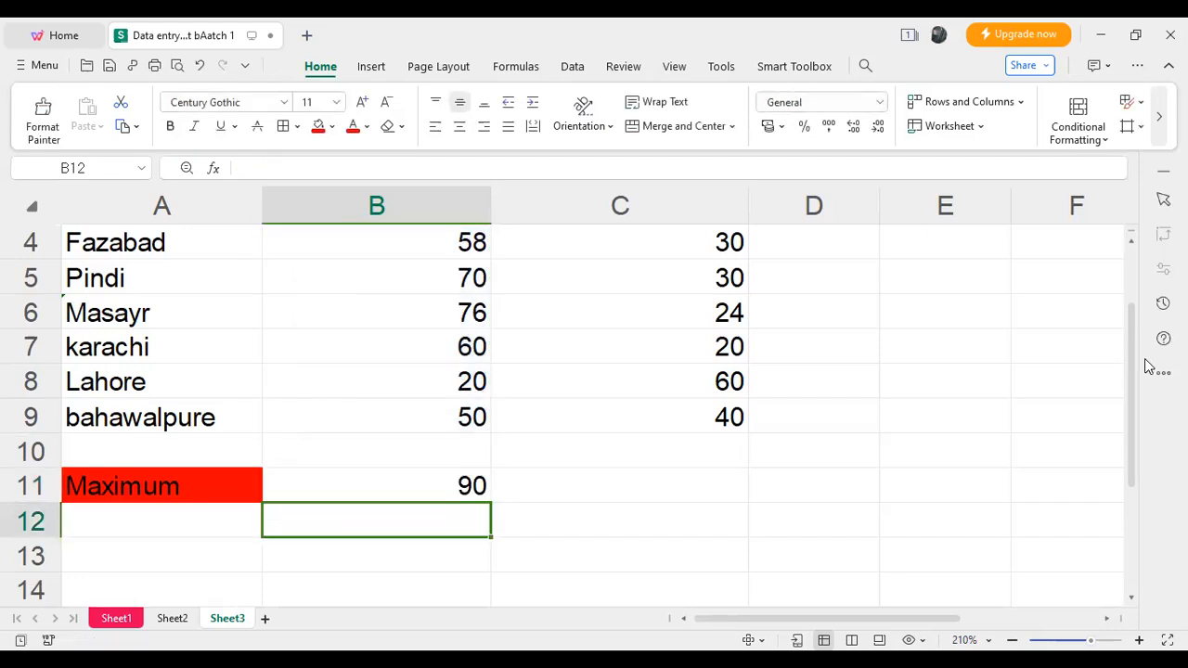
- Enter the label "Minimum" in cell B12, below the maximum employment result
{"action": "scroll", "coordinate": [1139, 332], "scroll_direction": "up", "scroll_amount": 2}
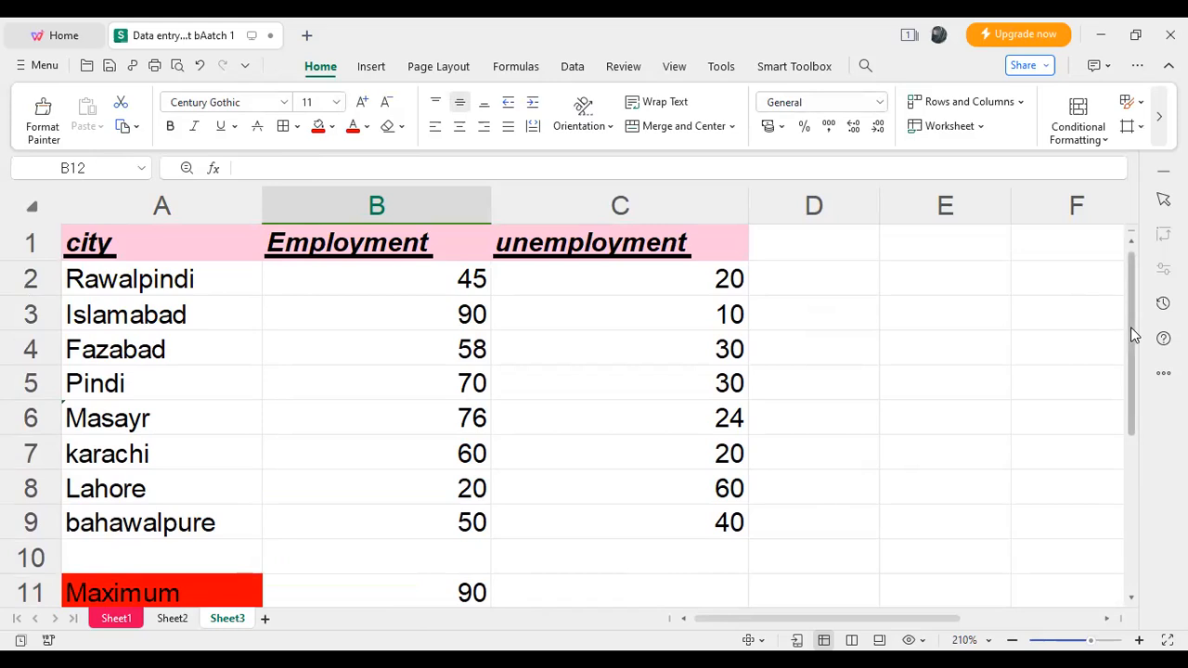
{"action": "scroll", "coordinate": [1129, 343], "scroll_direction": "down", "scroll_amount": 2}
{"action": "scroll", "coordinate": [1128, 348], "scroll_direction": "down", "scroll_amount": 2}
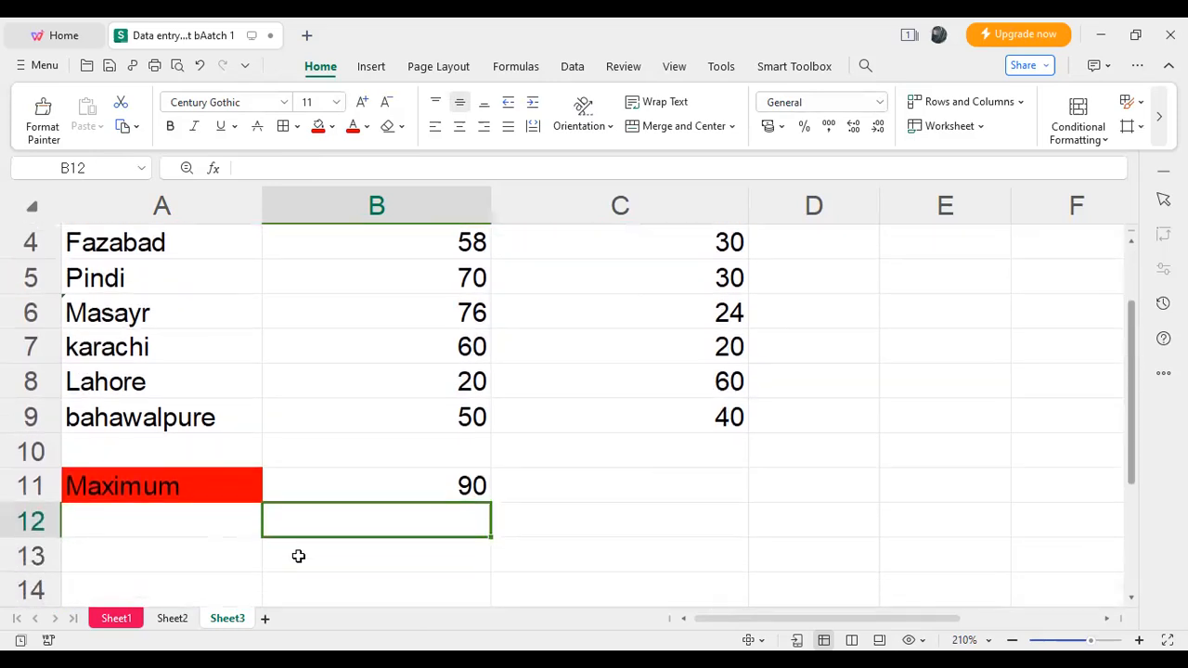
{"action": "double_click", "coordinate": [380, 524]}
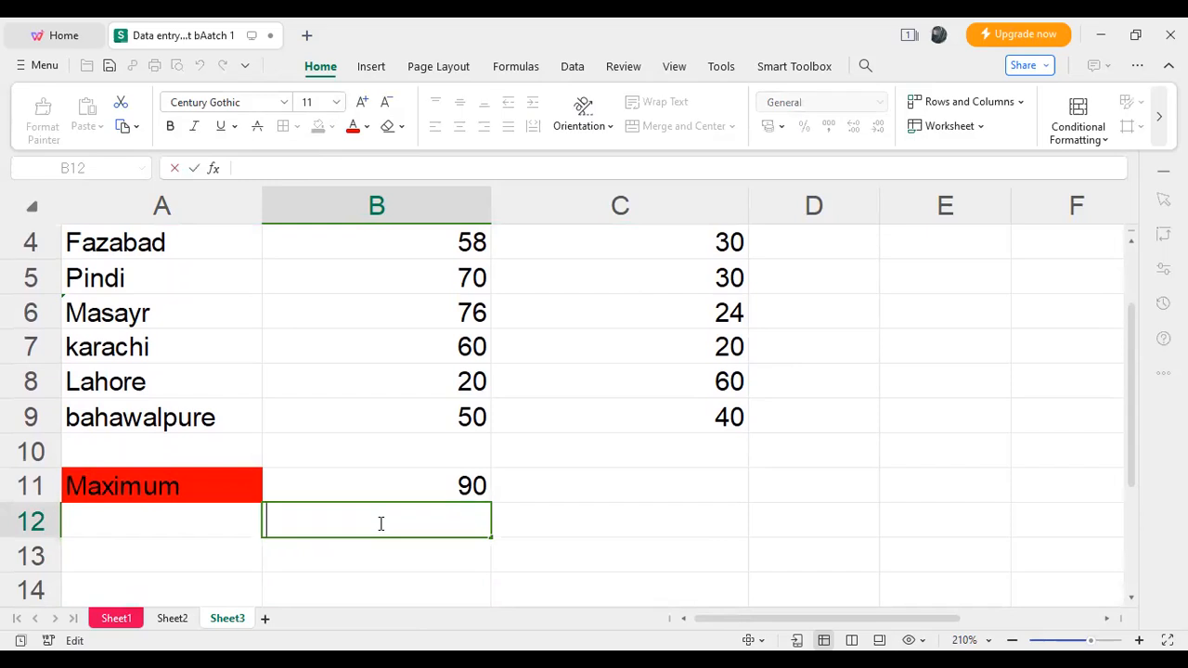
{"action": "type", "text": "Mimum"}
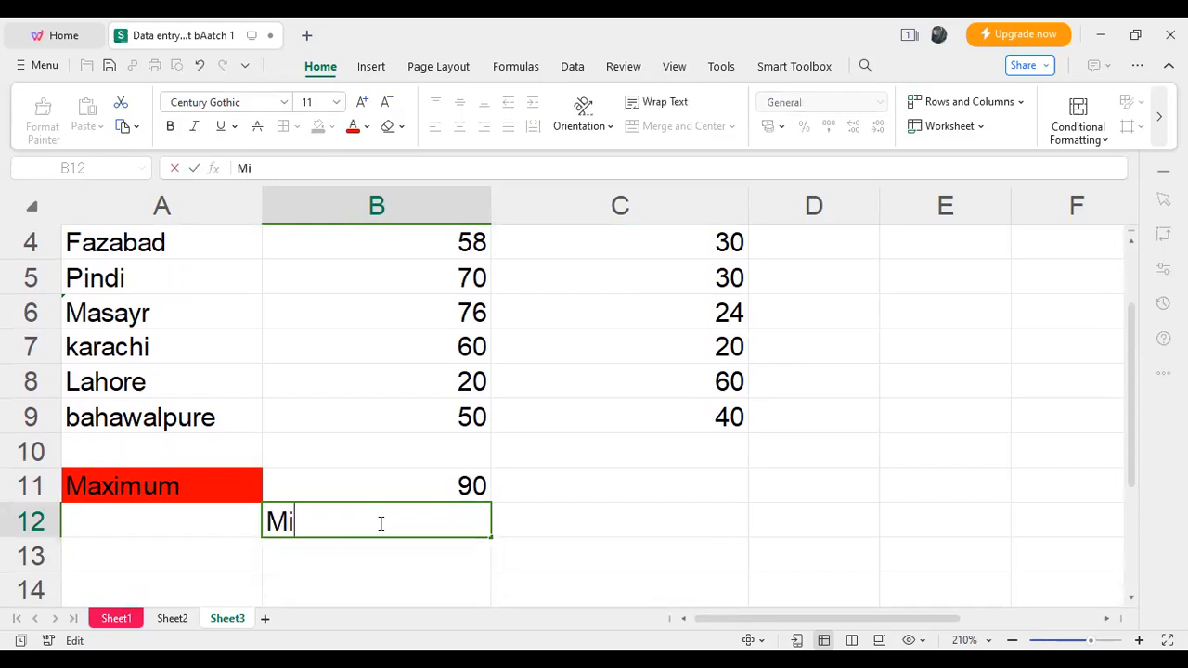
{"action": "key", "text": "BackSpace"}
{"action": "key", "text": "BackSpace"}
{"action": "key", "text": "BackSpace"}
{"action": "key", "text": "BackSpace"}
{"action": "type", "text": "inimum"}
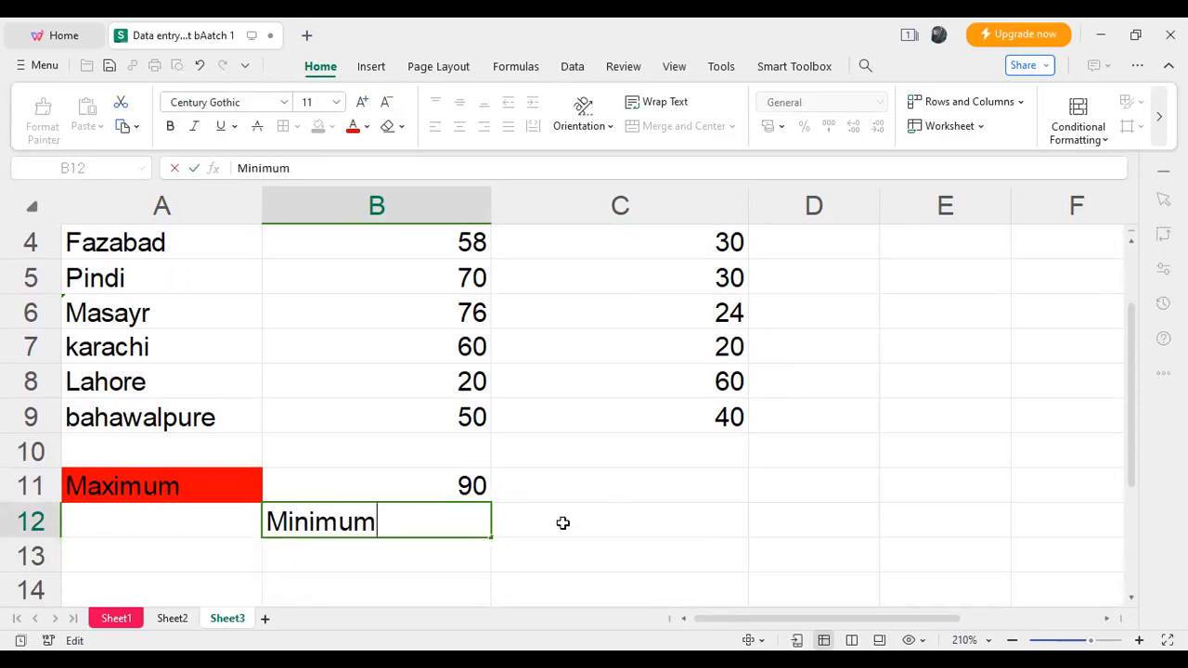
{"action": "left_click", "coordinate": [612, 498]}
- Format the "Minimum" label in B12 with a bright purple-magenta font colour and a yellow fill
{"action": "left_click", "coordinate": [437, 533]}
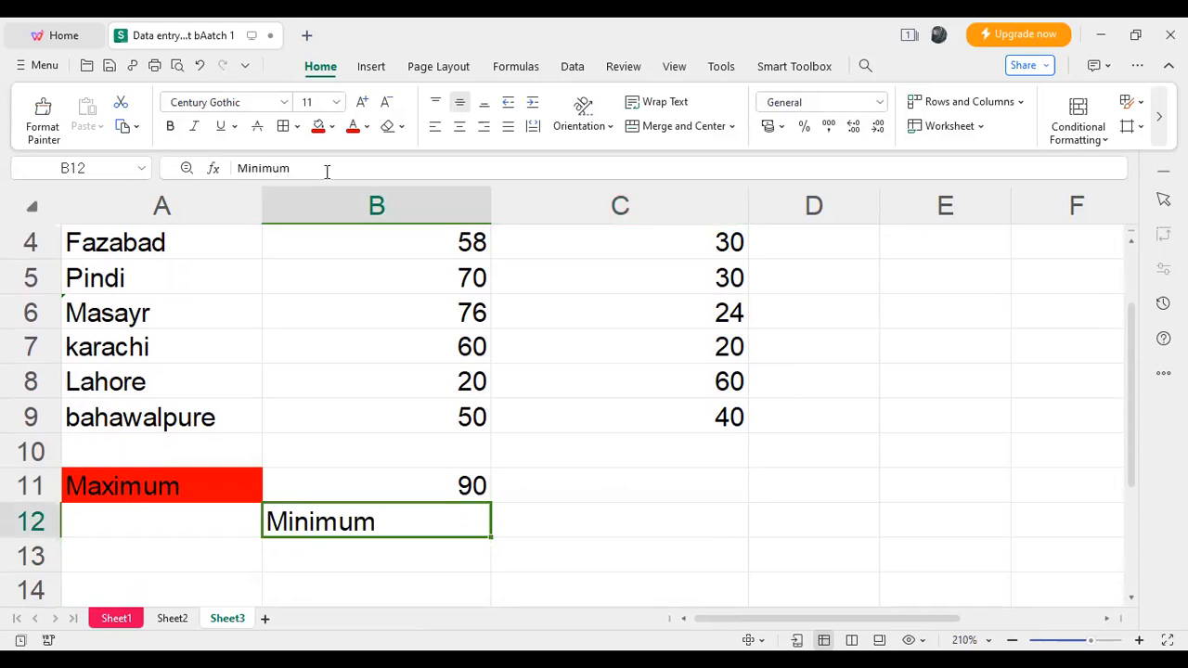
{"action": "left_click", "coordinate": [367, 126]}
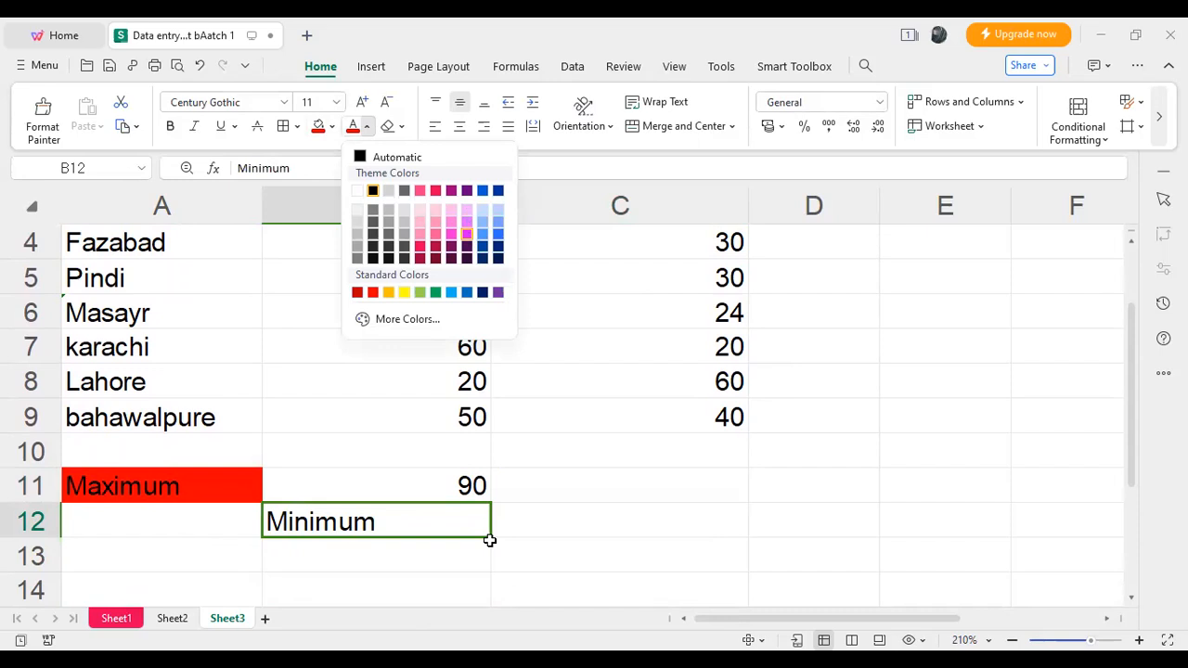
{"action": "left_click", "coordinate": [467, 234]}
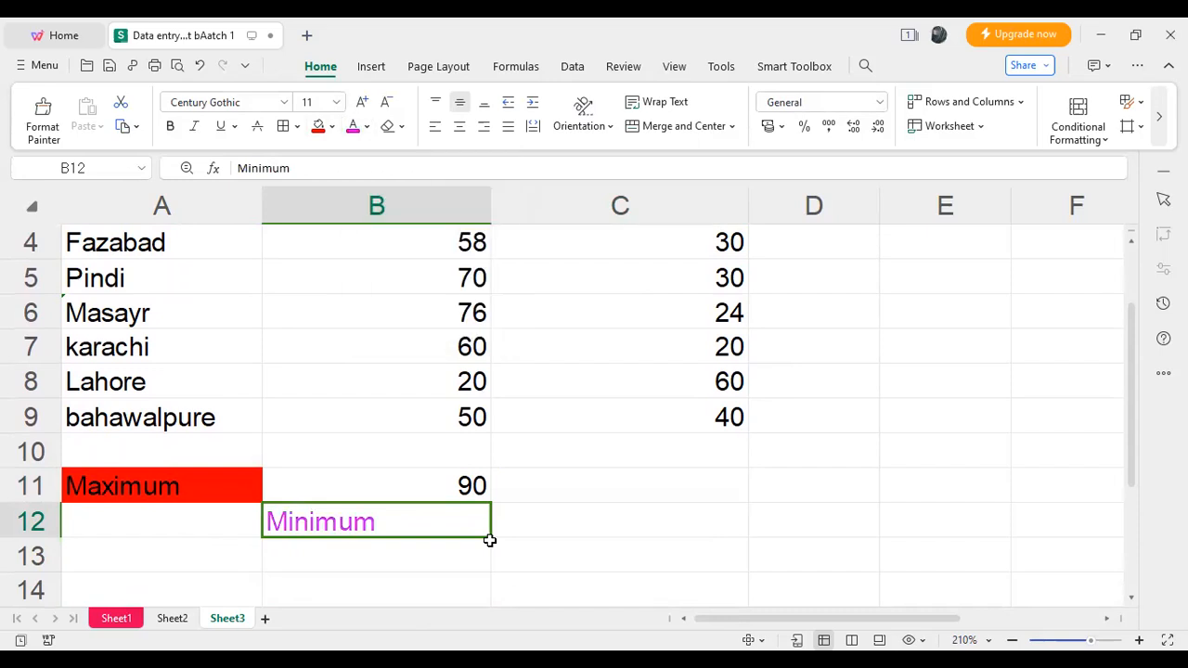
{"action": "left_click", "coordinate": [334, 128]}
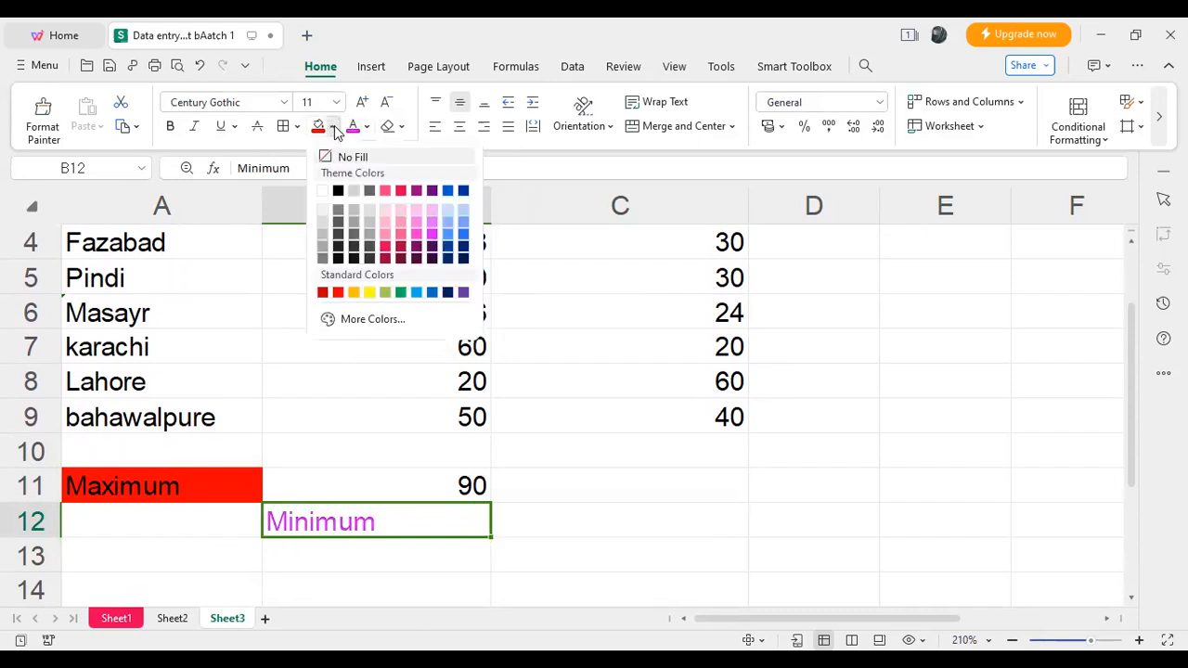
{"action": "left_click", "coordinate": [370, 291]}
- Calculate the lowest unemployment value in cell C12 with the formula =MIN(C2:C9)
{"action": "double_click", "coordinate": [599, 512]}
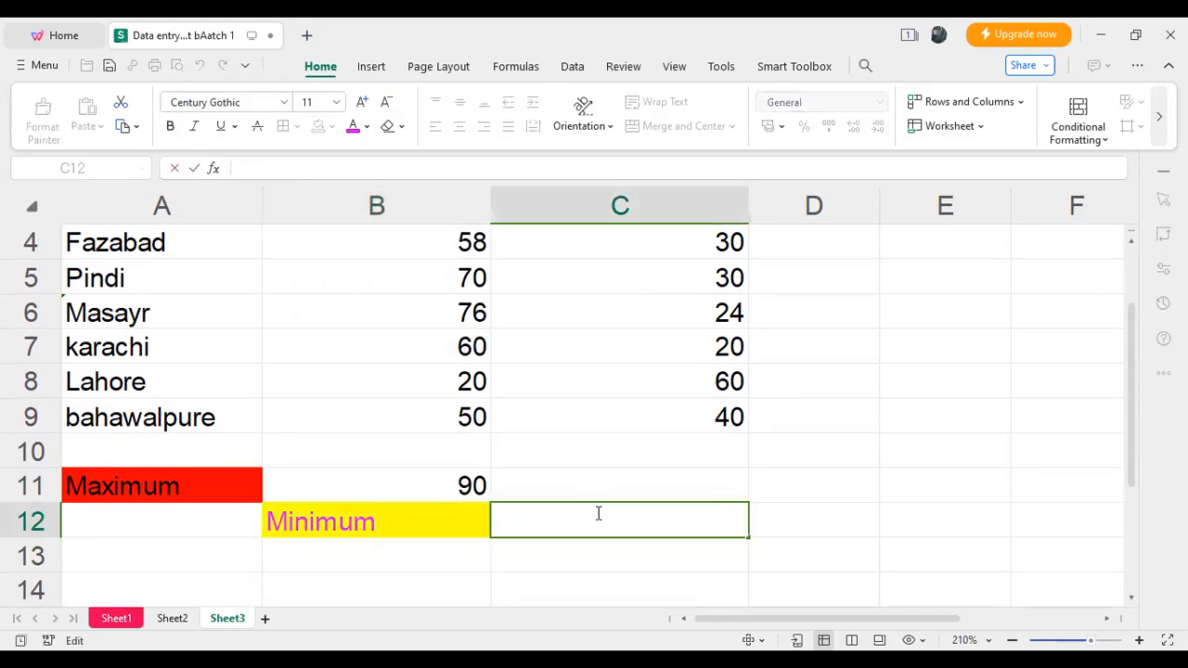
{"action": "type", "text": "="}
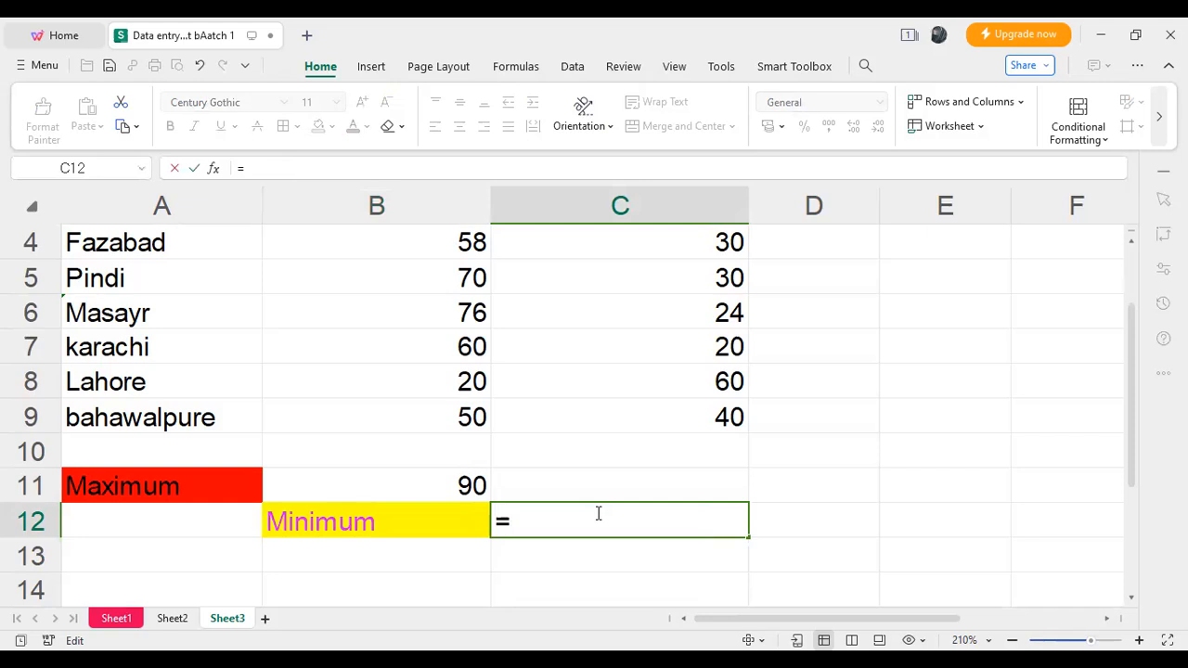
{"action": "type", "text": "m"}
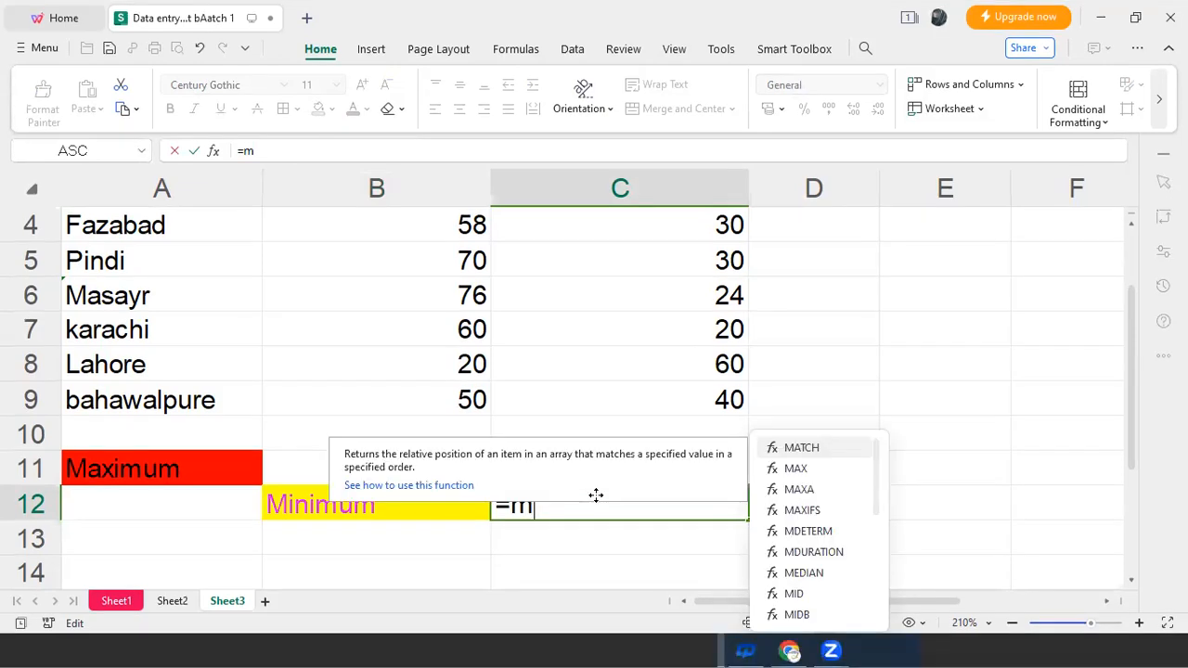
{"action": "type", "text": "i"}
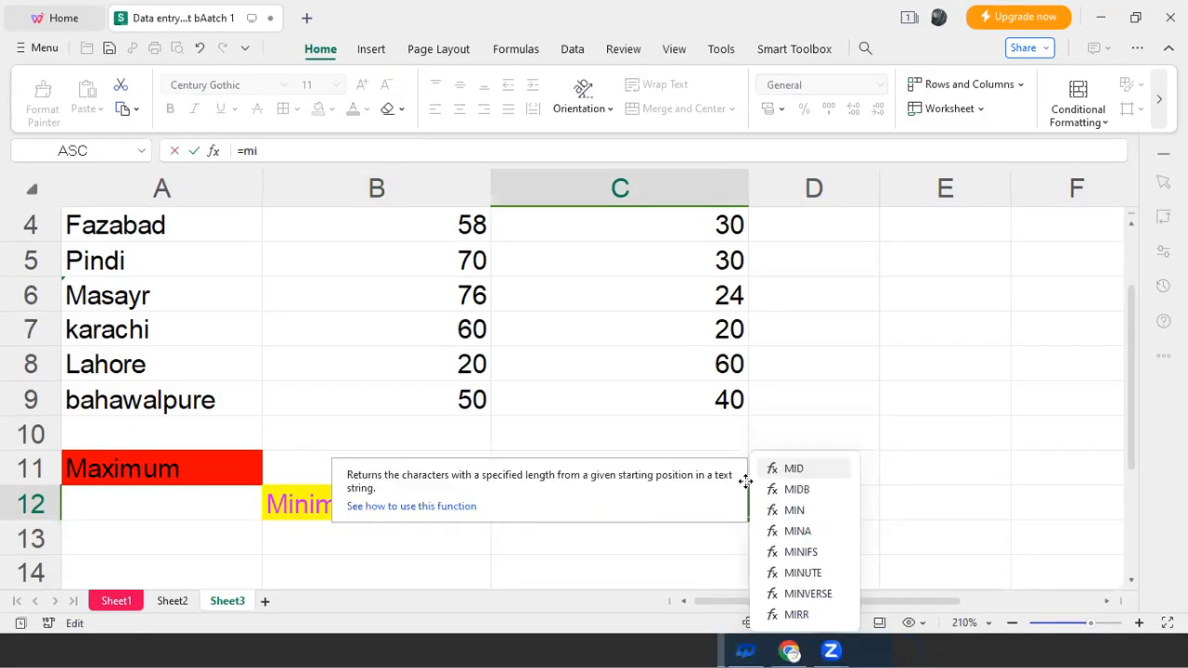
{"action": "double_click", "coordinate": [798, 509]}
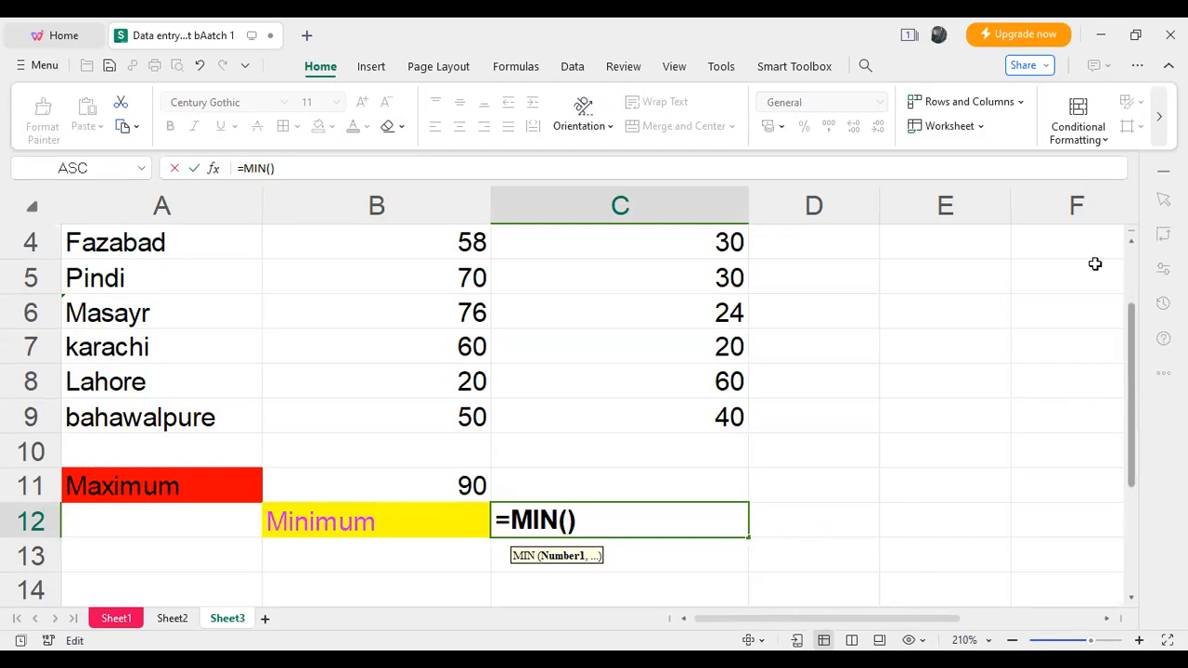
{"action": "scroll", "coordinate": [742, 293], "scroll_direction": "up", "scroll_amount": 1}
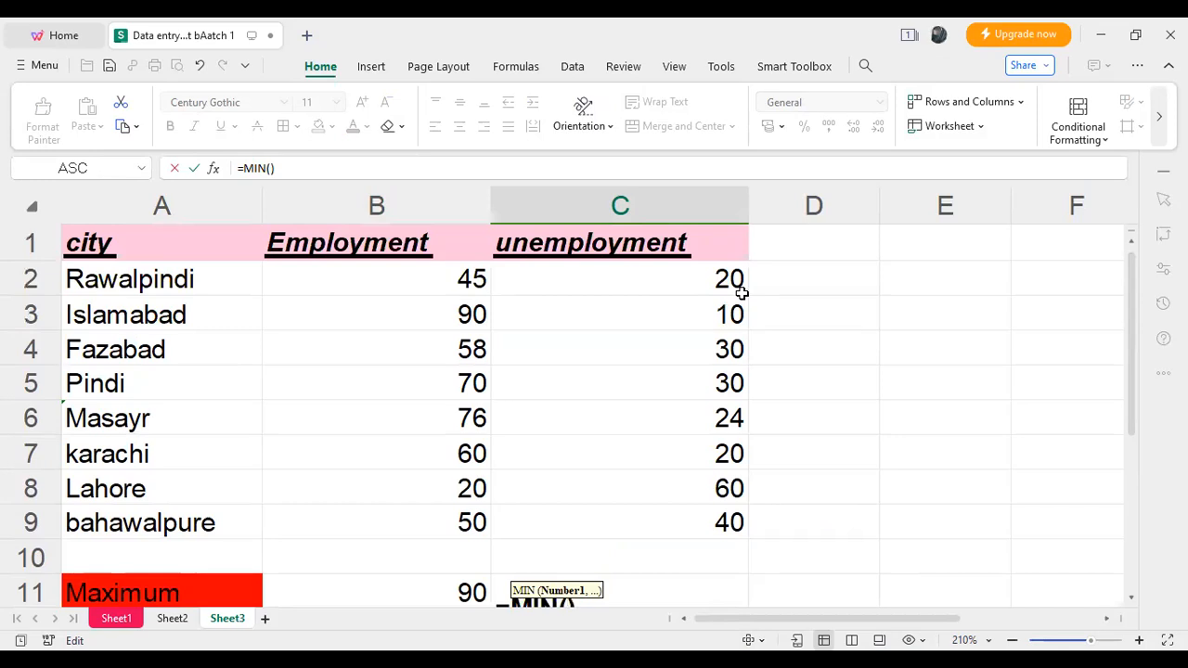
{"action": "left_click", "coordinate": [742, 293]}
{"action": "left_click_drag", "start_coordinate": [742, 293], "coordinate": [700, 530]}
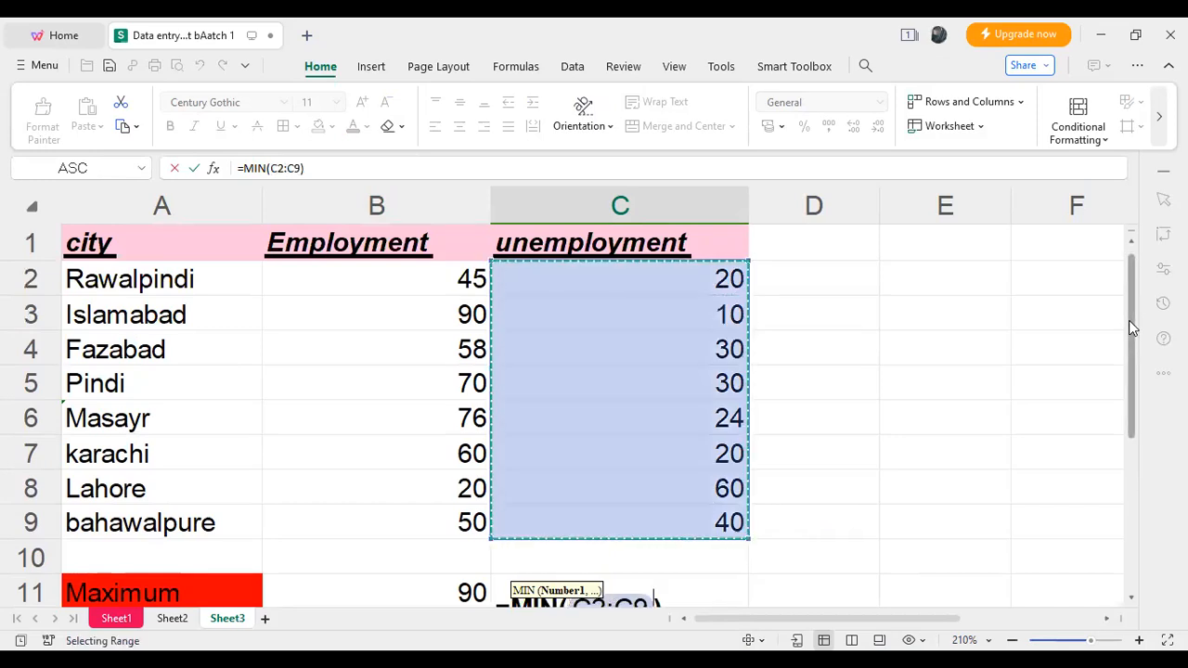
{"action": "scroll", "coordinate": [753, 439], "scroll_direction": "down", "scroll_amount": 1}
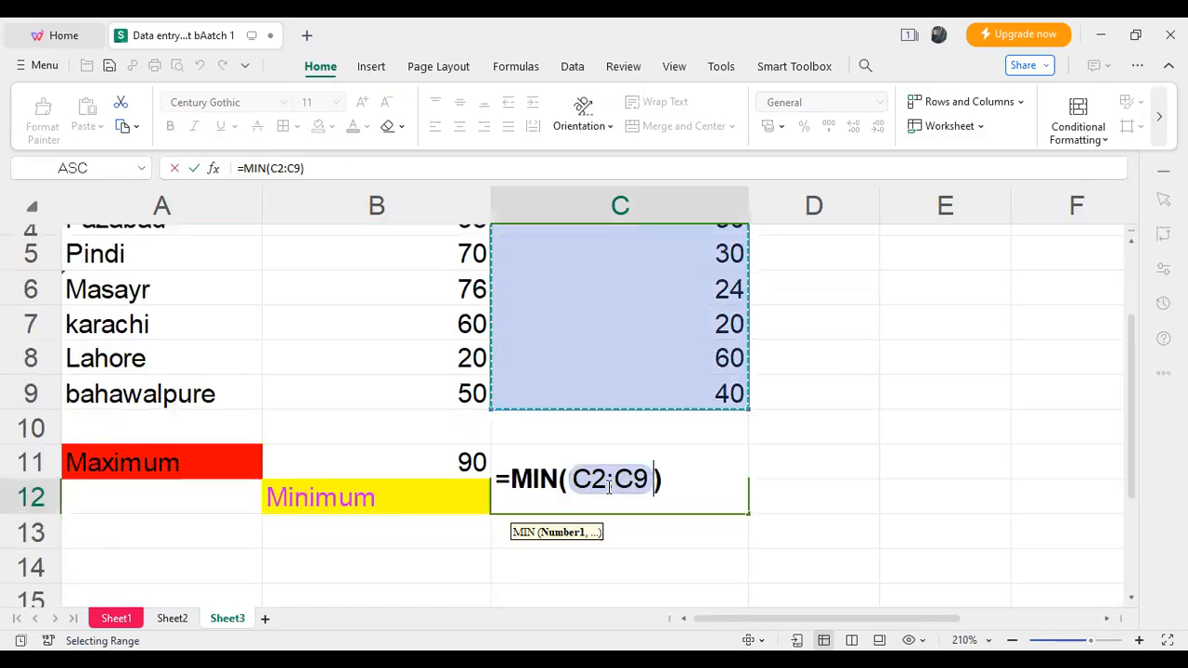
{"action": "type", "text": ")"}
{"action": "key", "text": "Return"}
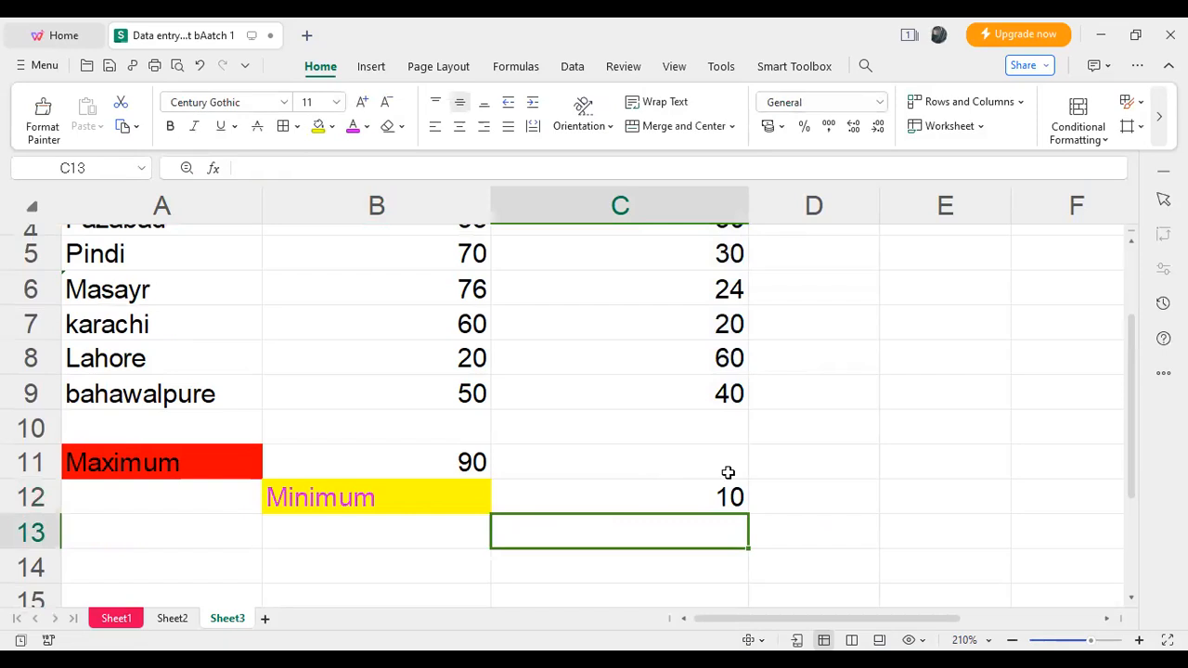
{"action": "left_click_drag", "start_coordinate": [1130, 388], "coordinate": [1141, 318]}
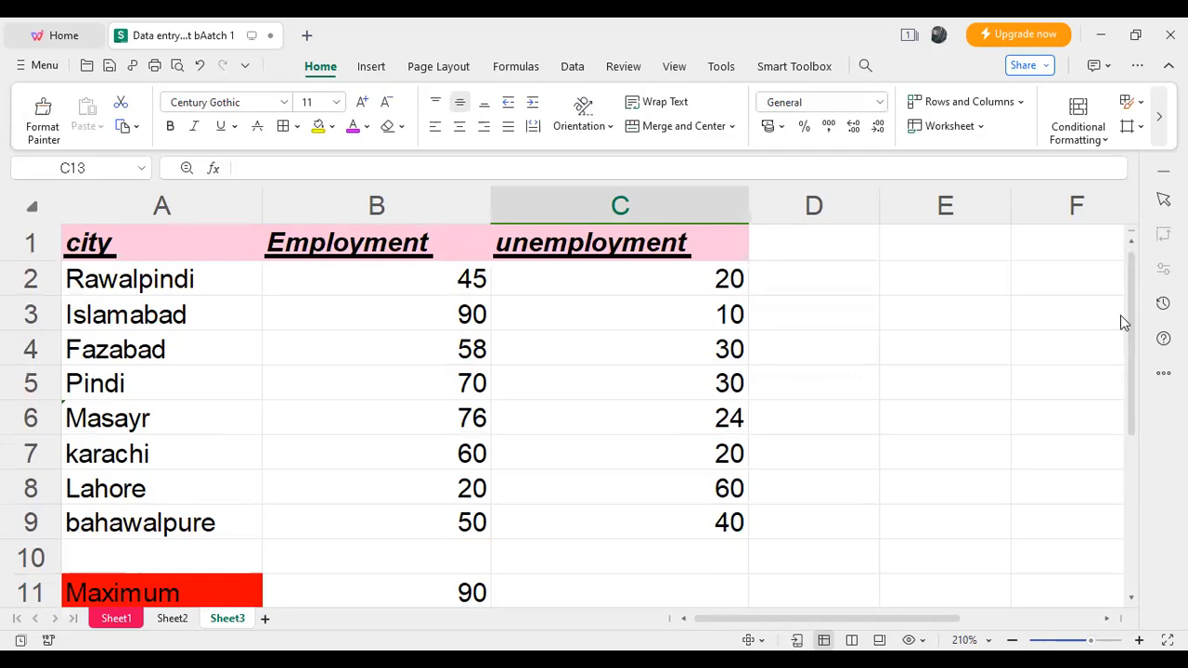
- Remove the yellow fill from cell B12 and delete its "Minimum" label
{"action": "scroll", "coordinate": [437, 498], "scroll_direction": "down", "scroll_amount": 1}
{"action": "scroll", "coordinate": [437, 497], "scroll_direction": "down", "scroll_amount": 1}
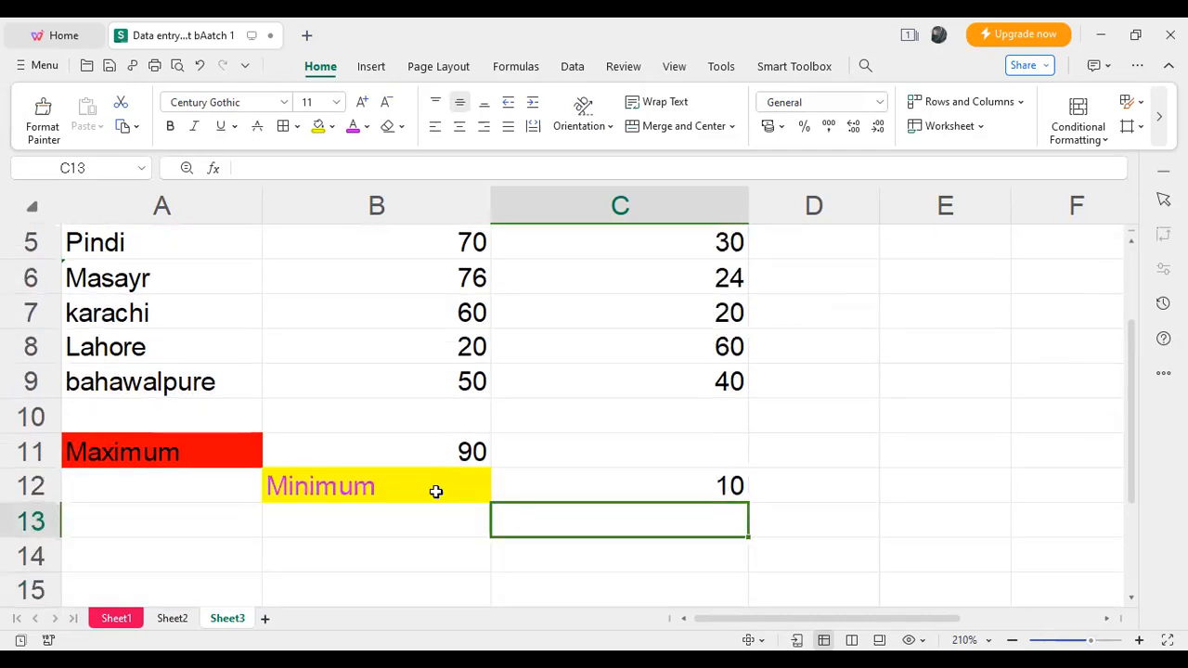
{"action": "left_click", "coordinate": [435, 491]}
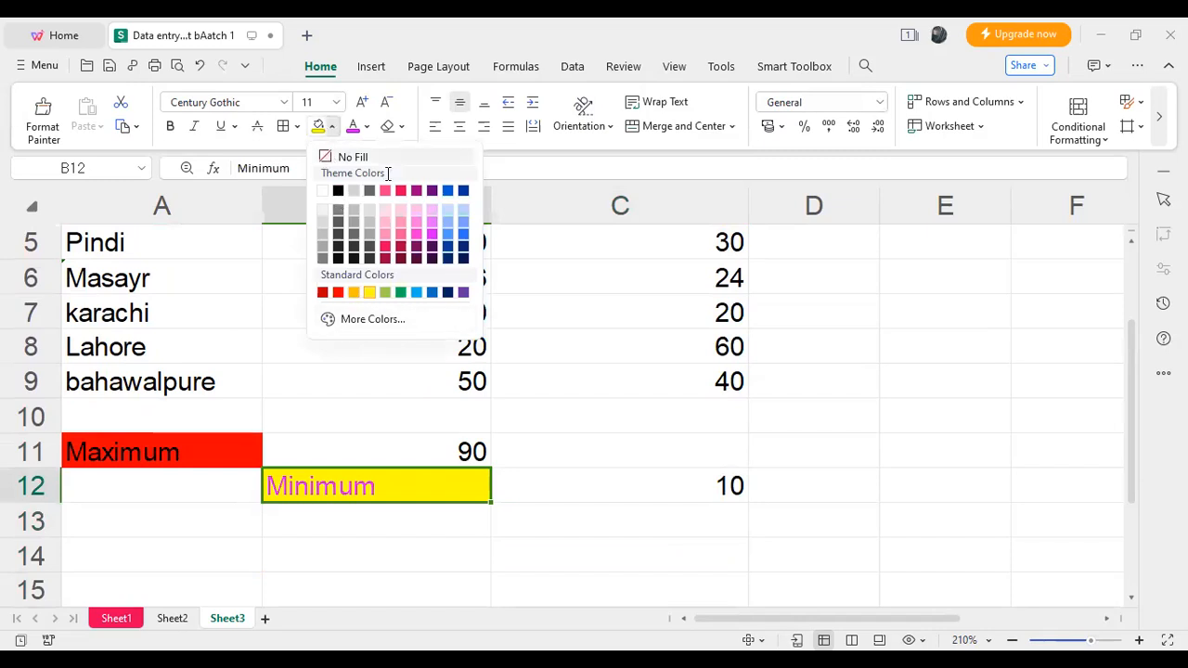
{"action": "left_click", "coordinate": [395, 488]}
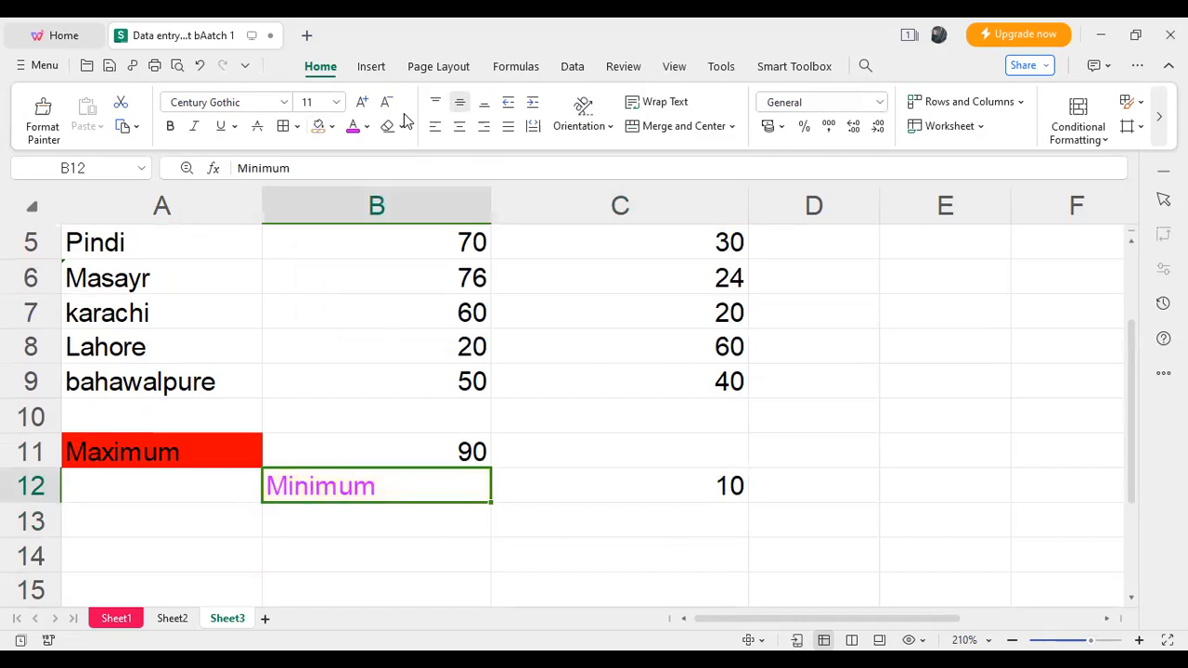
{"action": "left_click", "coordinate": [367, 127]}
{"action": "left_click", "coordinate": [390, 487]}
{"action": "double_click", "coordinate": [389, 487]}
{"action": "key", "text": "BackSpace"}
{"action": "key", "text": "BackSpace"}
{"action": "key", "text": "BackSpace"}
{"action": "key", "text": "BackSpace"}
{"action": "key", "text": "BackSpace"}
{"action": "key", "text": "BackSpace"}
{"action": "key", "text": "BackSpace"}
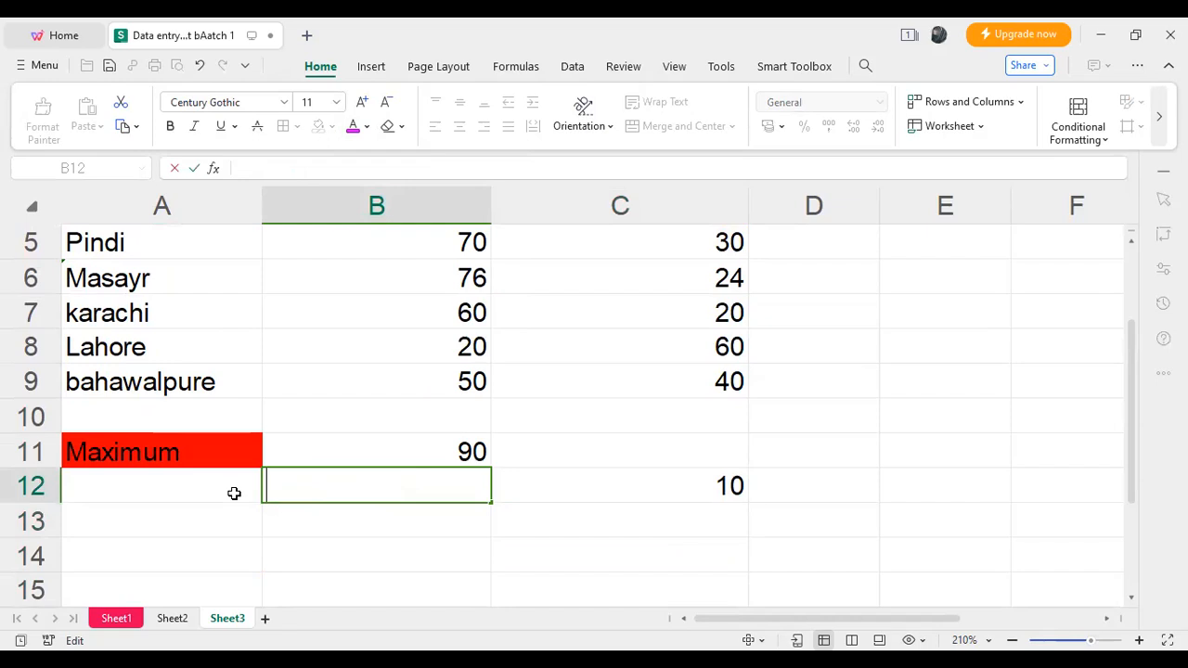
- Enter the label "Minimum" in cell A12, below the "Maximum" label
{"action": "double_click", "coordinate": [236, 492]}
{"action": "type", "text": "M"}
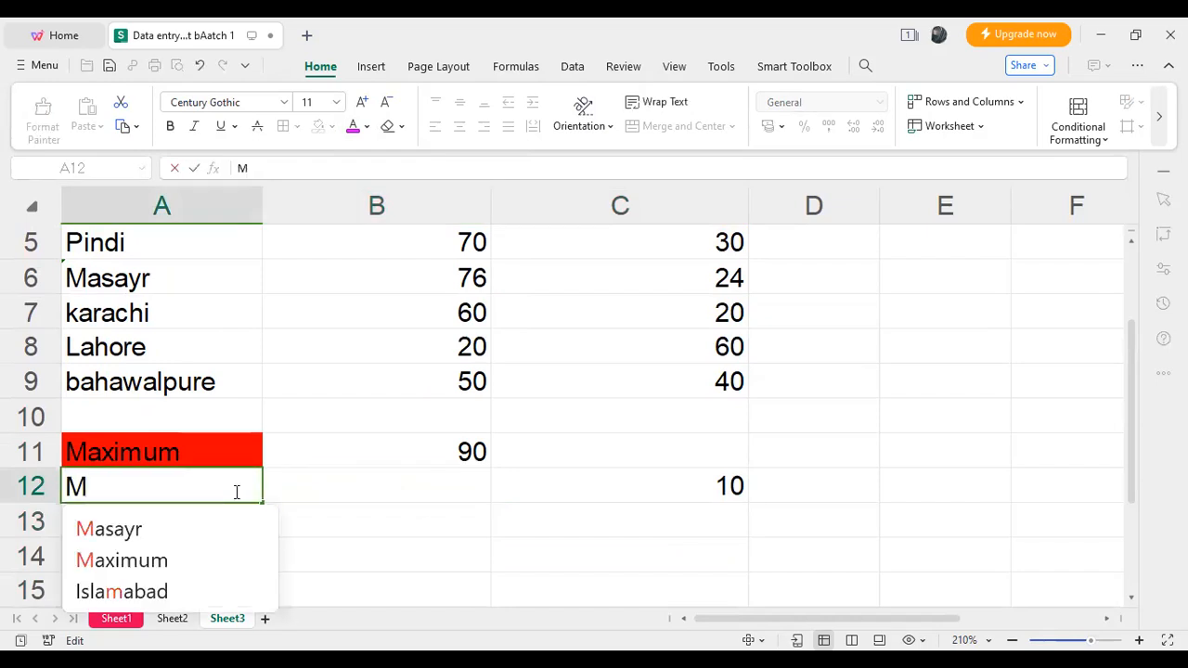
{"action": "type", "text": "inimum"}
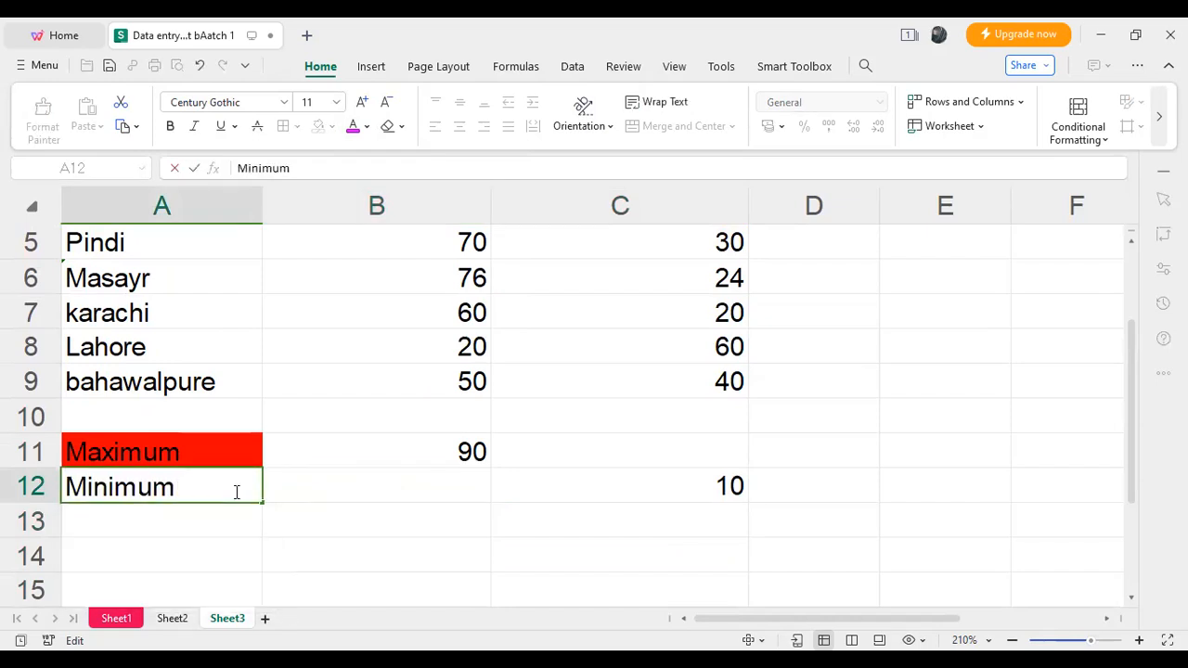
{"action": "left_click", "coordinate": [300, 485]}
- Format the "Minimum" label in A12 with the standard green font colour and a yellow fill
{"action": "left_click", "coordinate": [251, 486]}
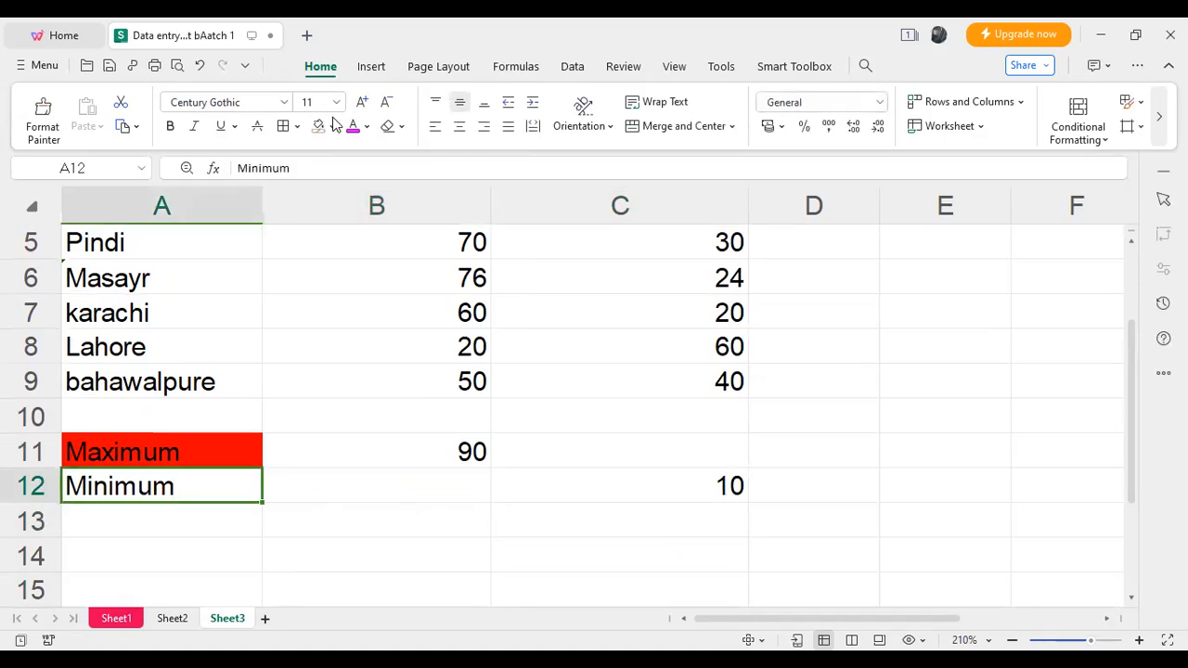
{"action": "left_click", "coordinate": [366, 126]}
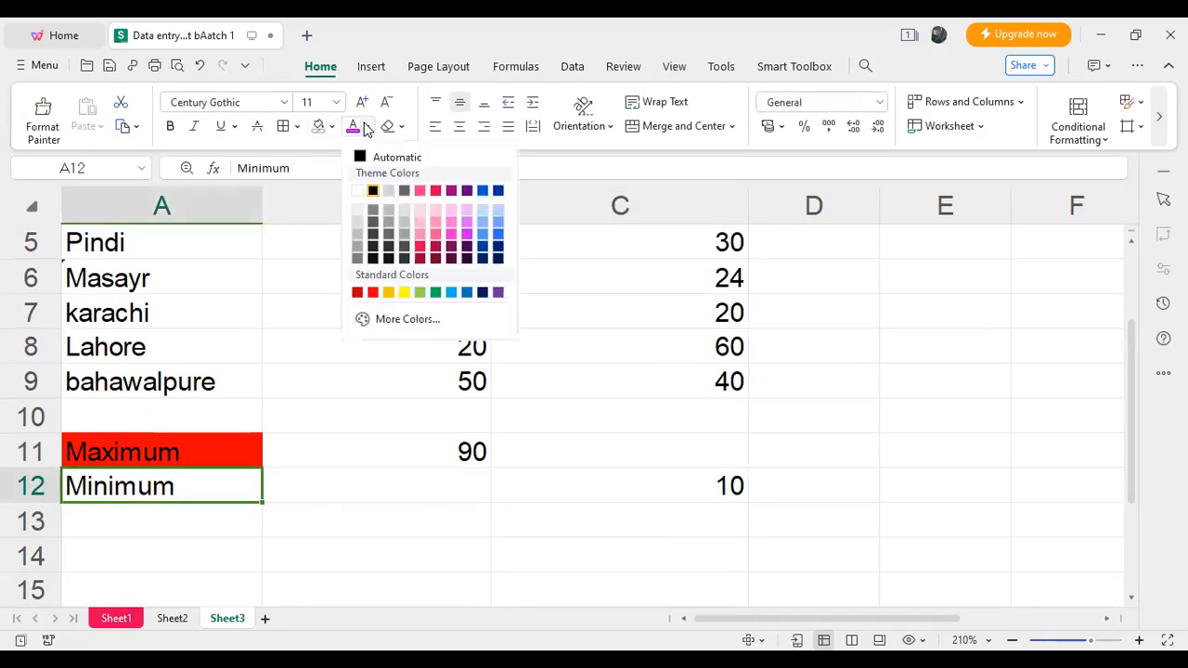
{"action": "left_click", "coordinate": [435, 292]}
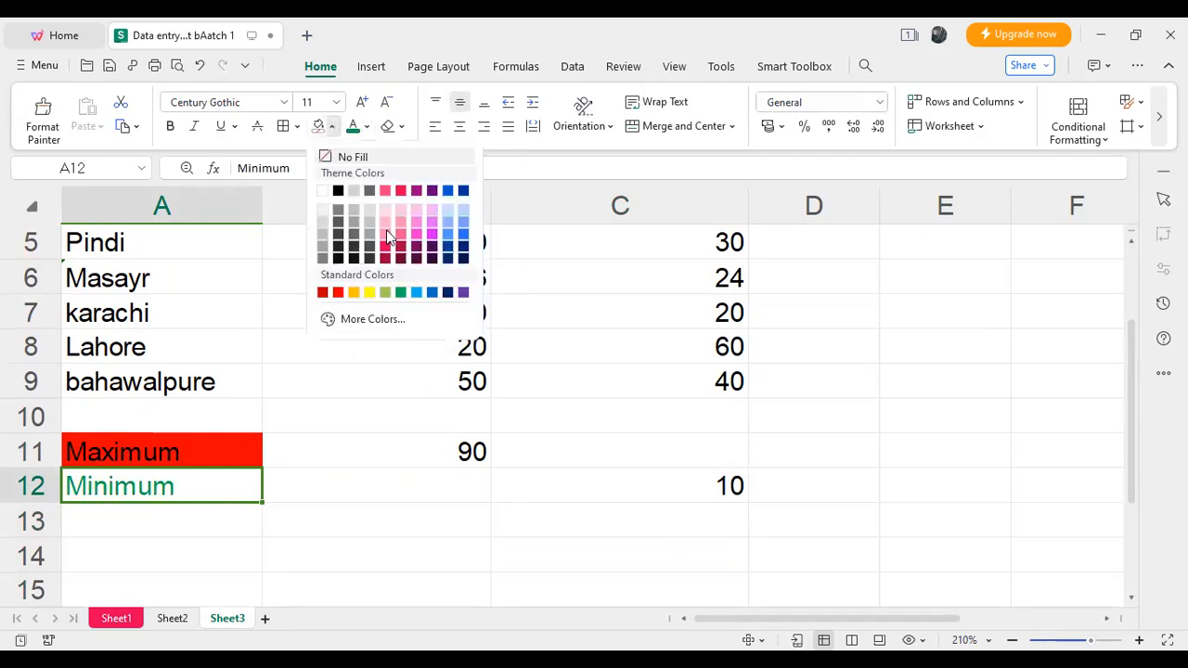
{"action": "left_click", "coordinate": [368, 292]}
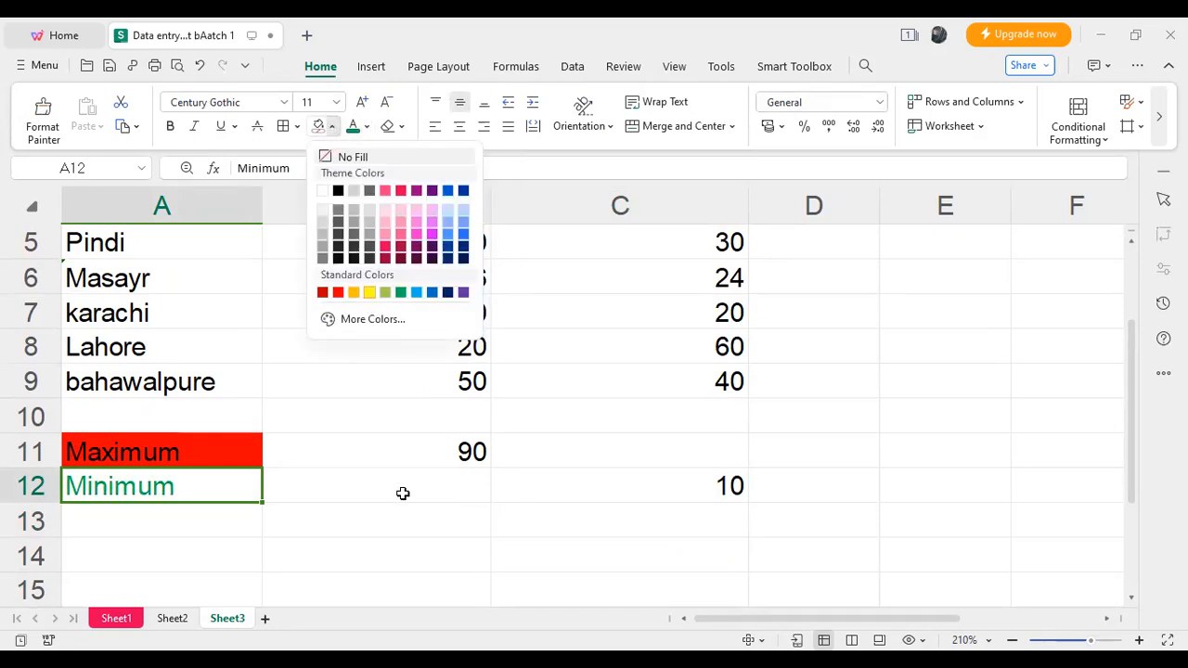
- Calculate the lowest Employment value in cell B12 with the formula =MIN(B2:B9)
{"action": "double_click", "coordinate": [410, 492]}
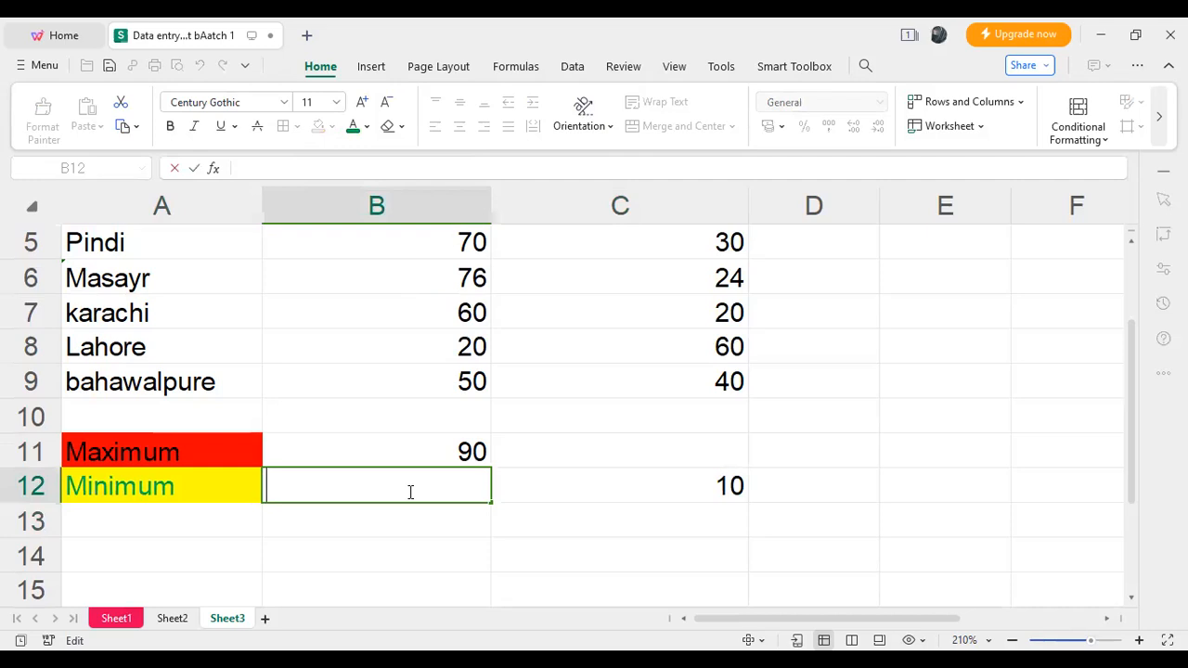
{"action": "type", "text": "="}
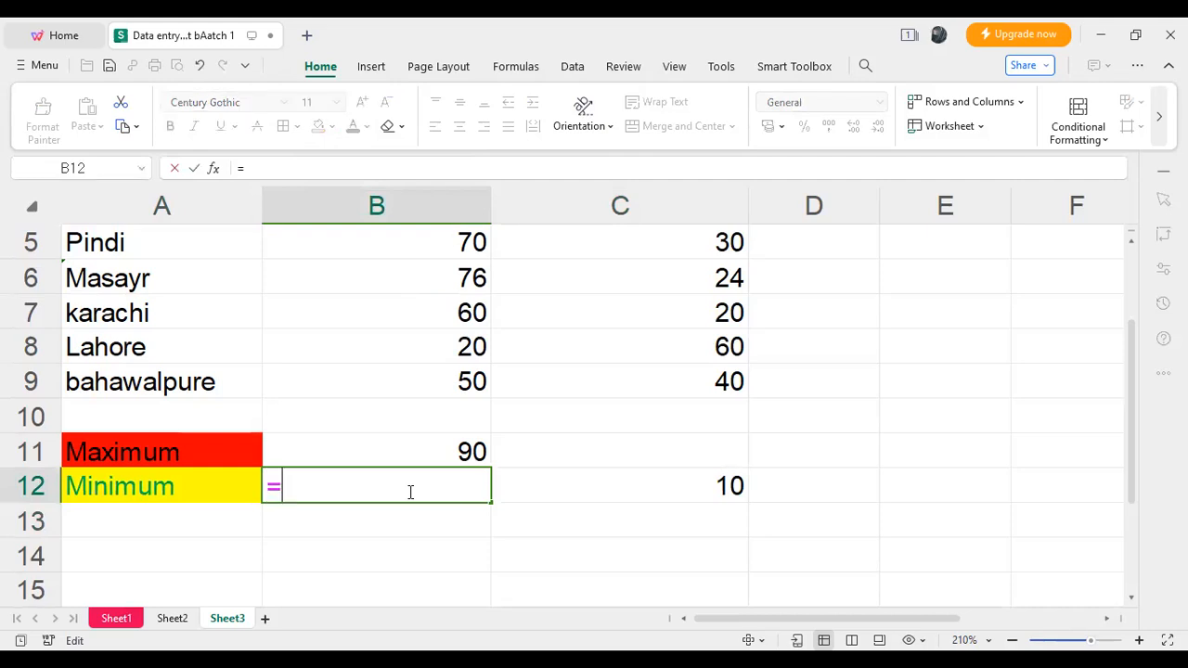
{"action": "type", "text": "m"}
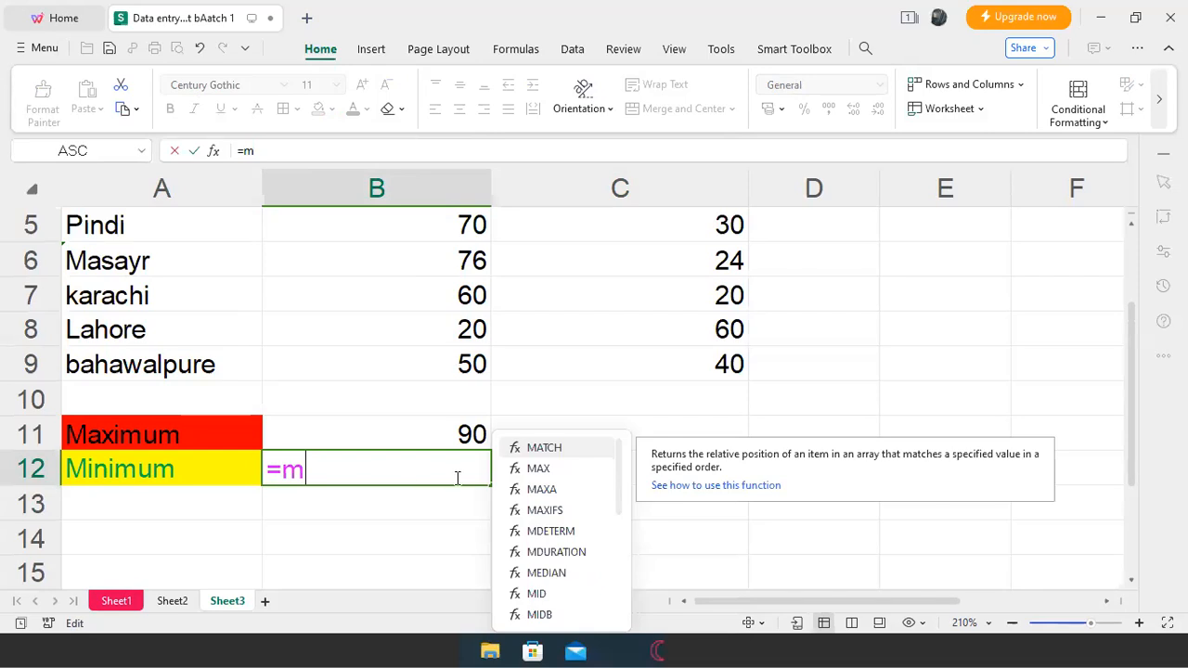
{"action": "type", "text": "i"}
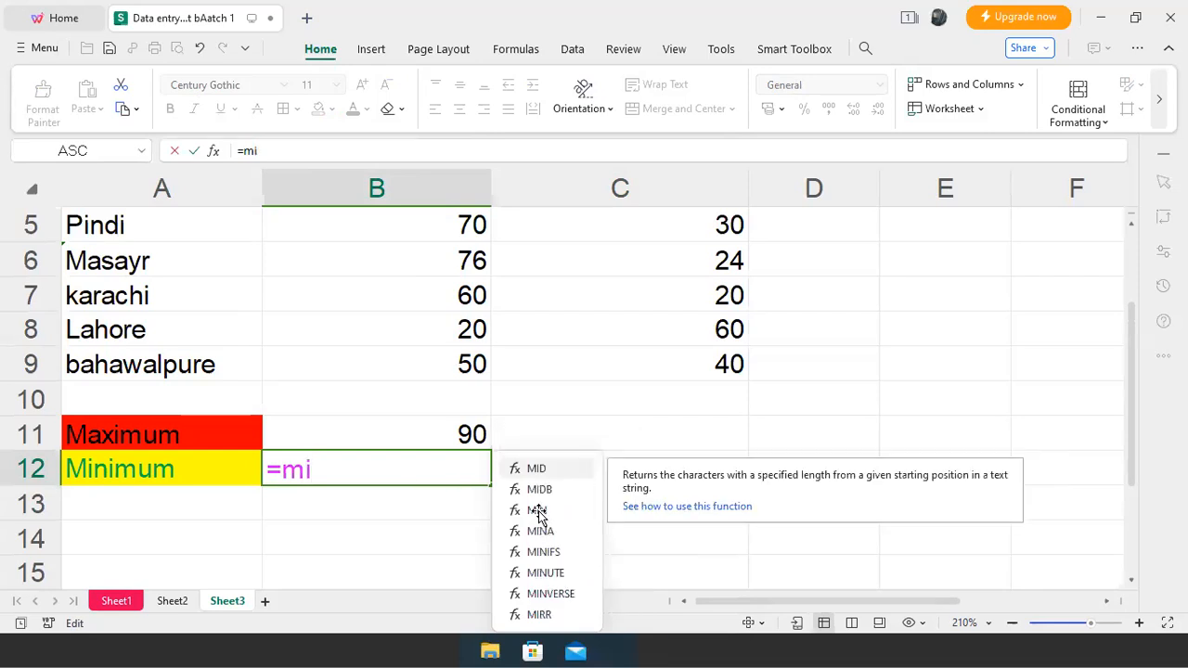
{"action": "double_click", "coordinate": [537, 512]}
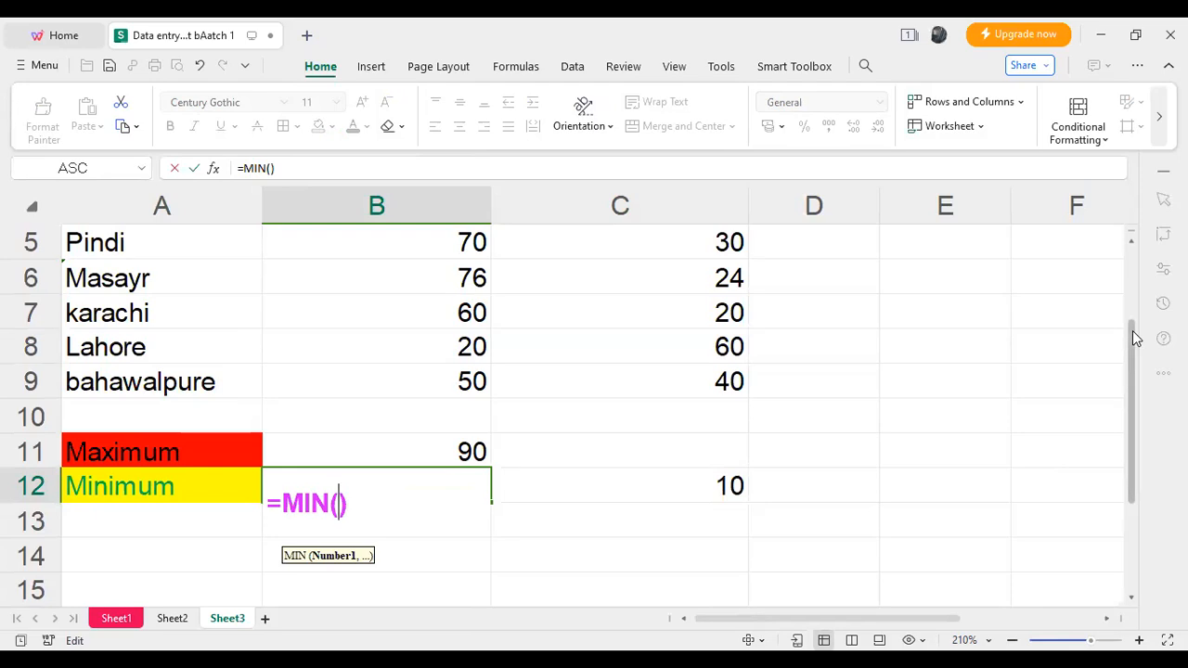
{"action": "scroll", "coordinate": [1134, 336], "scroll_direction": "up", "scroll_amount": 2}
{"action": "left_click_drag", "start_coordinate": [445, 280], "coordinate": [442, 523]}
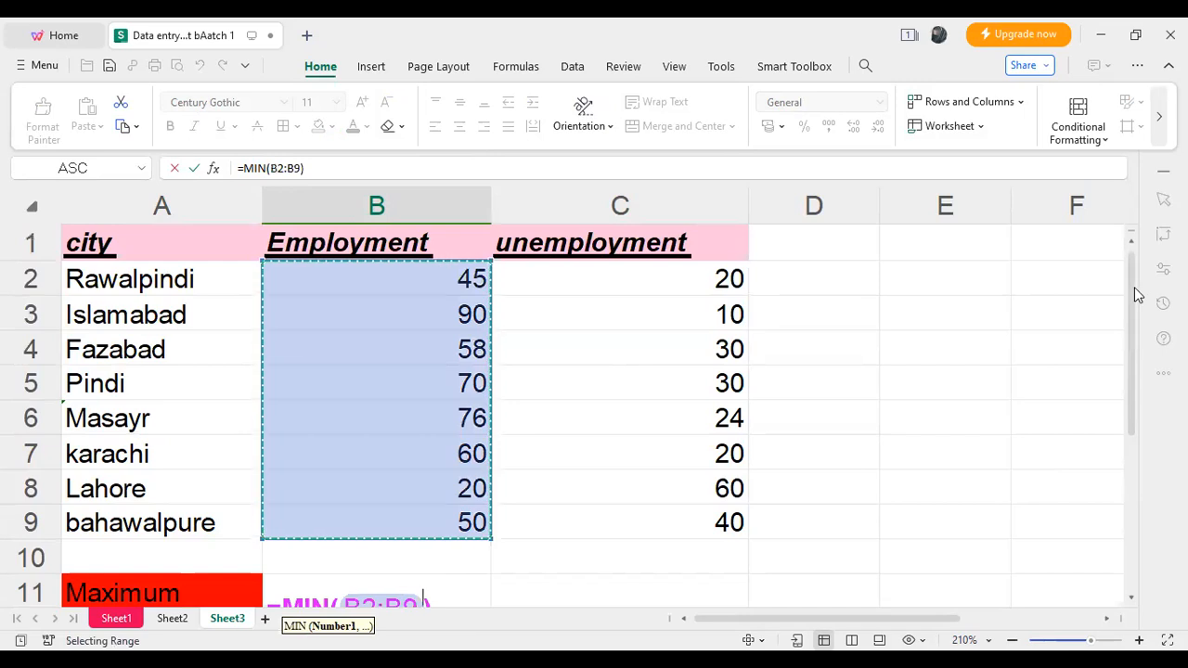
{"action": "key", "text": "Return"}
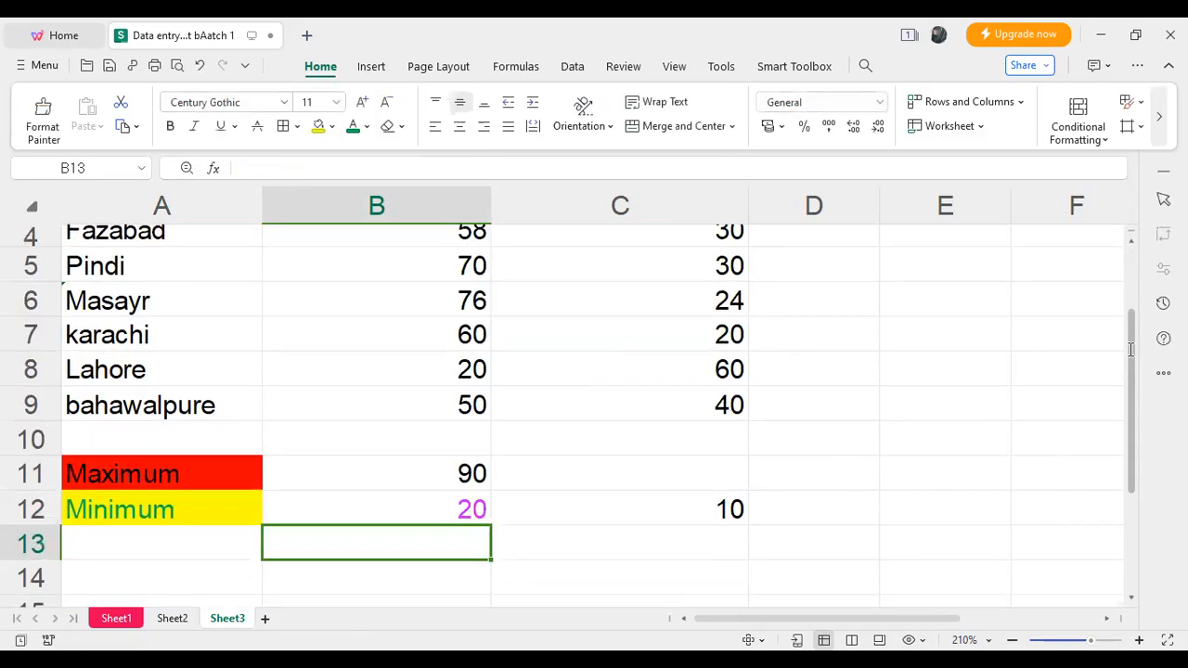
- Set the font colour of the minimum Employment result in cell B12 to Automatic
{"action": "double_click", "coordinate": [472, 512]}
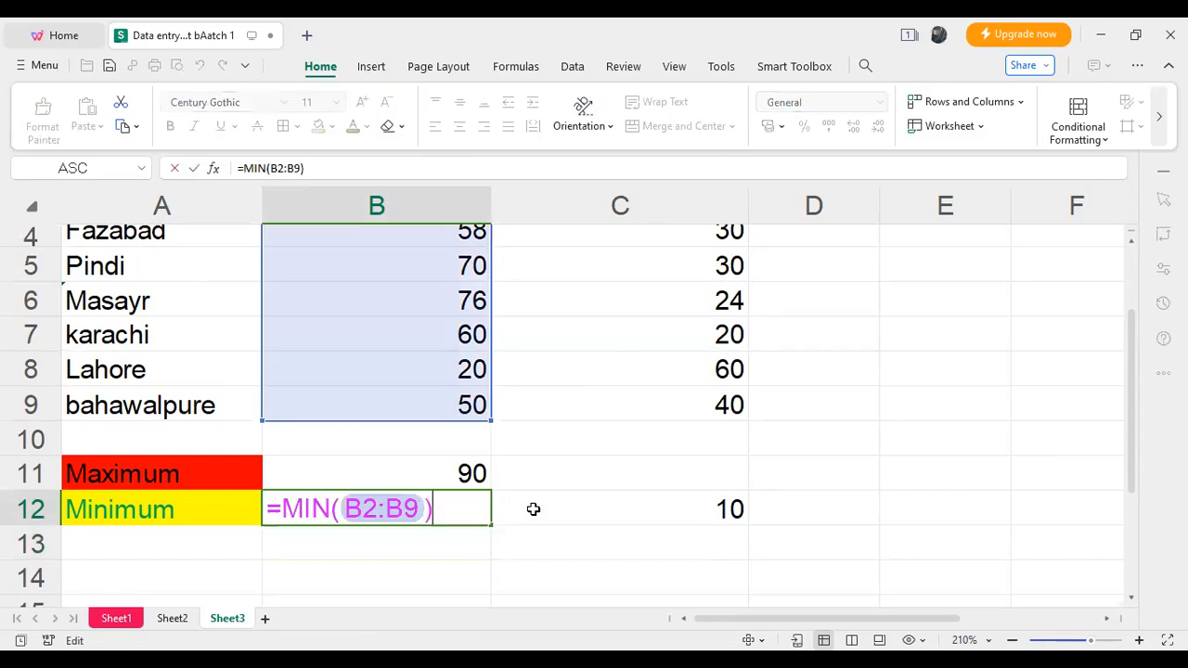
{"action": "left_click", "coordinate": [520, 509]}
{"action": "left_click", "coordinate": [477, 510]}
{"action": "double_click", "coordinate": [484, 512]}
{"action": "left_click_drag", "start_coordinate": [437, 508], "coordinate": [382, 313]}
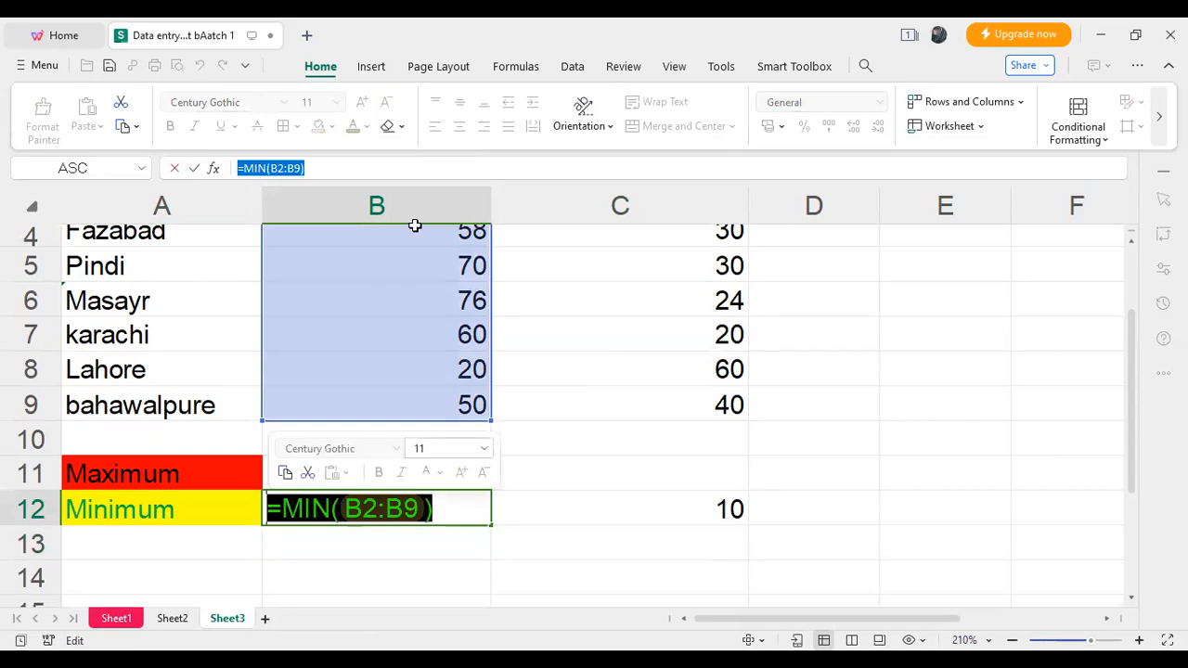
{"action": "left_click", "coordinate": [530, 521]}
{"action": "left_click", "coordinate": [469, 513]}
{"action": "left_click", "coordinate": [368, 128]}
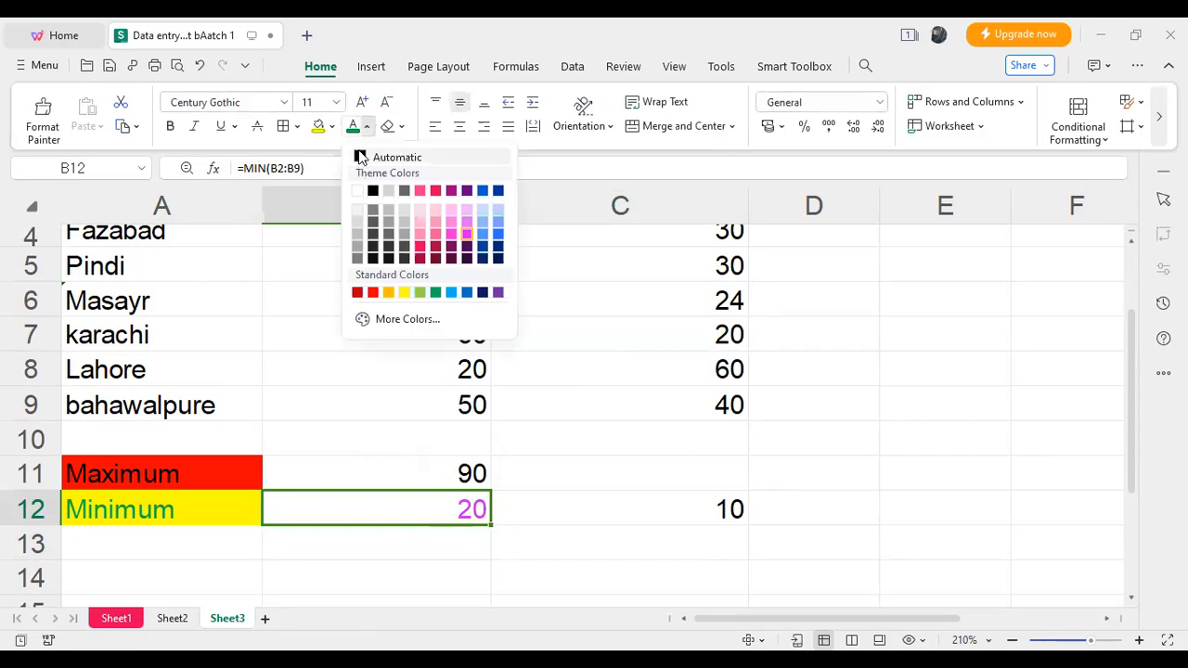
{"action": "left_click", "coordinate": [361, 157]}
- Calculate the highest unemployment value in cell C11 with the MAX function over the cities' unemployment values, starting at C2
{"action": "double_click", "coordinate": [724, 470]}
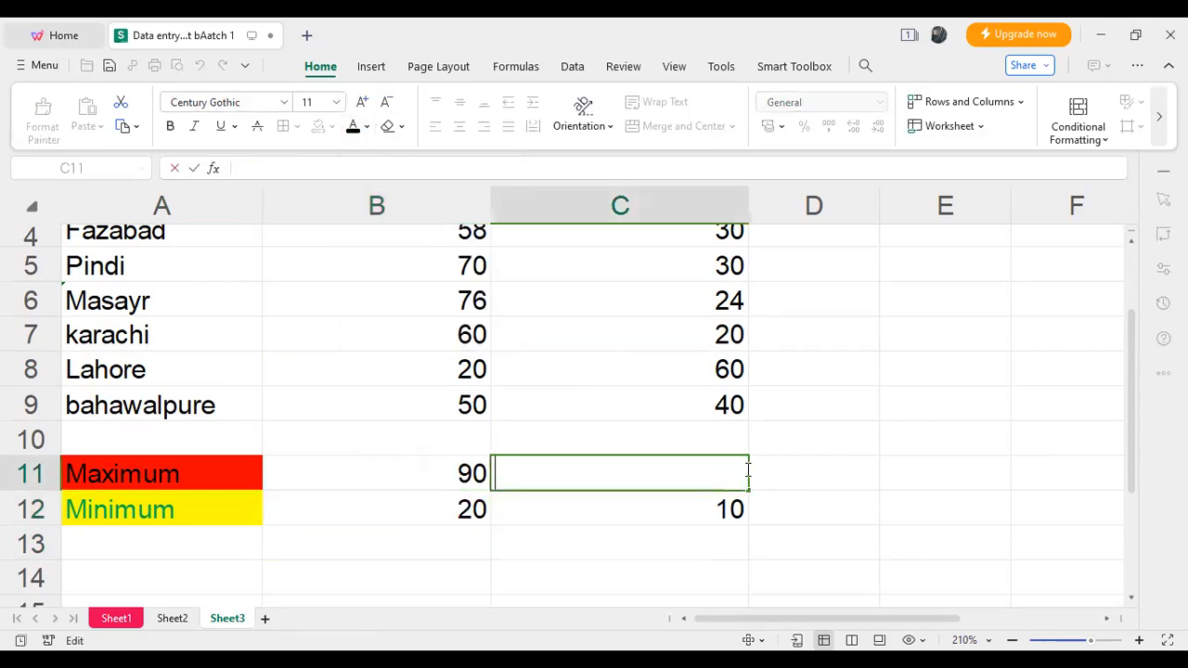
{"action": "left_click_drag", "start_coordinate": [1129, 426], "coordinate": [1134, 378]}
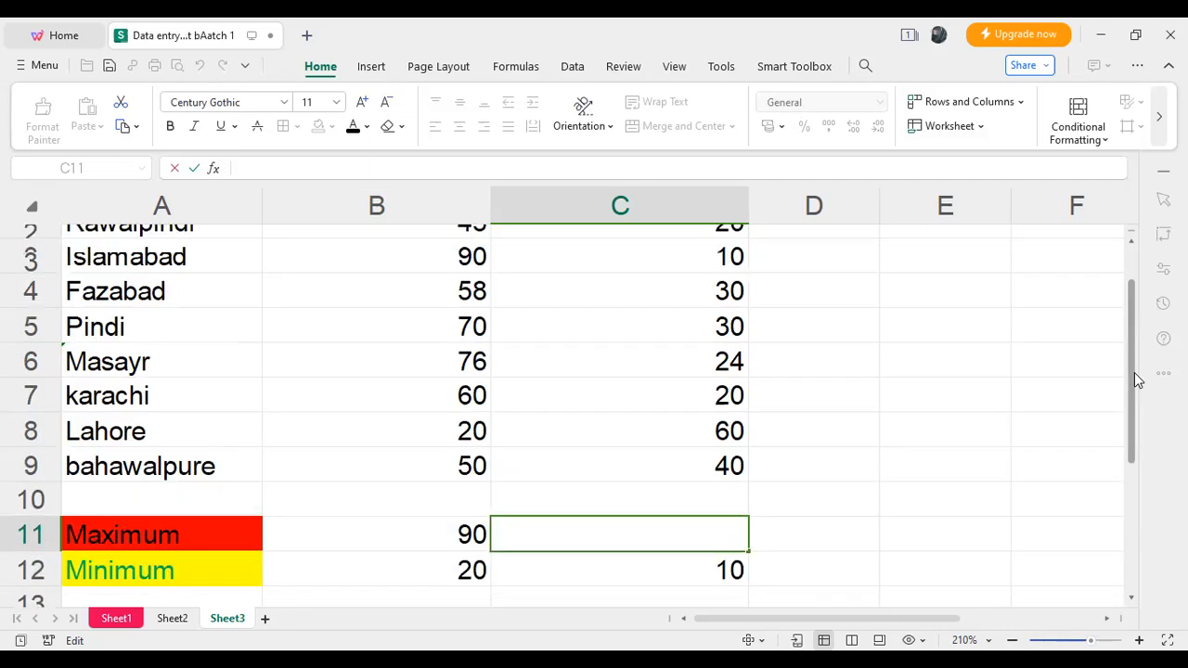
{"action": "scroll", "coordinate": [1134, 376], "scroll_direction": "up", "scroll_amount": 1}
{"action": "type", "text": "="}
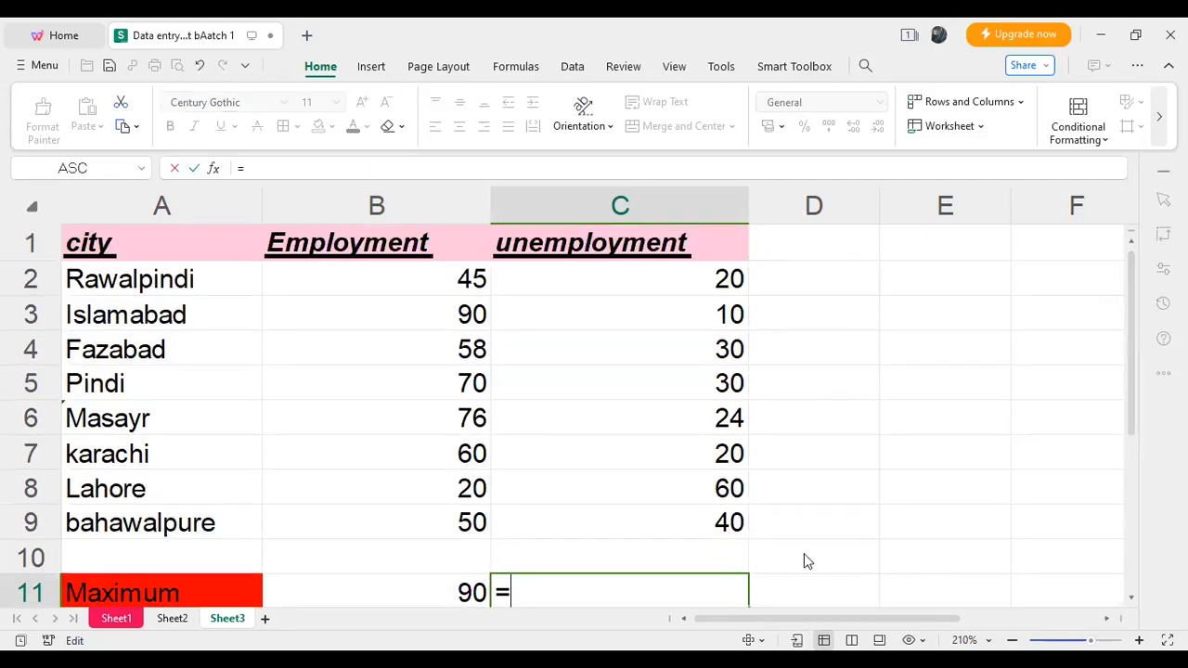
{"action": "type", "text": "mi"}
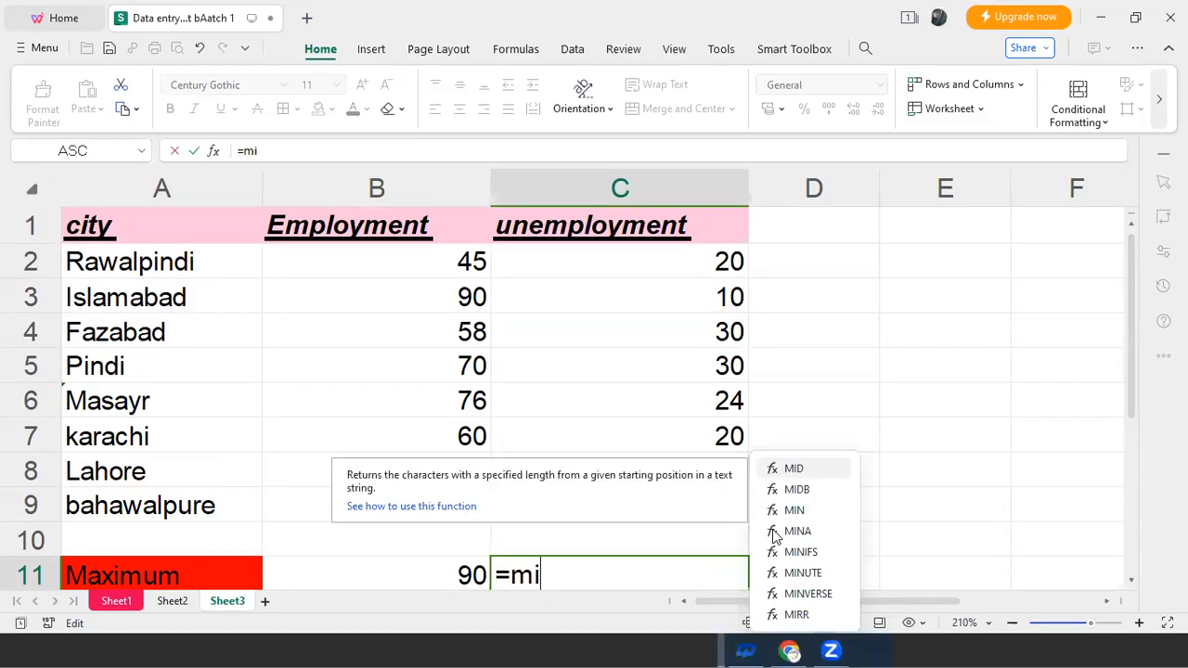
{"action": "type", "text": "x"}
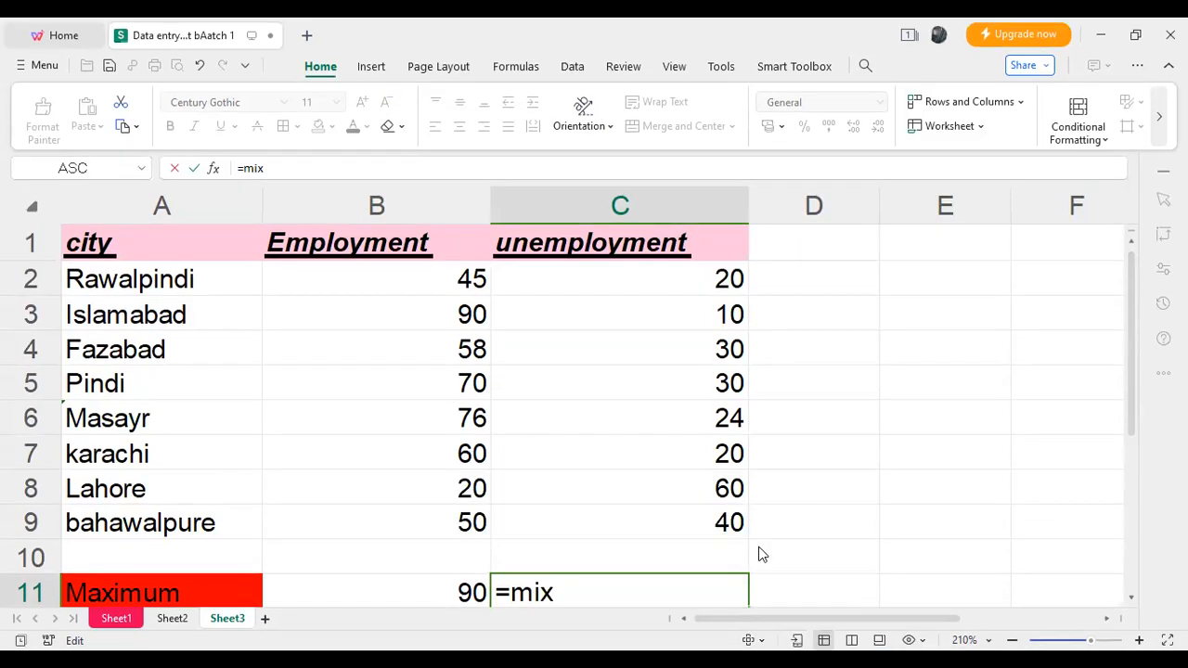
{"action": "key", "text": "BackSpace"}
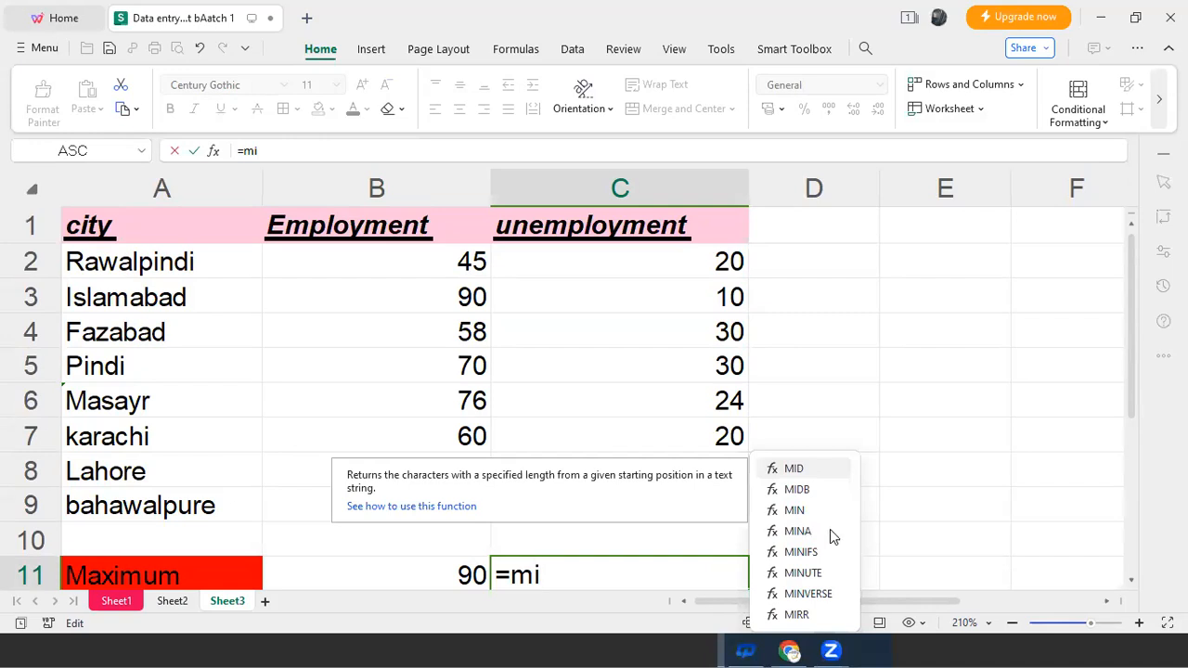
{"action": "key", "text": "BackSpace"}
{"action": "type", "text": "a"}
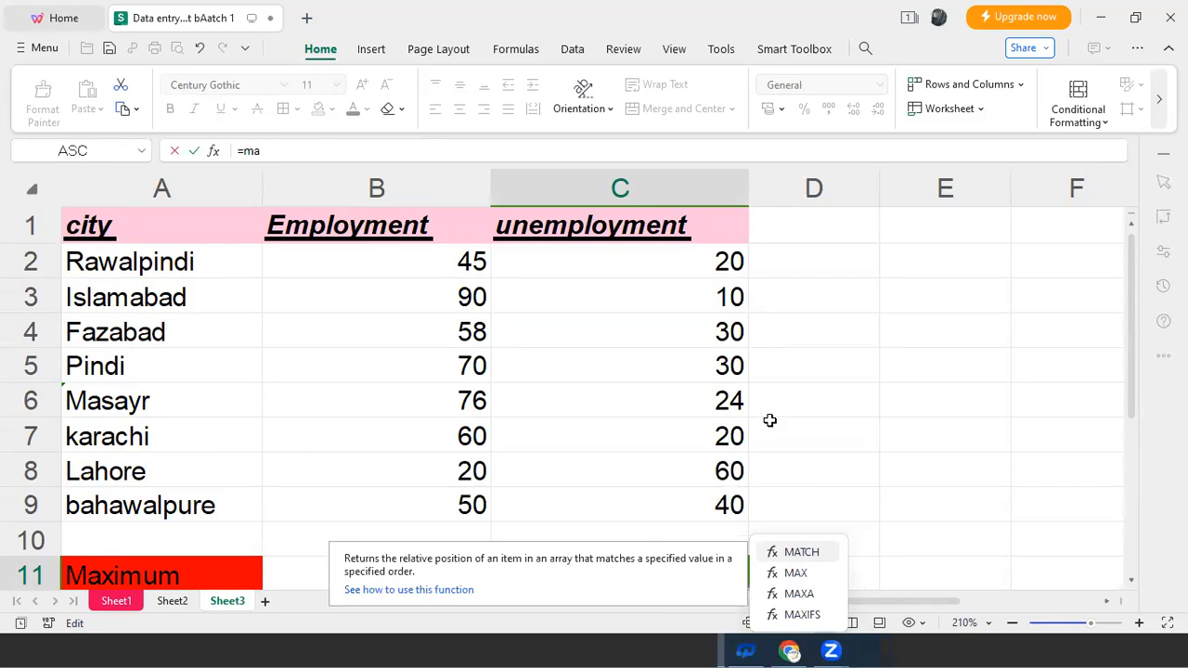
{"action": "type", "text": "x"}
{"action": "key", "text": "Tab"}
{"action": "type", "text": "C2"}
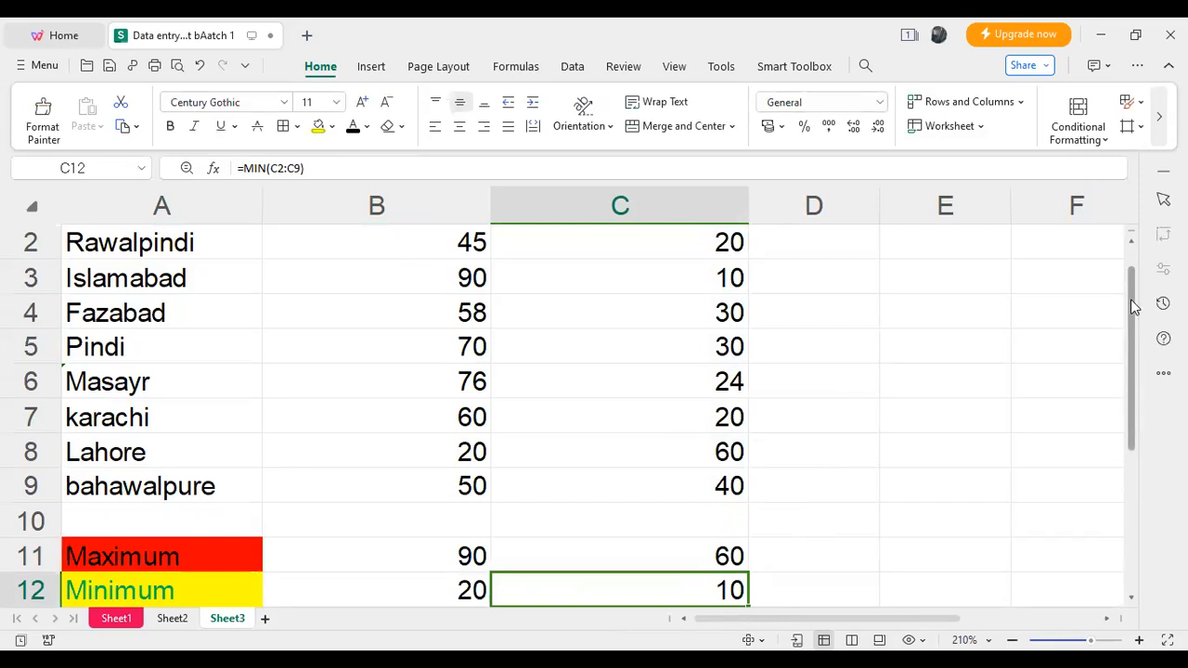
- Apply a light grey fill to the maximum results in cells B11:C11
{"action": "scroll", "coordinate": [1132, 298], "scroll_direction": "up", "scroll_amount": 1}
{"action": "scroll", "coordinate": [1136, 298], "scroll_direction": "down", "scroll_amount": 1}
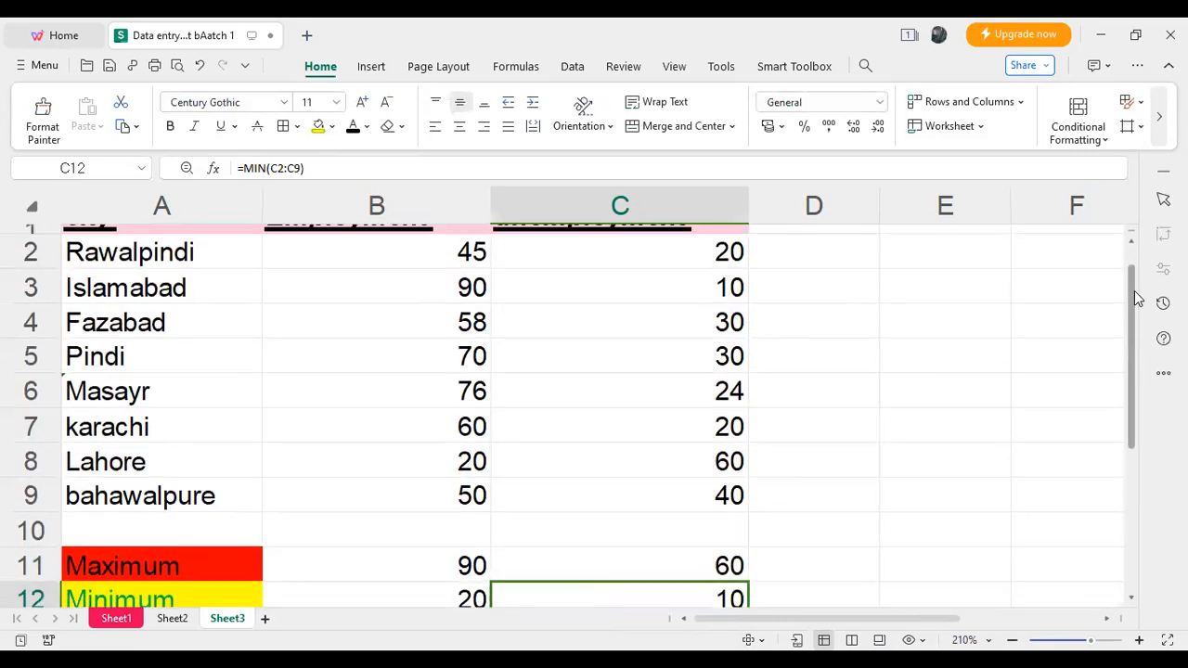
{"action": "scroll", "coordinate": [1137, 299], "scroll_direction": "up", "scroll_amount": 1}
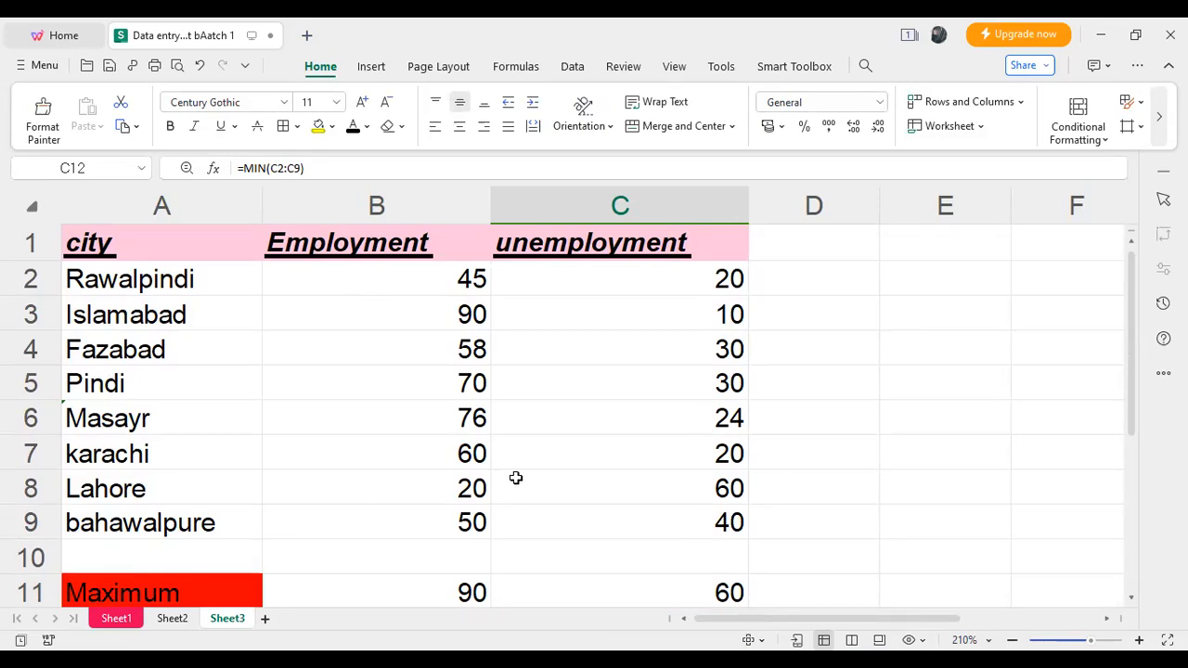
{"action": "scroll", "coordinate": [516, 478], "scroll_direction": "down", "scroll_amount": 1}
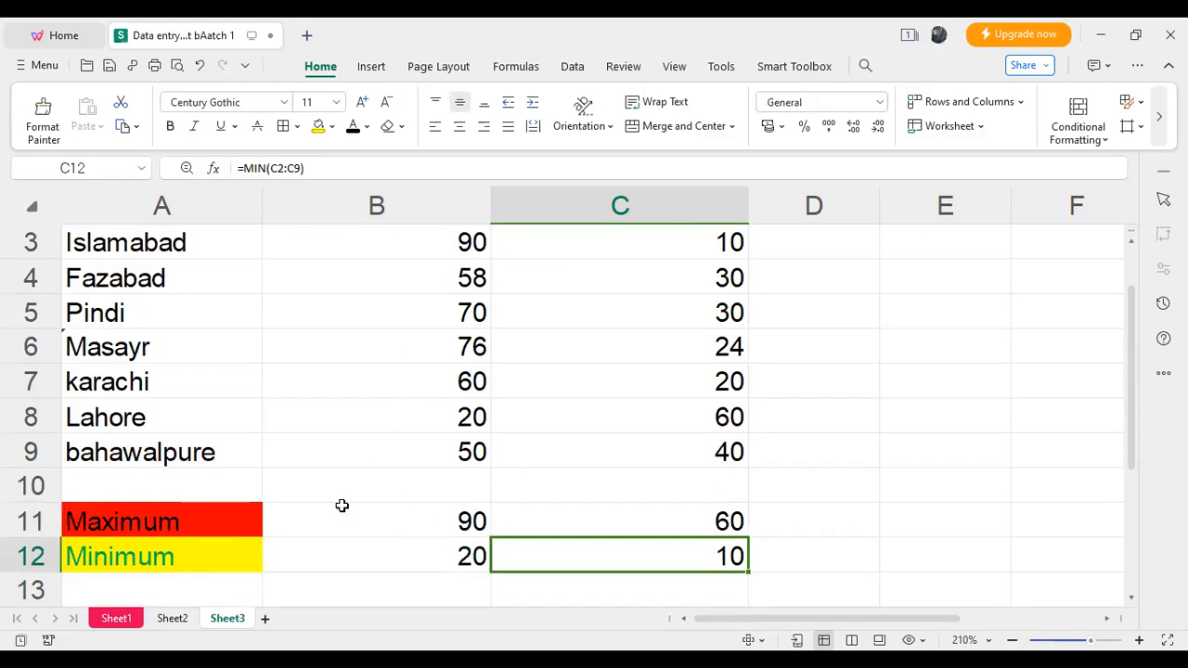
{"action": "left_click", "coordinate": [476, 525]}
{"action": "left_click_drag", "start_coordinate": [476, 526], "coordinate": [592, 560]}
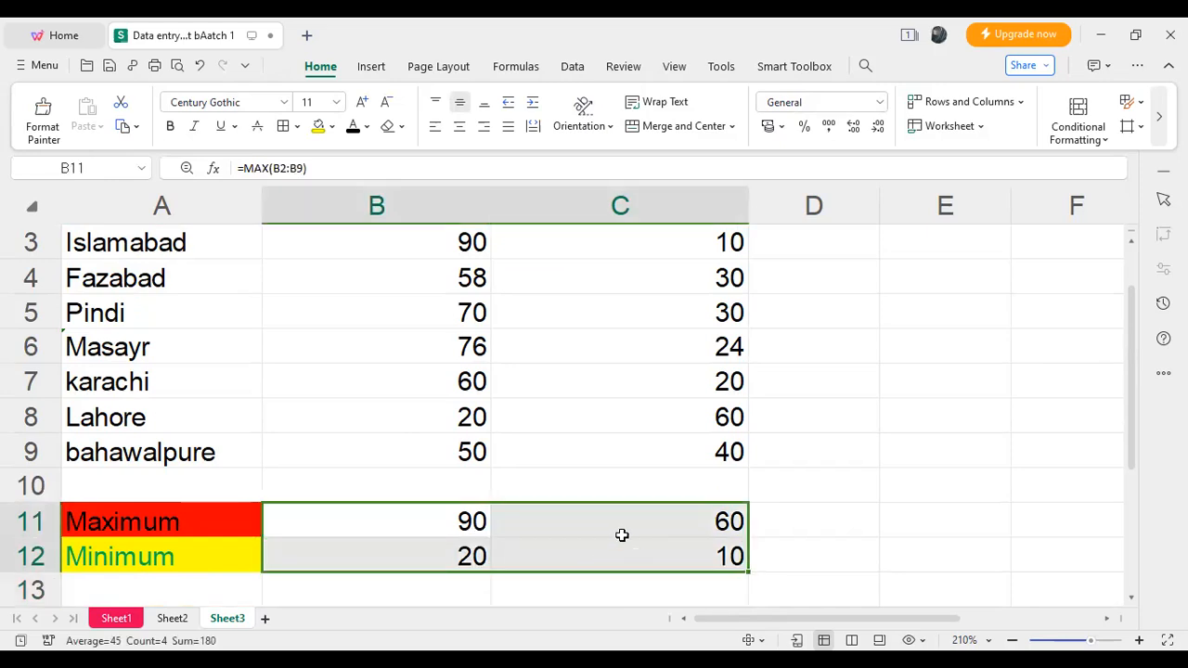
{"action": "left_click", "coordinate": [617, 527]}
{"action": "left_click_drag", "start_coordinate": [437, 526], "coordinate": [534, 526]}
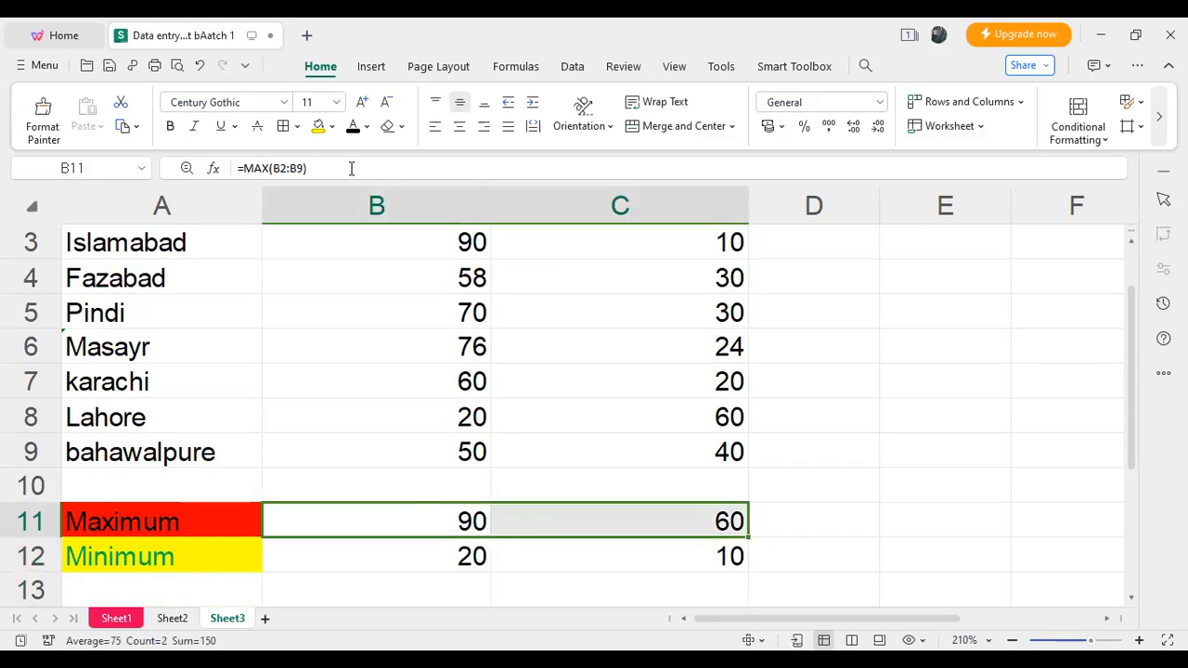
{"action": "left_click", "coordinate": [332, 127]}
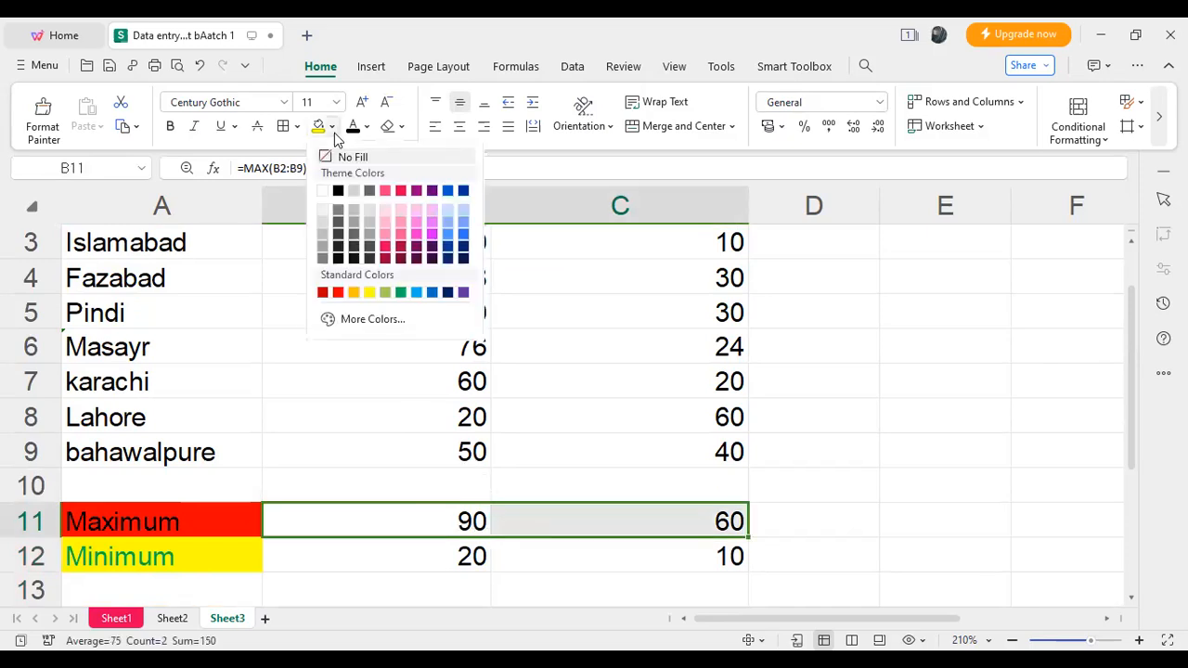
{"action": "left_click", "coordinate": [355, 197]}
- Apply a light pink fill to the minimum results in cells B12:C12
{"action": "left_click", "coordinate": [455, 554]}
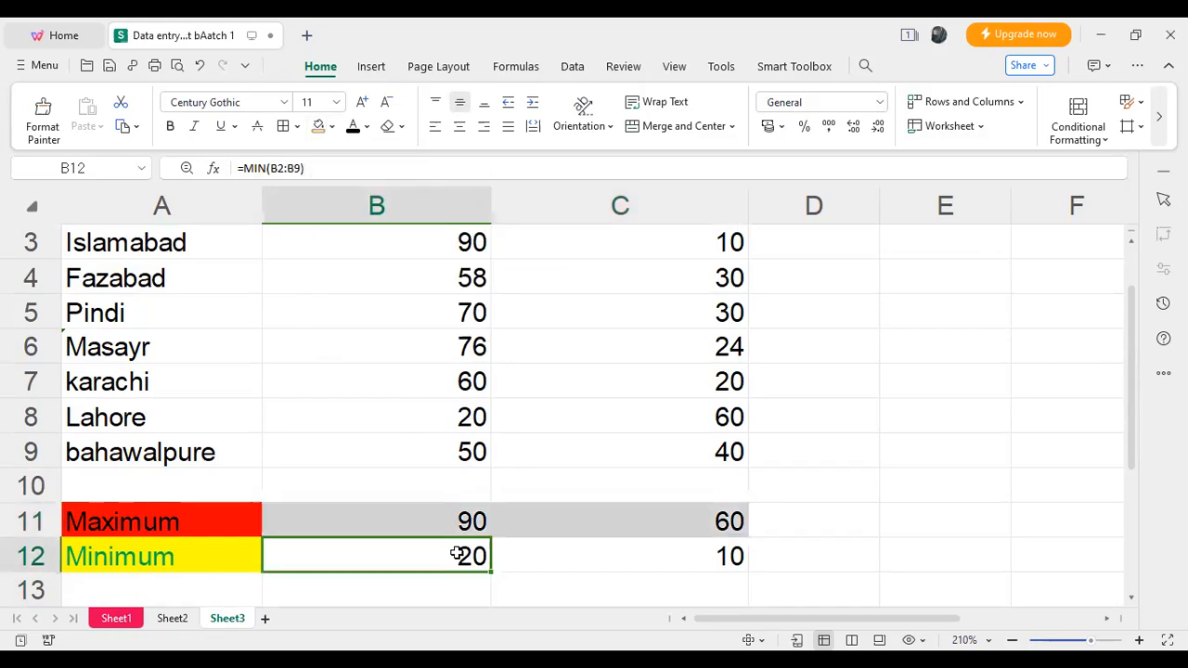
{"action": "left_click", "coordinate": [520, 559], "text": "shift"}
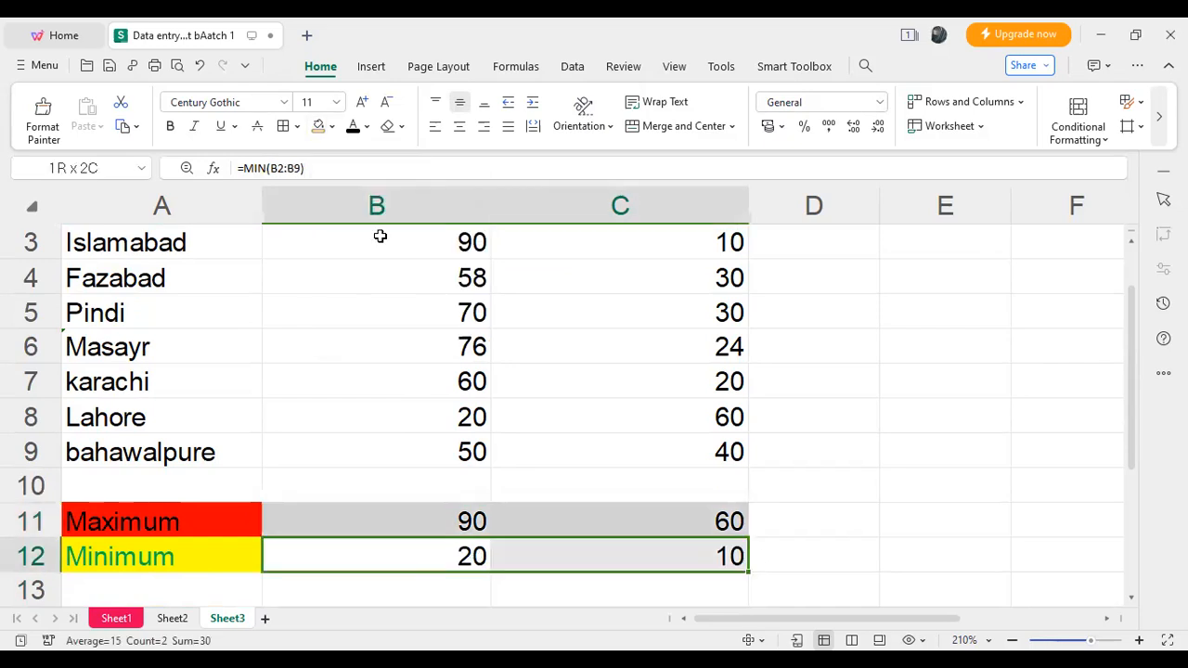
{"action": "left_click", "coordinate": [333, 133]}
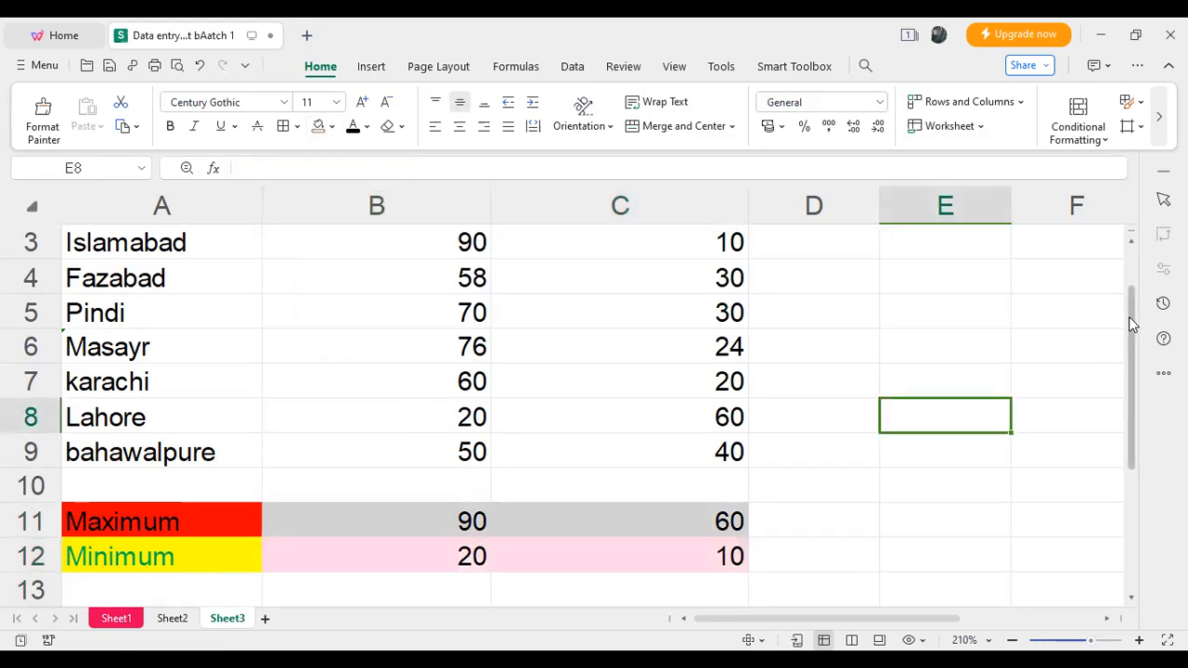
- Enter the label "total values" in cell A10, below the last city
{"action": "scroll", "coordinate": [1132, 271], "scroll_direction": "up", "scroll_amount": 2}
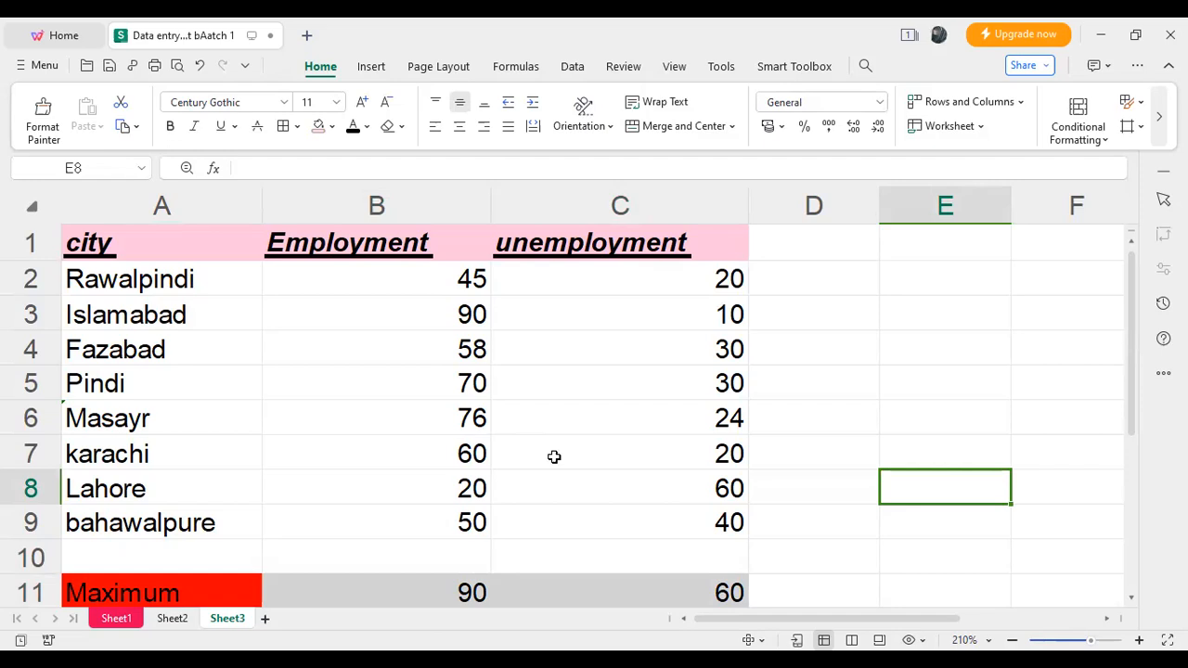
{"action": "double_click", "coordinate": [166, 562]}
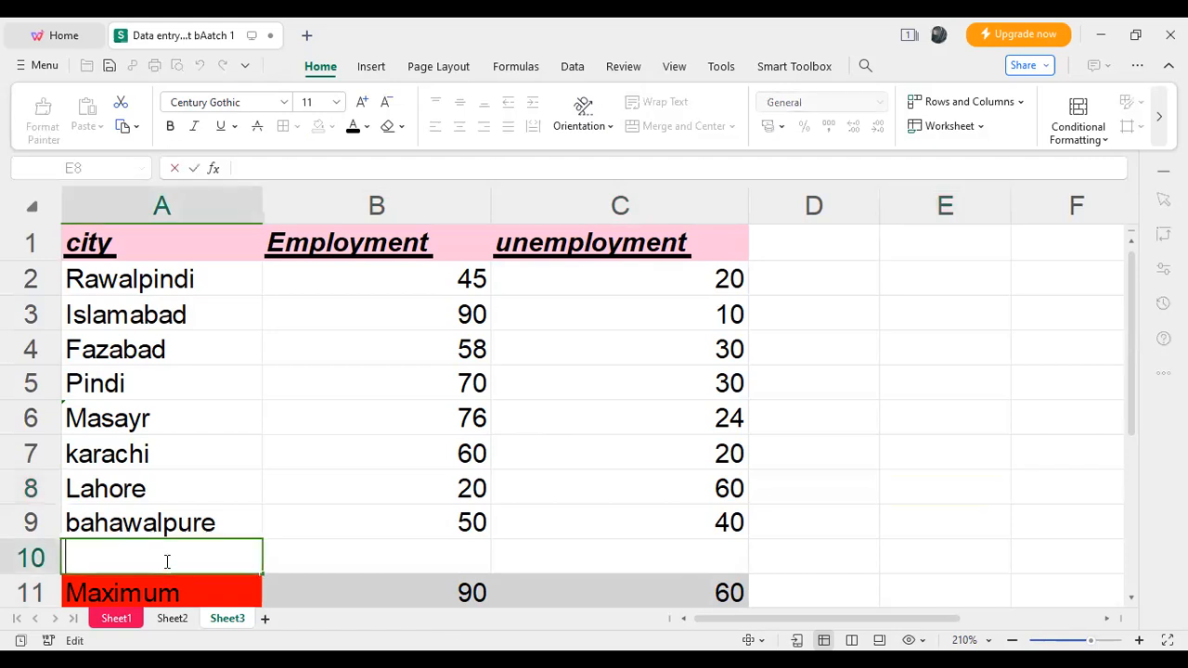
{"action": "type", "text": "C"}
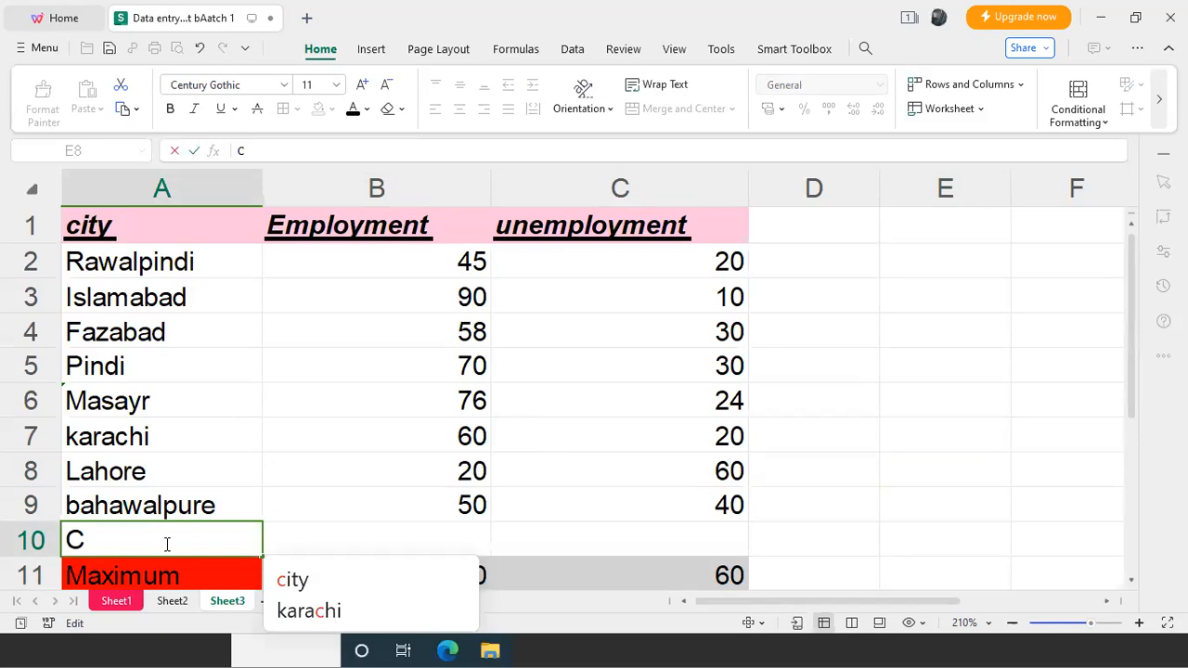
{"action": "key", "text": "BackSpace"}
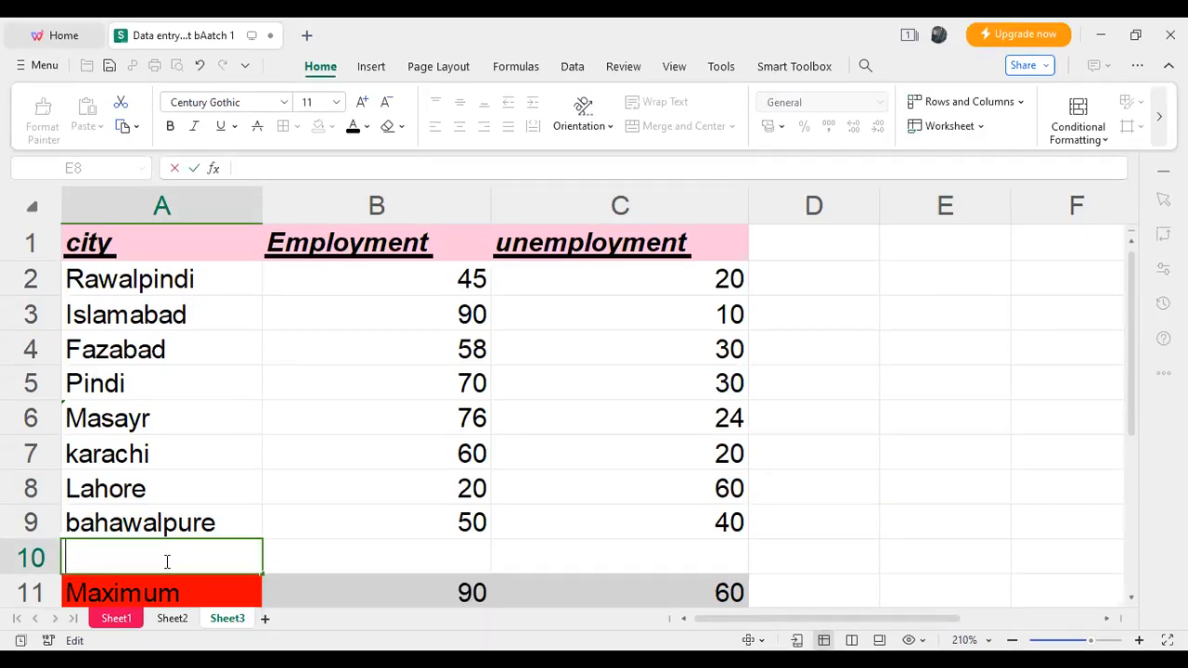
{"action": "type", "text": "total"}
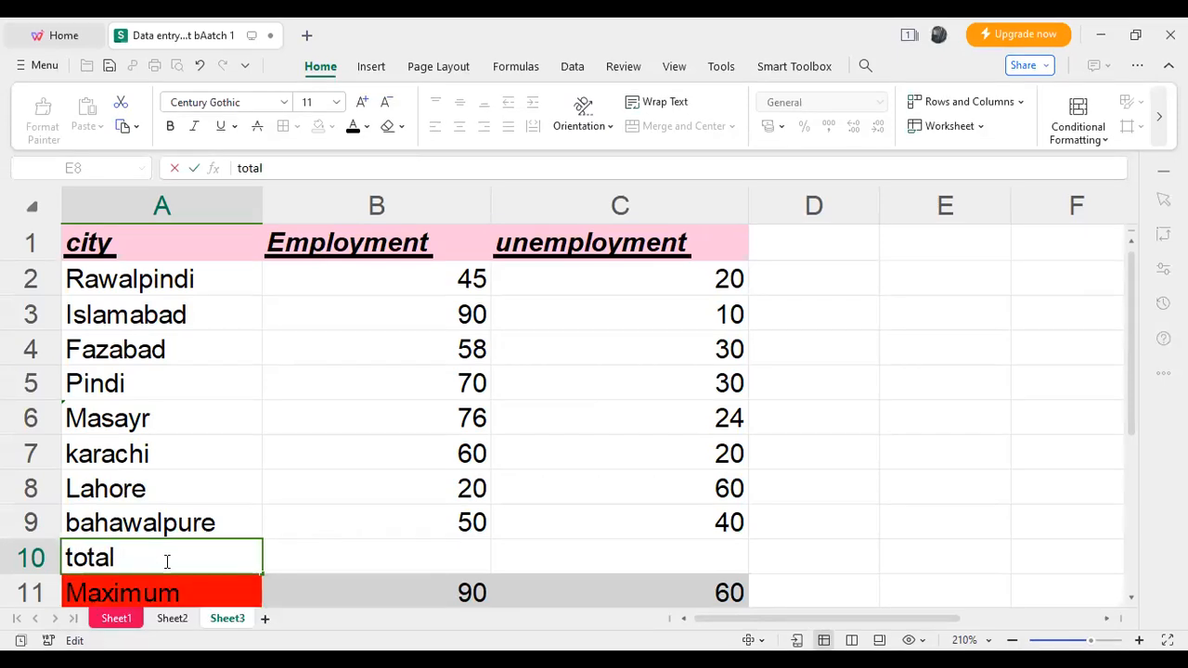
{"action": "type", "text": " values"}
{"action": "key", "text": "Tab"}
- Apply a light blue standard fill to the "total values" label in cell A10
{"action": "key", "text": "Left"}
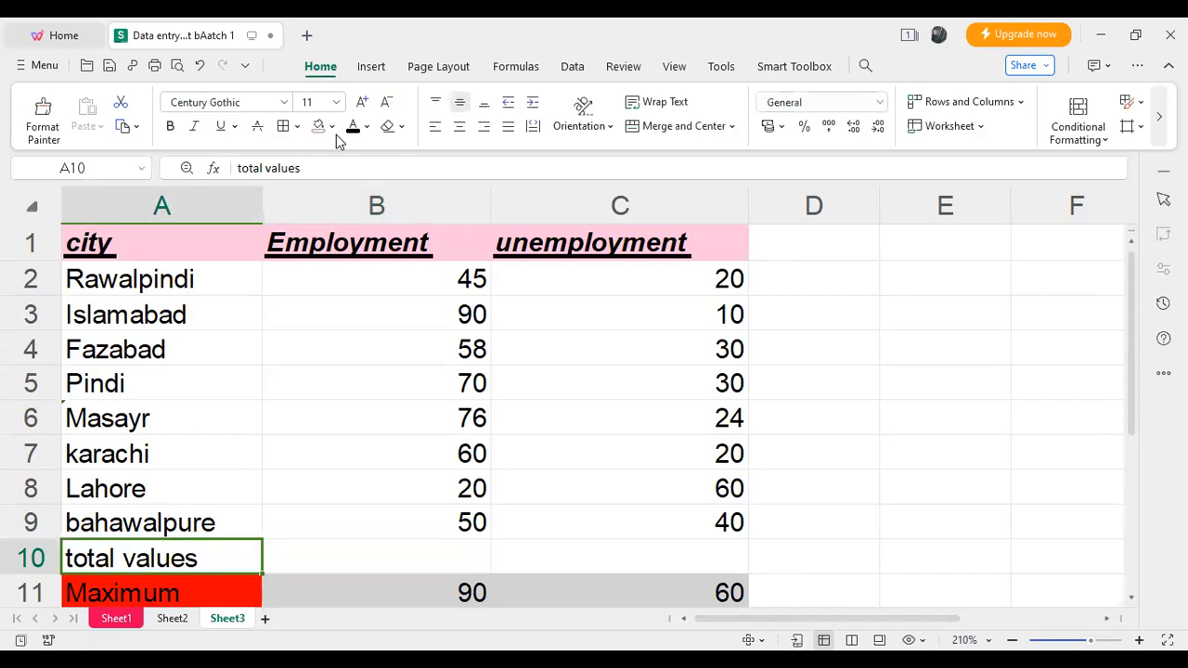
{"action": "left_click", "coordinate": [332, 126]}
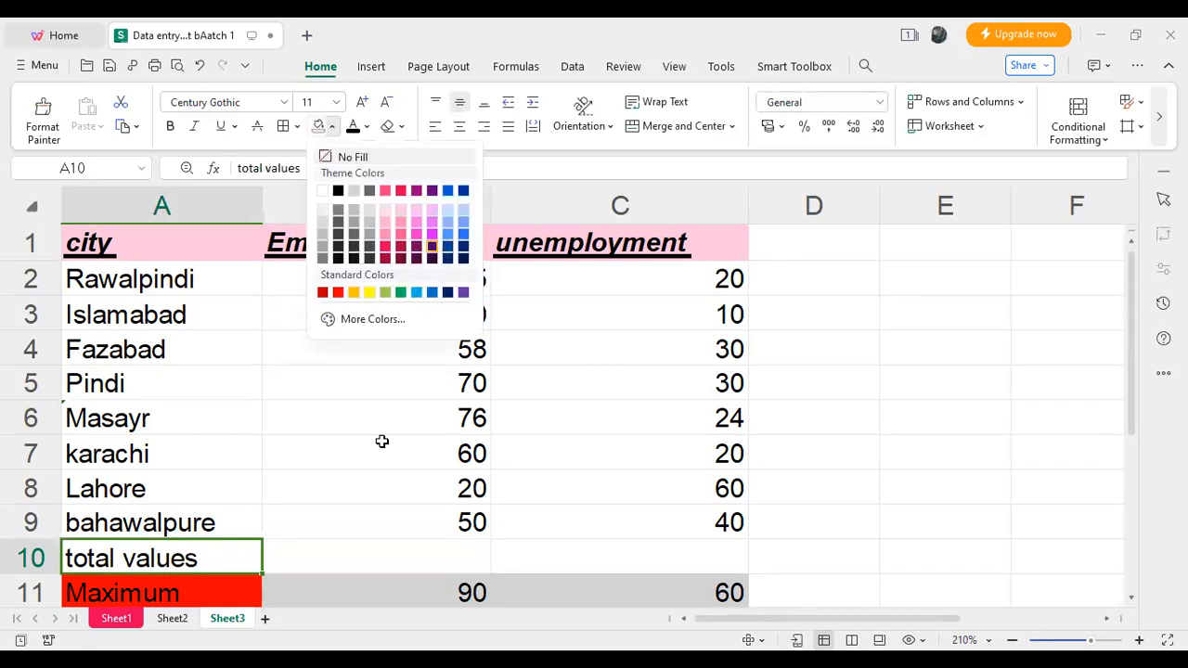
{"action": "left_click", "coordinate": [416, 292]}
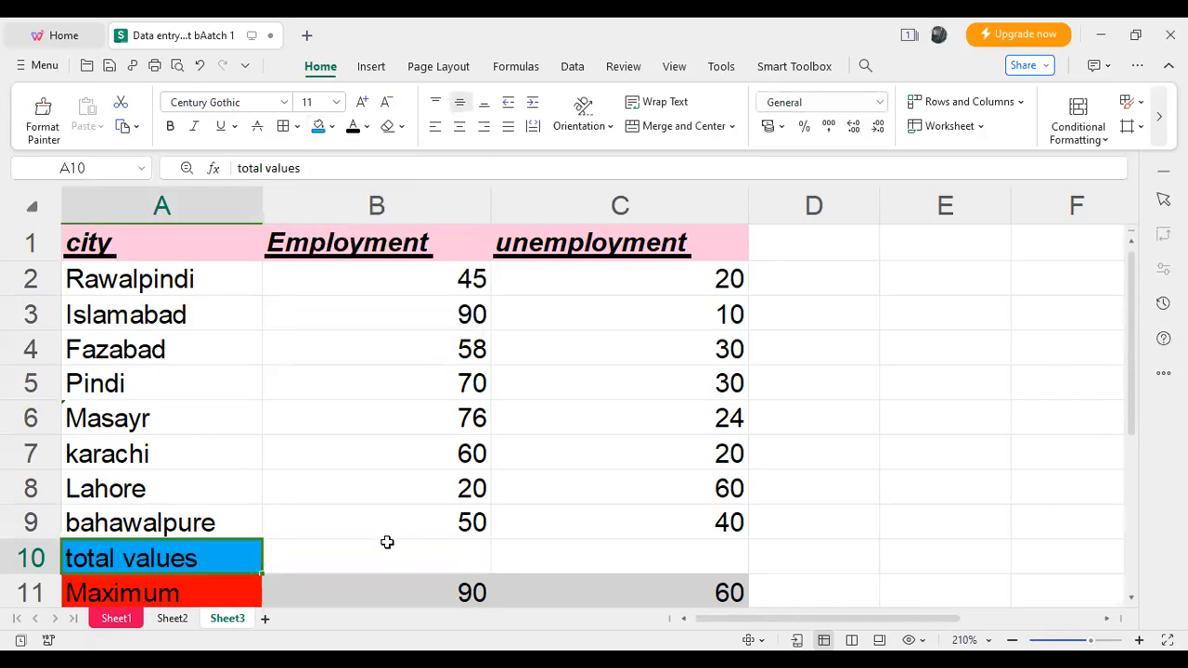
- Count the Employment values in cell B10 with the formula =COUNT(B2:B9)
{"action": "double_click", "coordinate": [388, 547]}
{"action": "type", "text": "="}
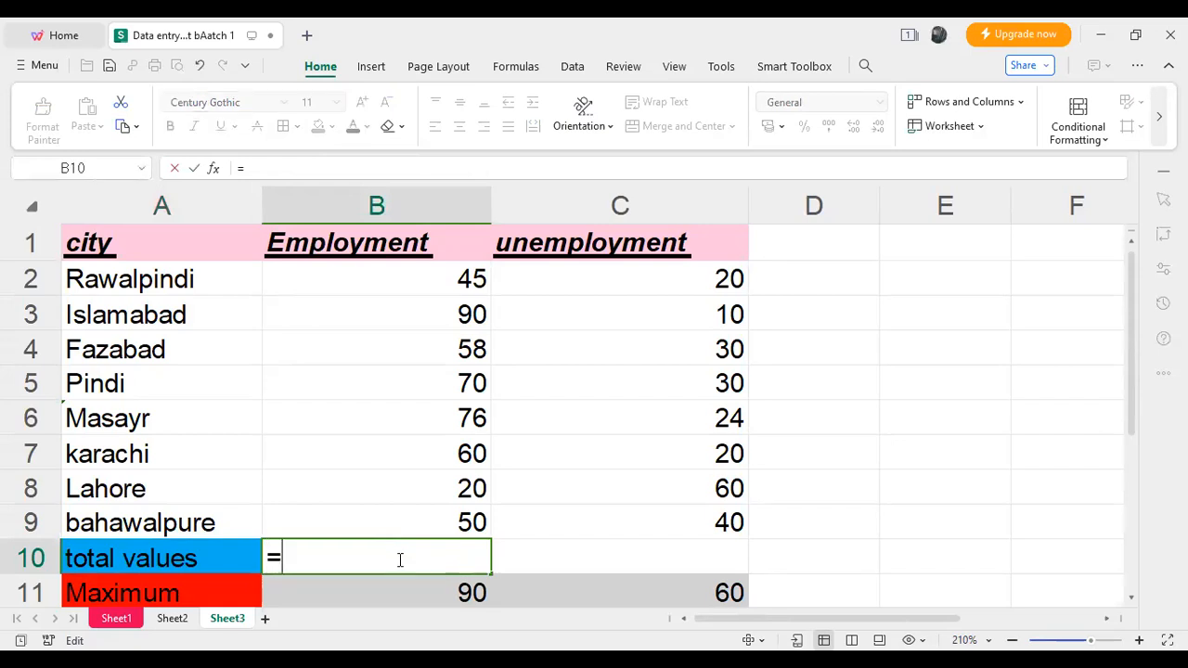
{"action": "type", "text": "co"}
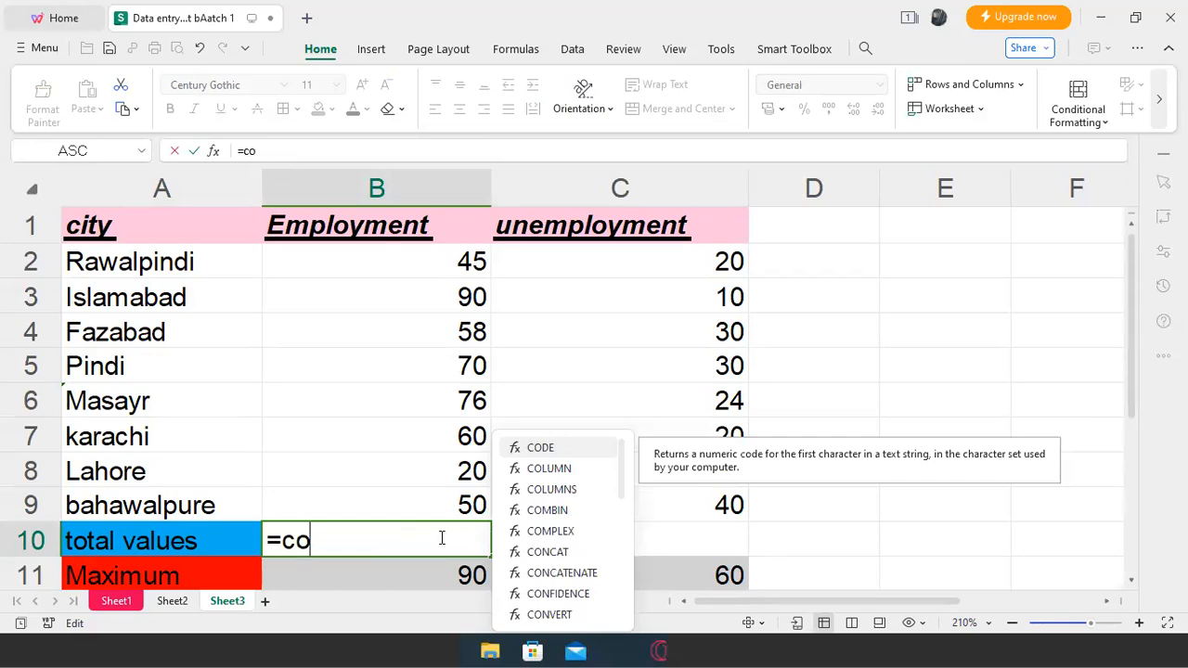
{"action": "type", "text": "u"}
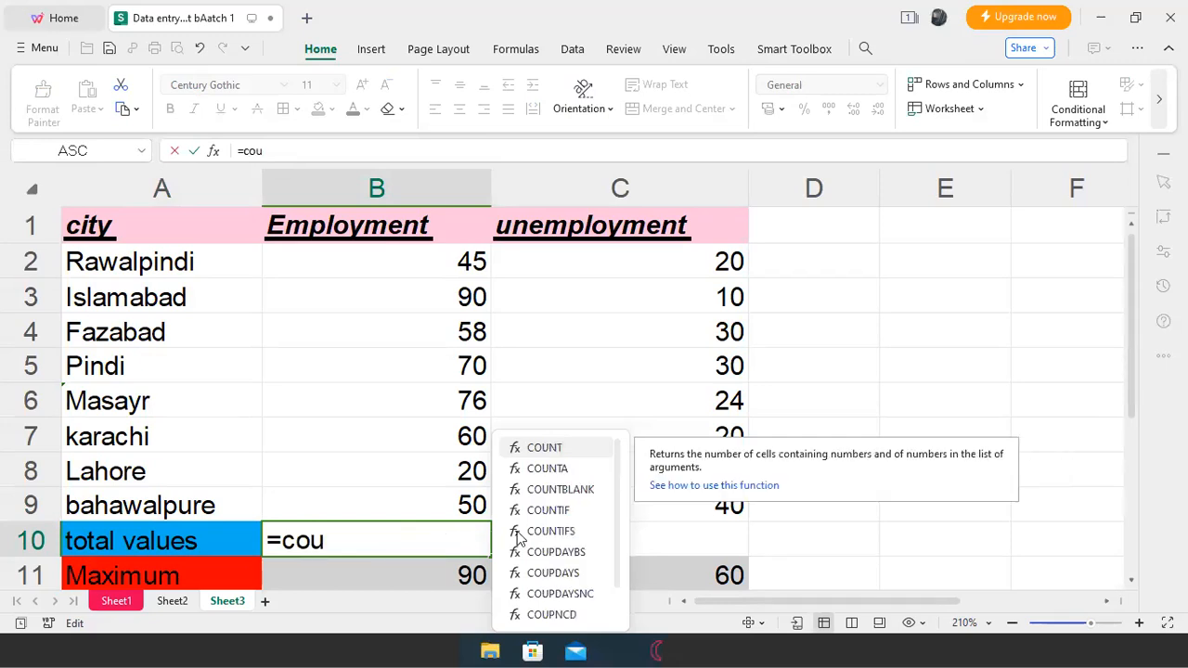
{"action": "double_click", "coordinate": [554, 452]}
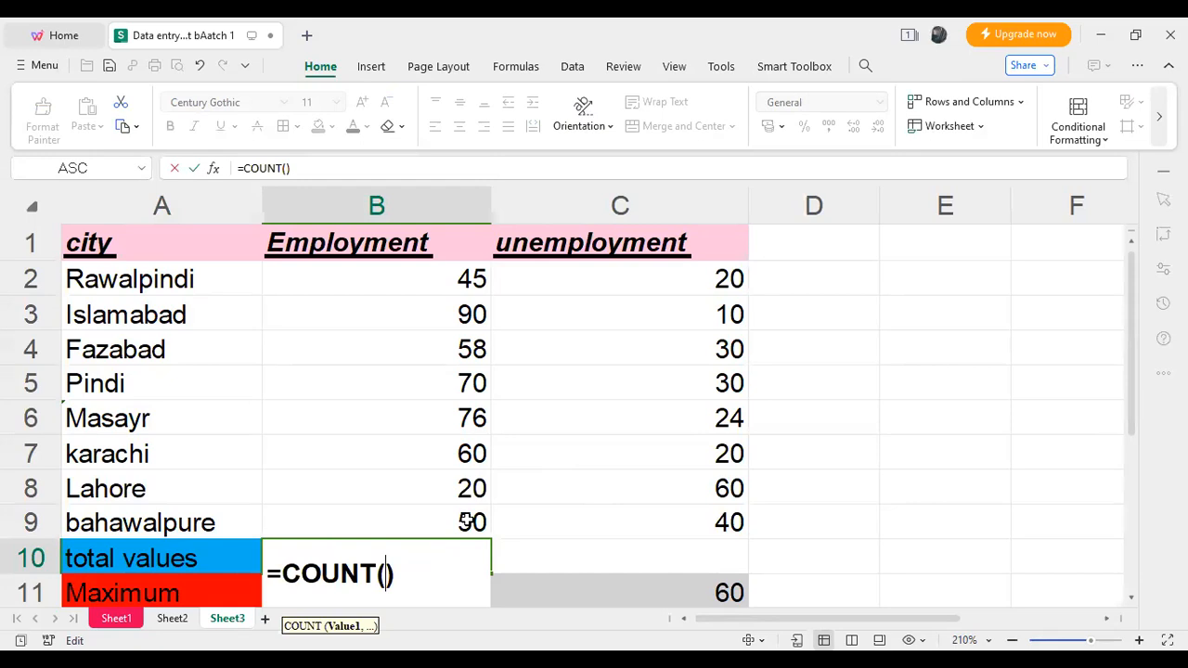
{"action": "left_click_drag", "start_coordinate": [461, 280], "coordinate": [467, 521]}
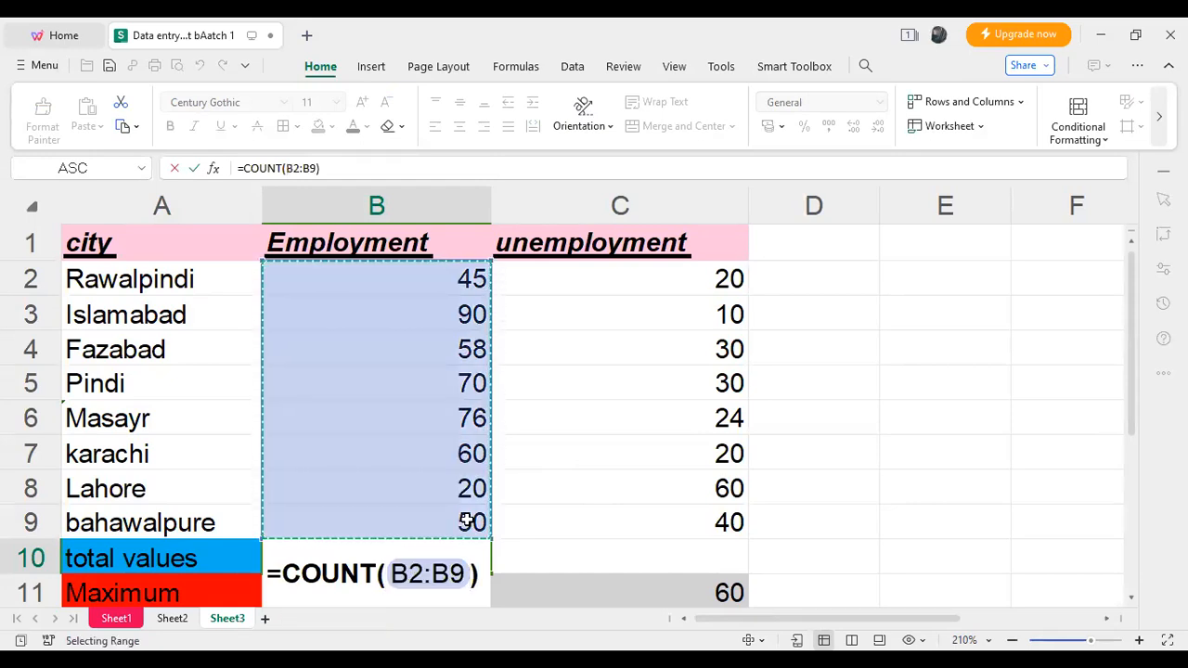
{"action": "key", "text": "Return"}
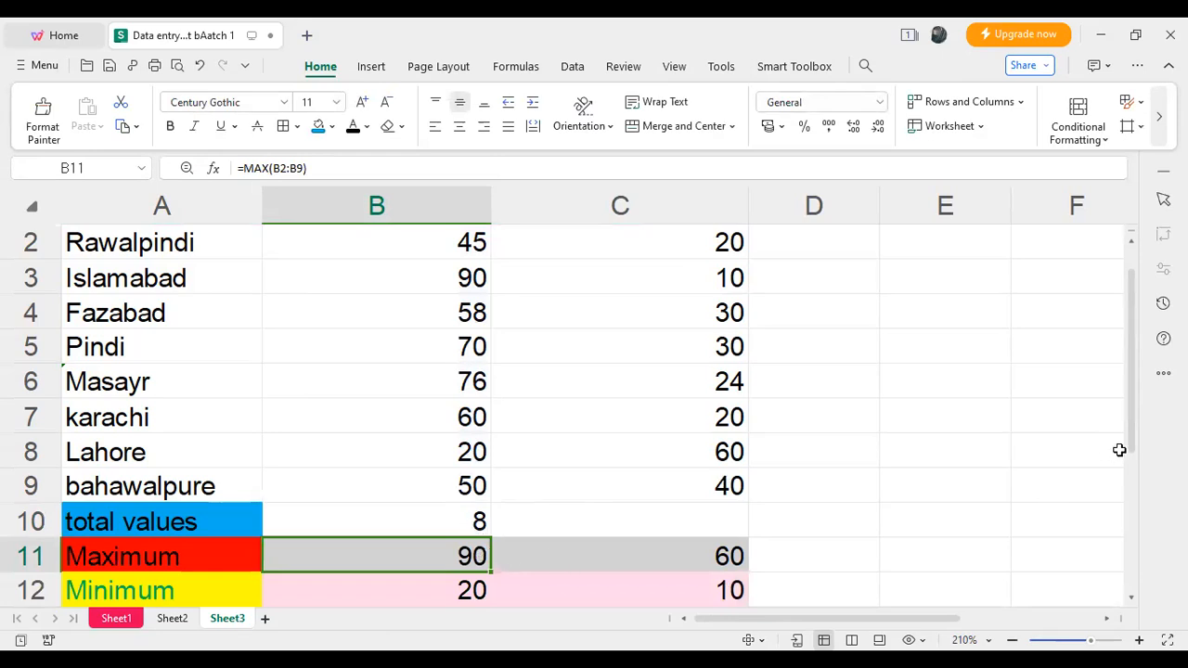
- Try light purple and light grey fills on the Employment count in cell B10
{"action": "left_click_drag", "start_coordinate": [1132, 440], "coordinate": [1134, 423]}
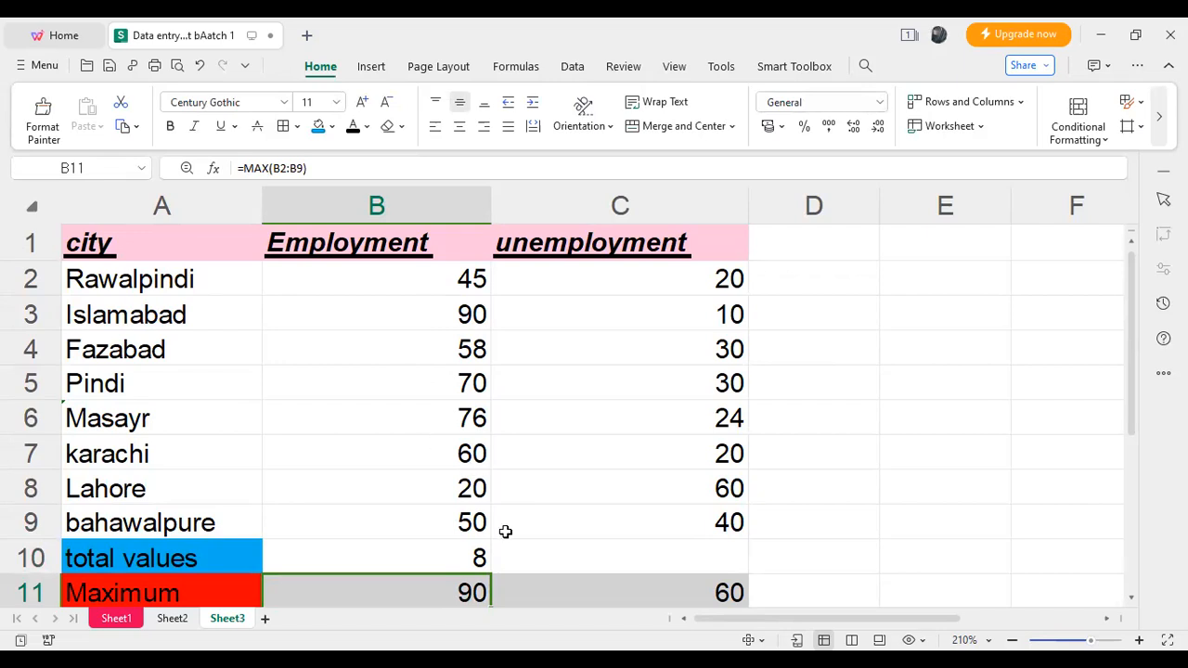
{"action": "left_click", "coordinate": [463, 558]}
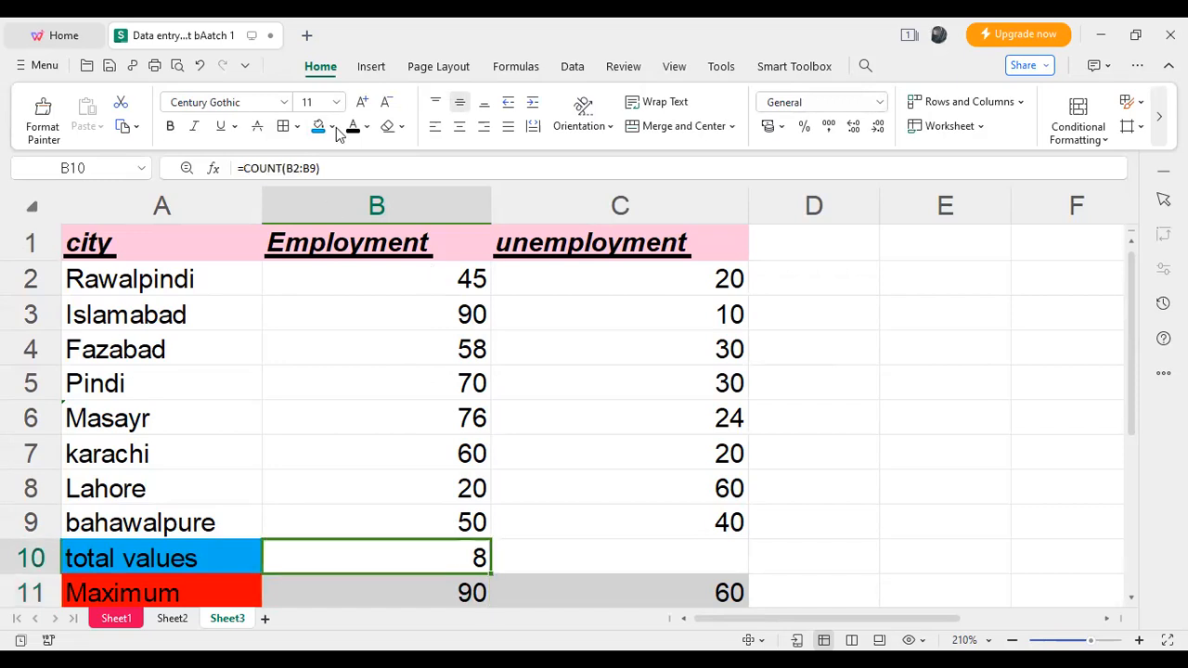
{"action": "left_click", "coordinate": [338, 129]}
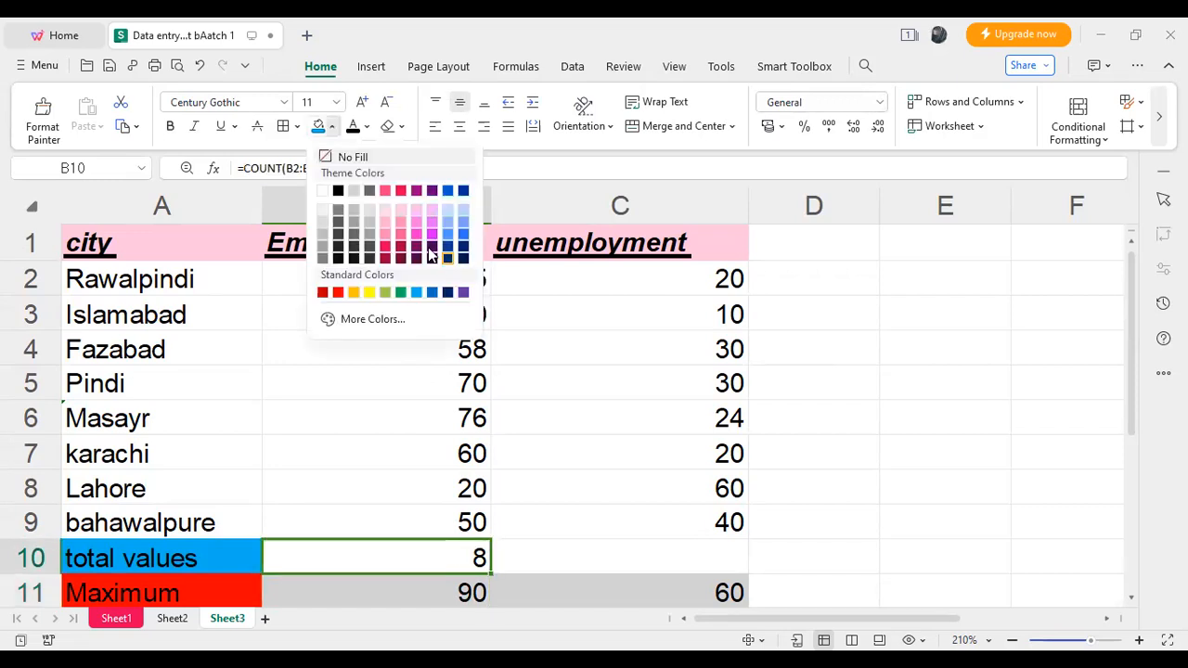
{"action": "left_click", "coordinate": [433, 209]}
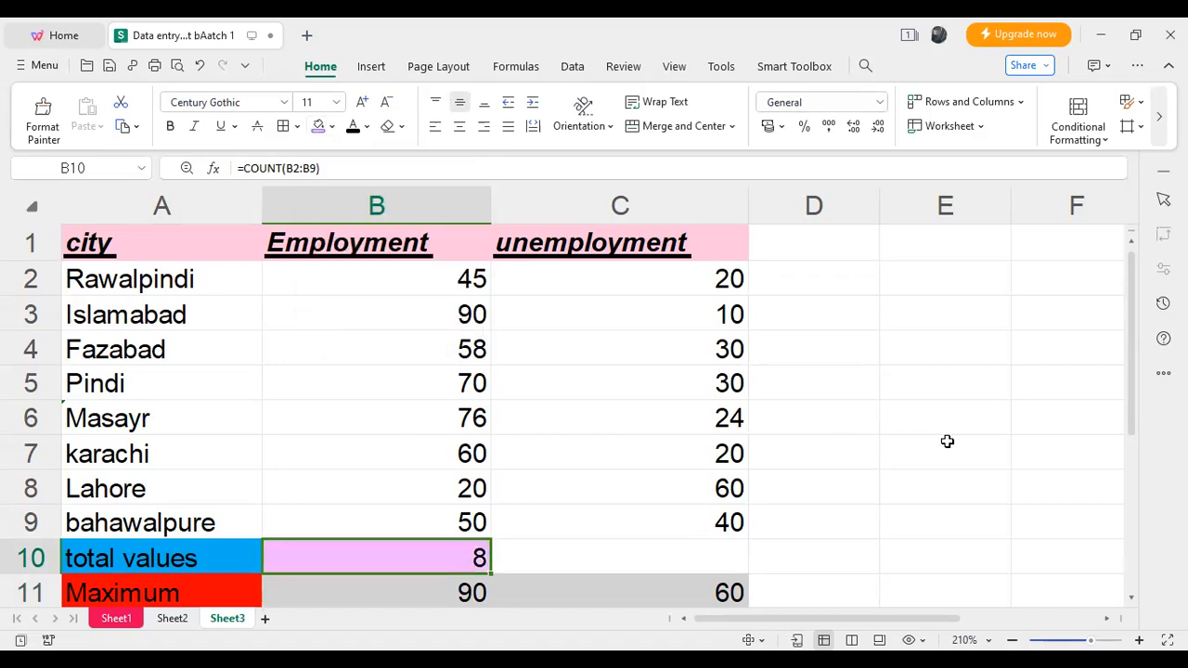
{"action": "left_click", "coordinate": [331, 126]}
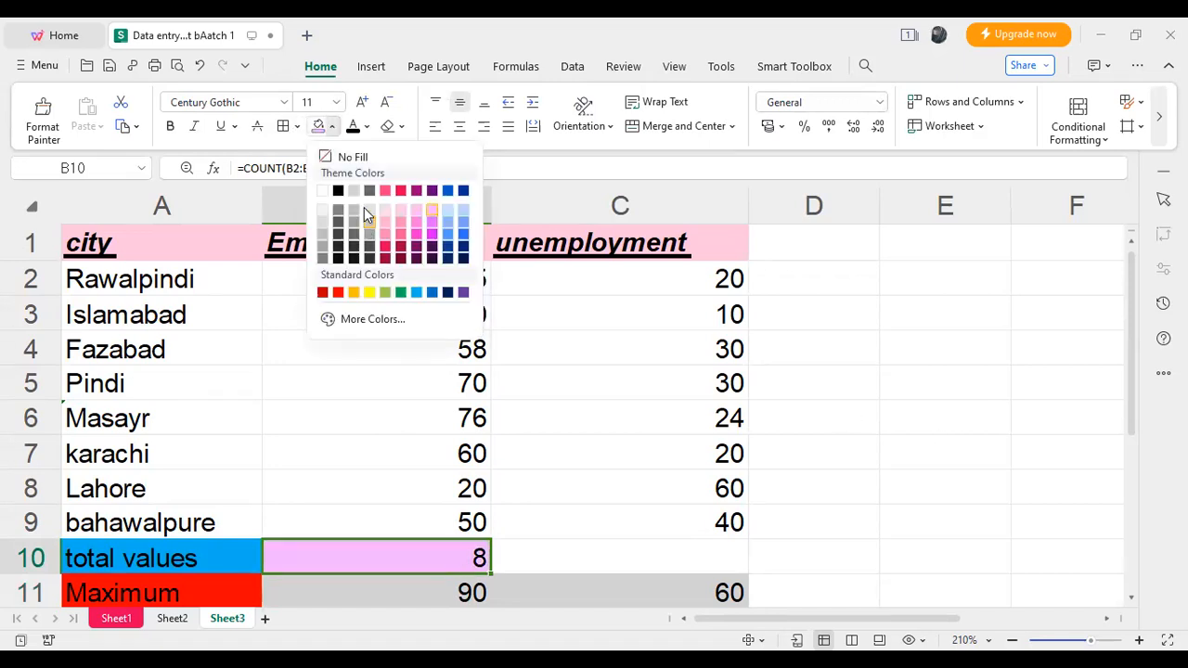
{"action": "left_click", "coordinate": [358, 157]}
- Apply the standard blue fill to the Employment count in cell B10
{"action": "left_click", "coordinate": [333, 127]}
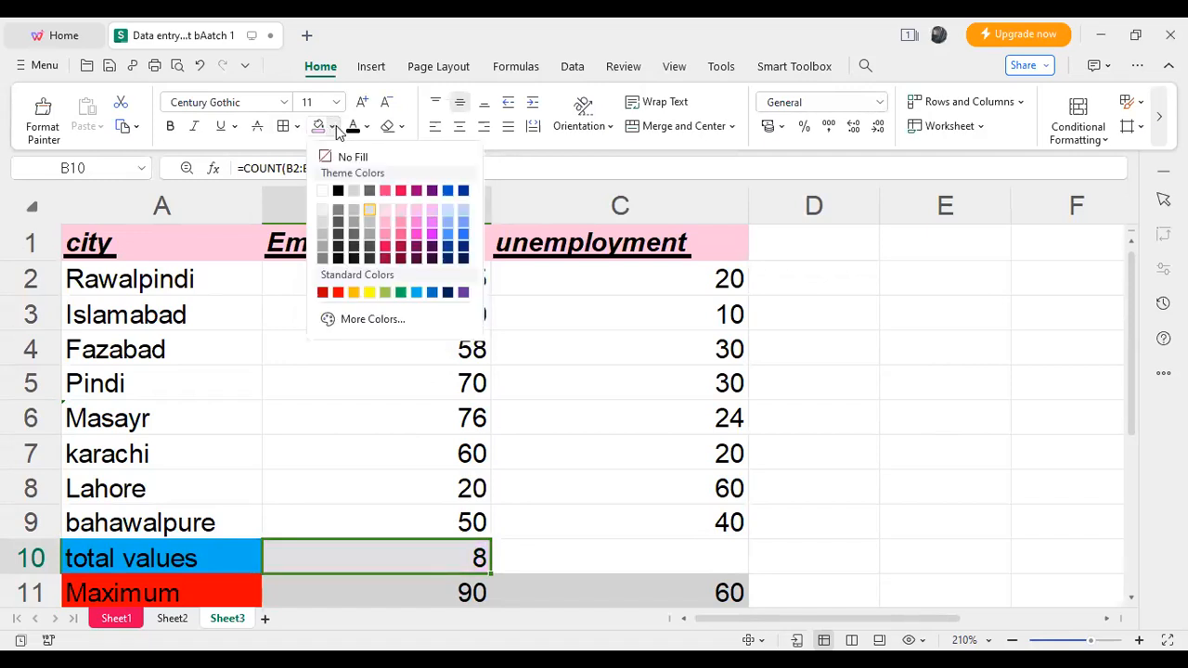
{"action": "left_click", "coordinate": [430, 290]}
{"action": "left_click", "coordinate": [901, 349]}
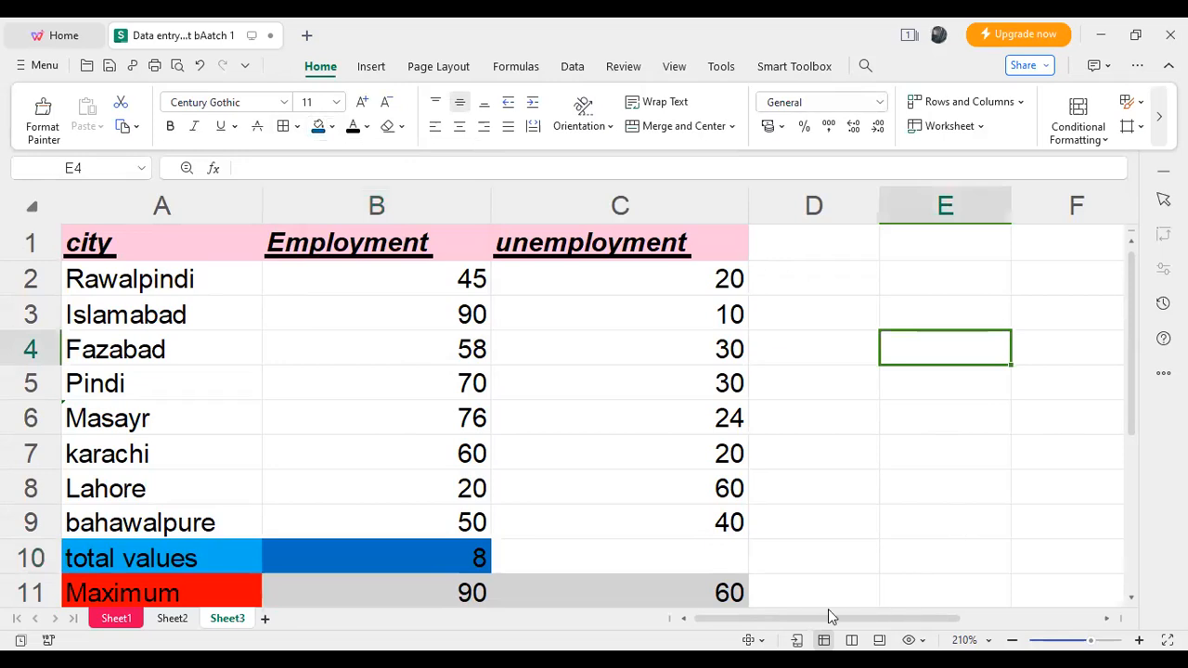
{"action": "left_click_drag", "start_coordinate": [1129, 404], "coordinate": [1131, 473]}
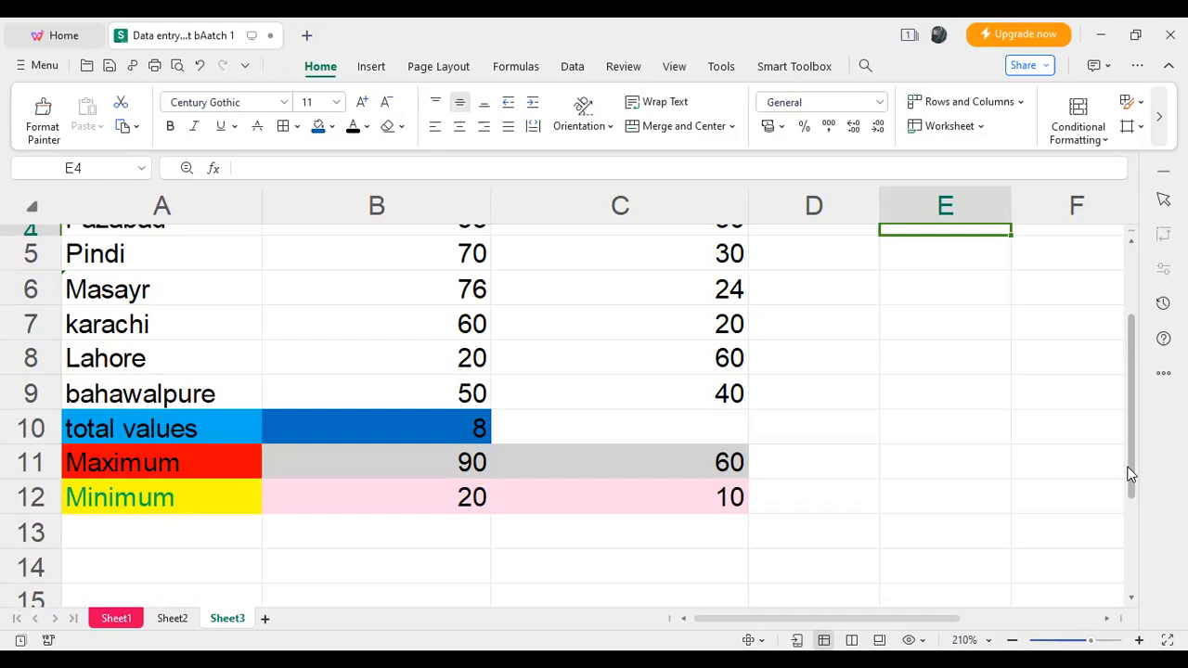
{"action": "double_click", "coordinate": [227, 619]}
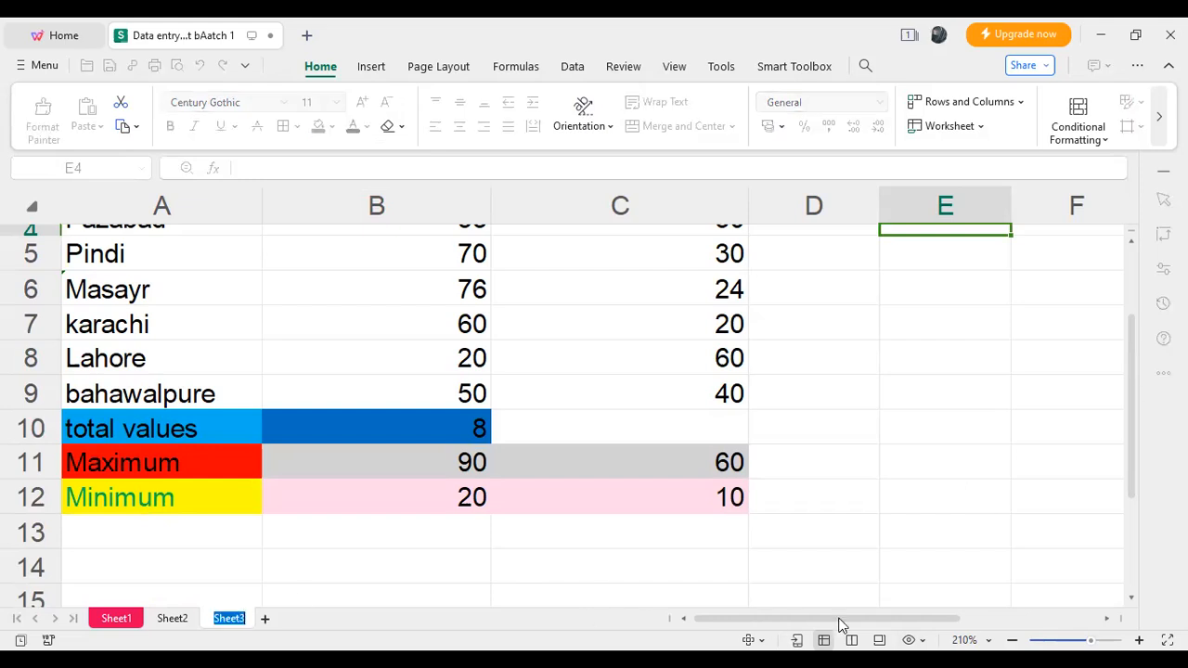
- Enter the column header "years" in cell F1, in the empty area beside the city table
{"action": "left_click_drag", "start_coordinate": [840, 623], "coordinate": [982, 618]}
{"action": "left_click_drag", "start_coordinate": [1132, 425], "coordinate": [1150, 283]}
{"action": "left_click_drag", "start_coordinate": [928, 628], "coordinate": [970, 619]}
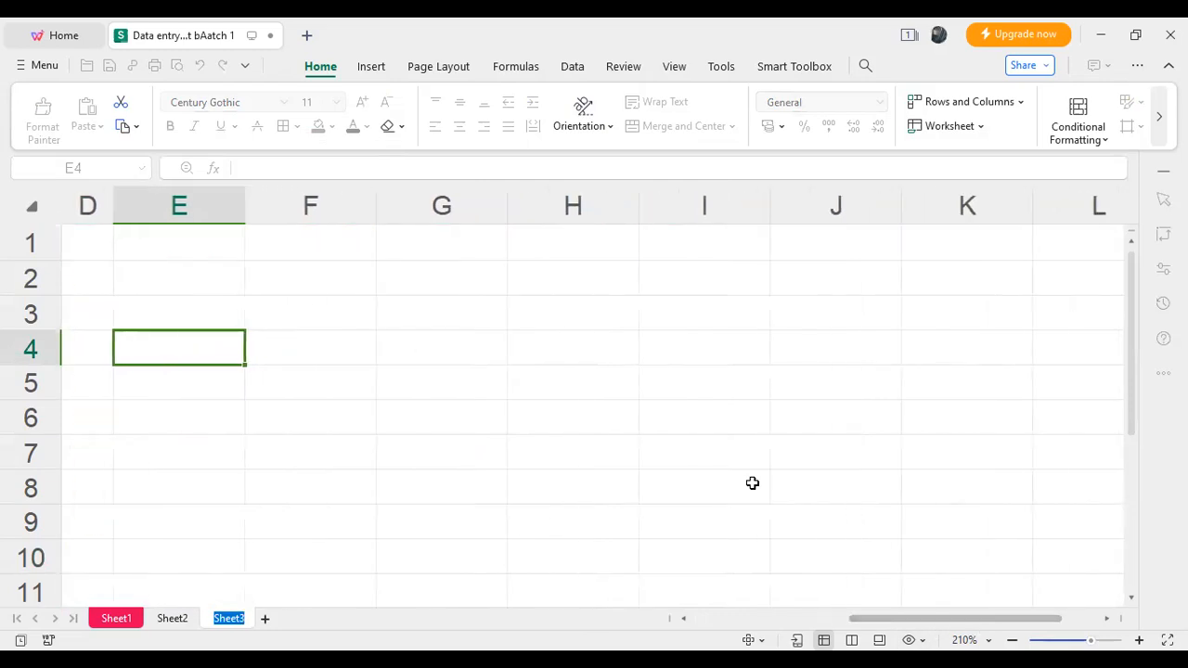
{"action": "double_click", "coordinate": [329, 237]}
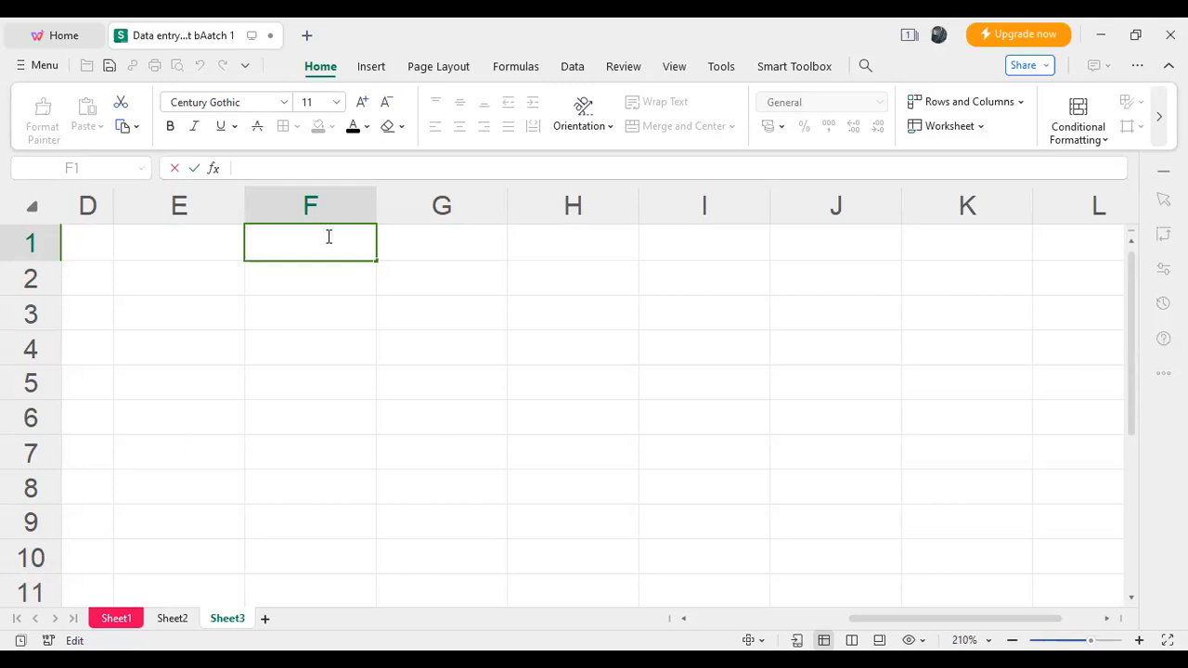
{"action": "type", "text": "years"}
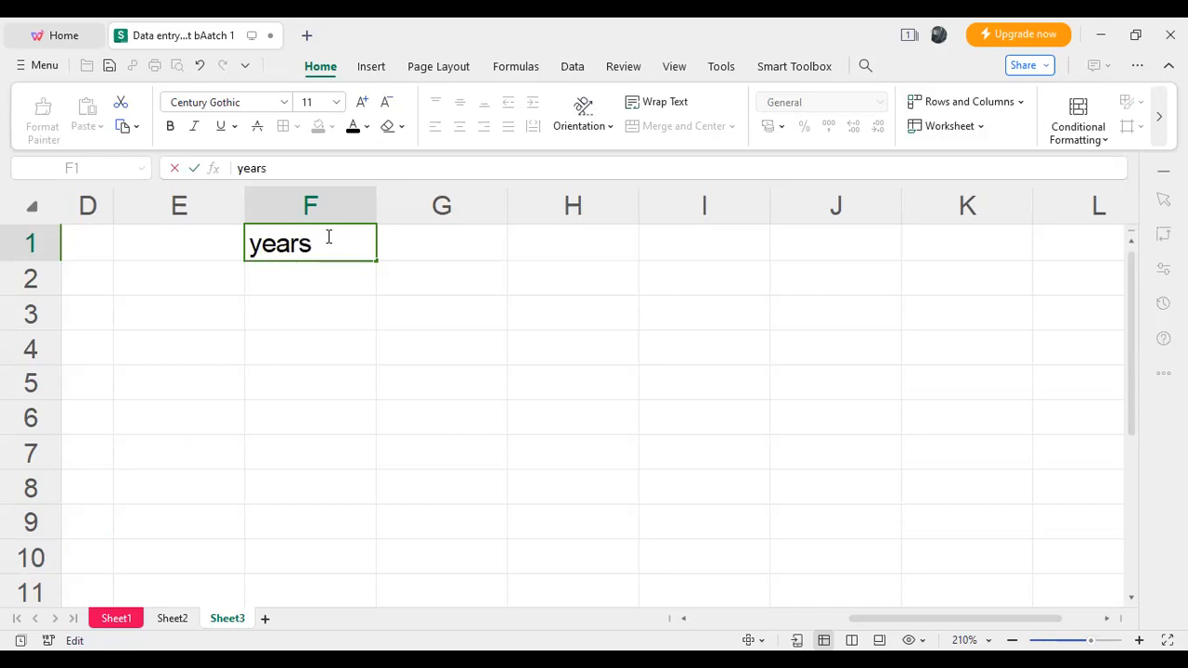
- Enter the column header "no of birth" in cell G1
{"action": "double_click", "coordinate": [445, 238]}
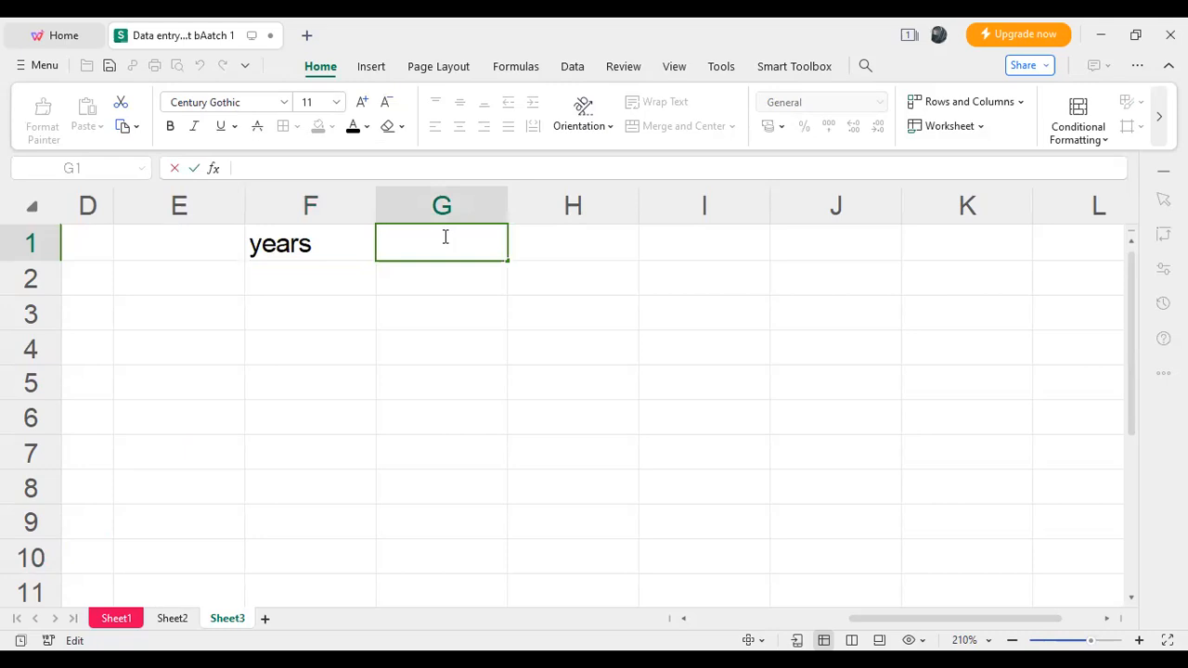
{"action": "type", "text": "v"}
{"action": "key", "text": "BackSpace"}
{"action": "type", "text": "n"}
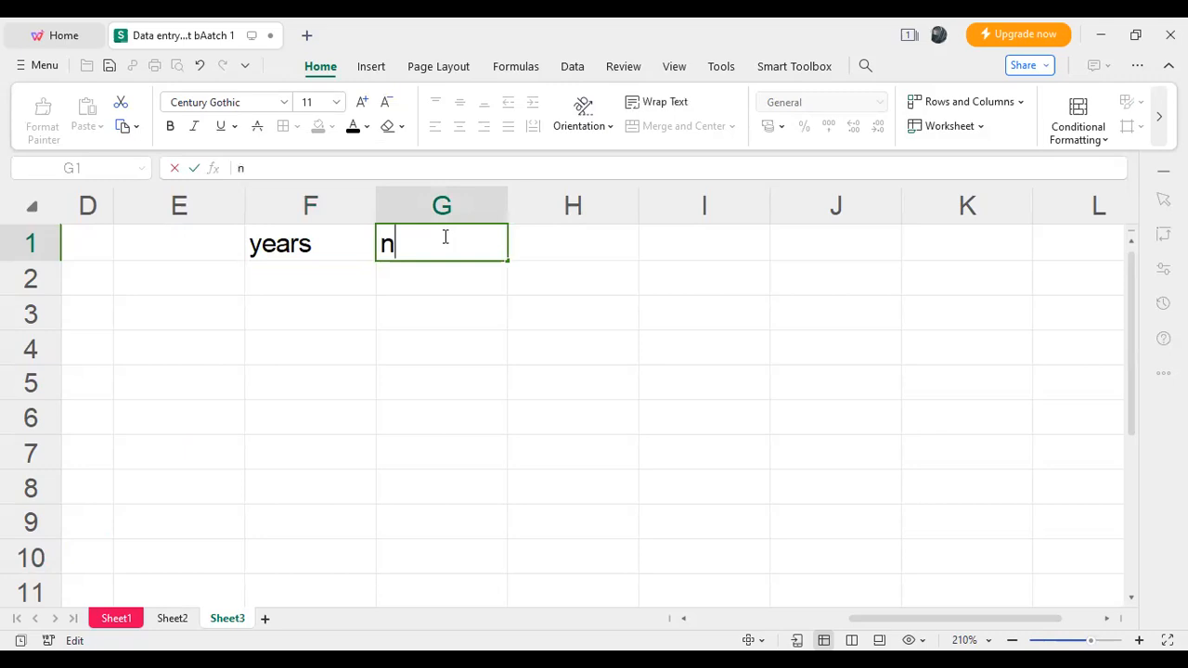
{"action": "type", "text": "o of birth"}
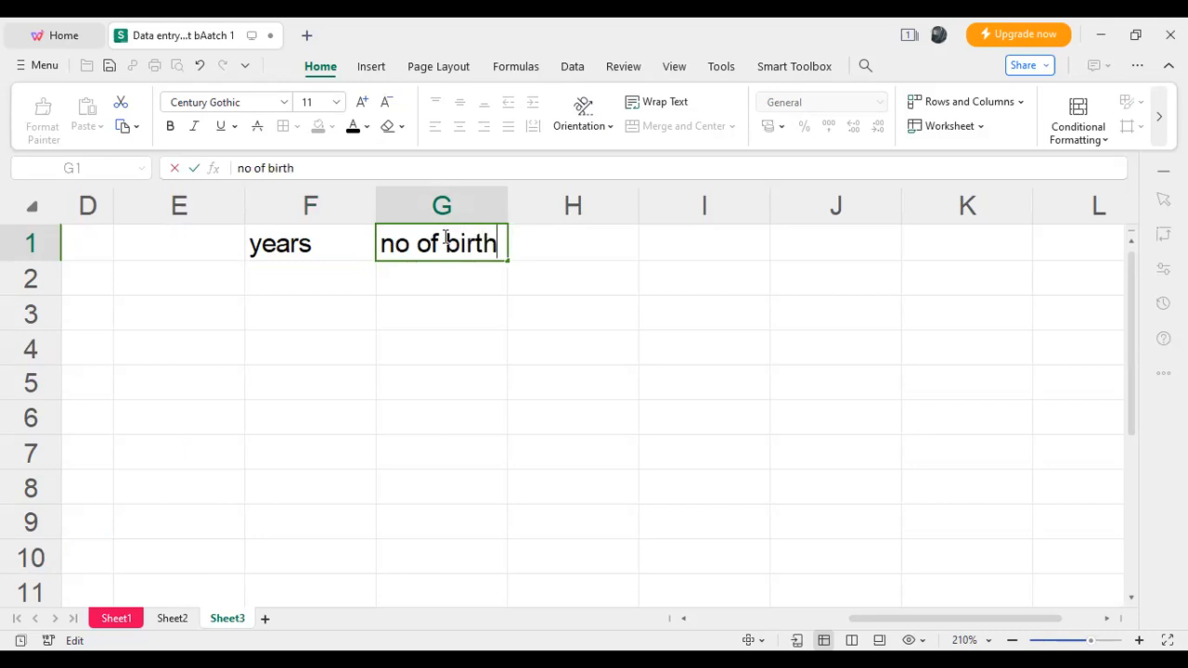
{"action": "left_click", "coordinate": [519, 263]}
{"action": "left_click", "coordinate": [458, 268]}
- Apply a light green standard fill to the "years" header in cell F1
{"action": "left_click", "coordinate": [299, 241]}
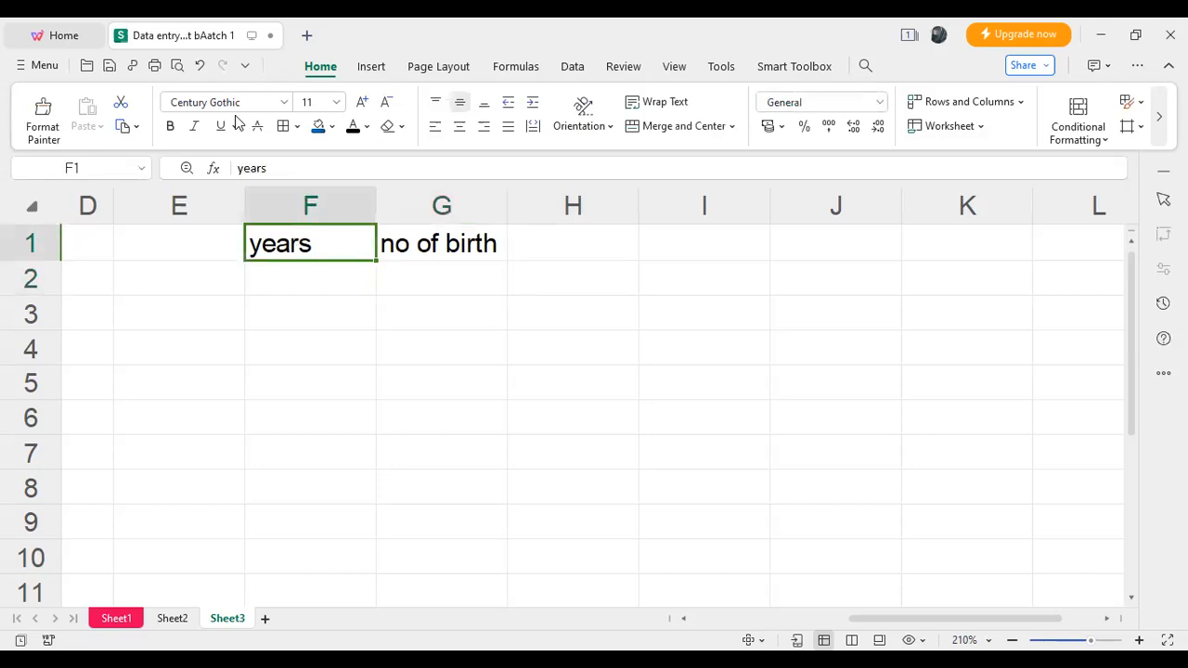
{"action": "left_click", "coordinate": [332, 127]}
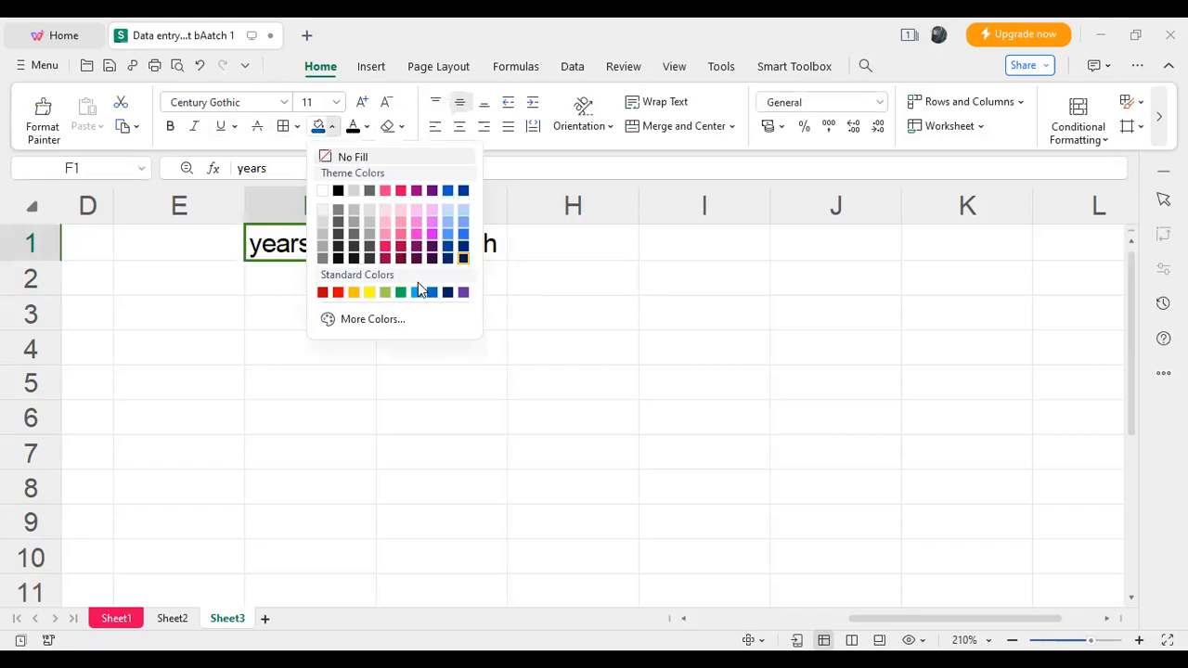
{"action": "left_click", "coordinate": [386, 291]}
{"action": "key", "text": "Right"}
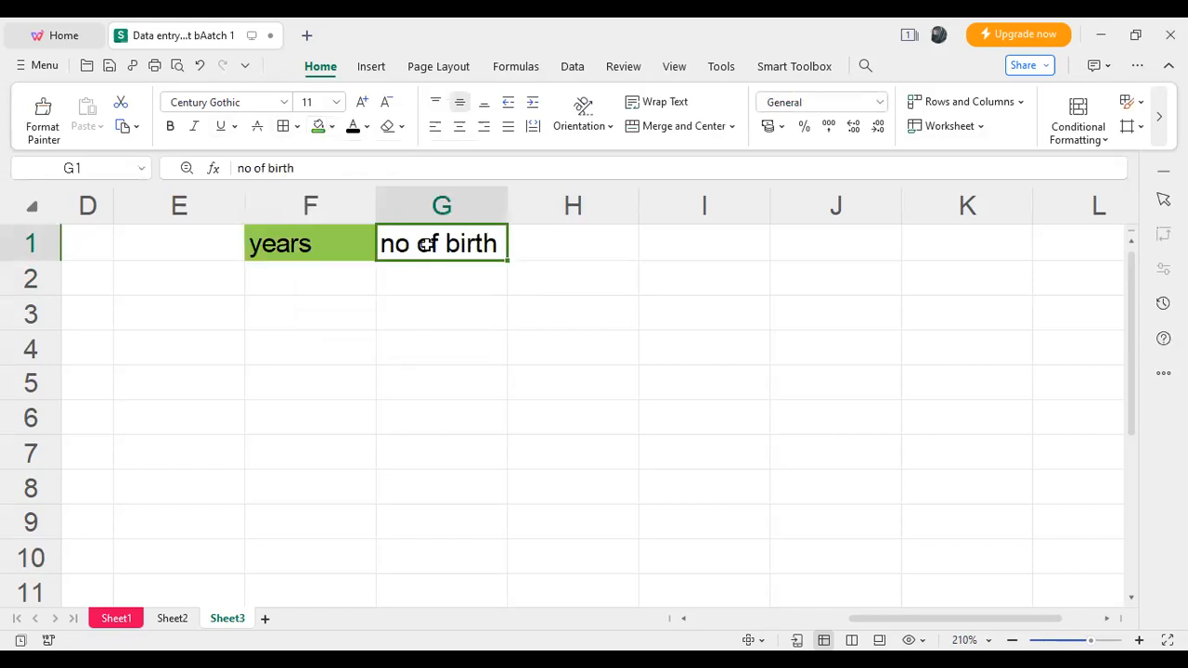
- Apply a light blue theme fill to the "no of birth" header in cell G1
{"action": "left_click", "coordinate": [333, 127]}
{"action": "left_click", "coordinate": [462, 225]}
- Enter the years 2000, 2003, 2000, 2001 and 2000 down cells F2 to F6 under the "years" header
{"action": "double_click", "coordinate": [336, 288]}
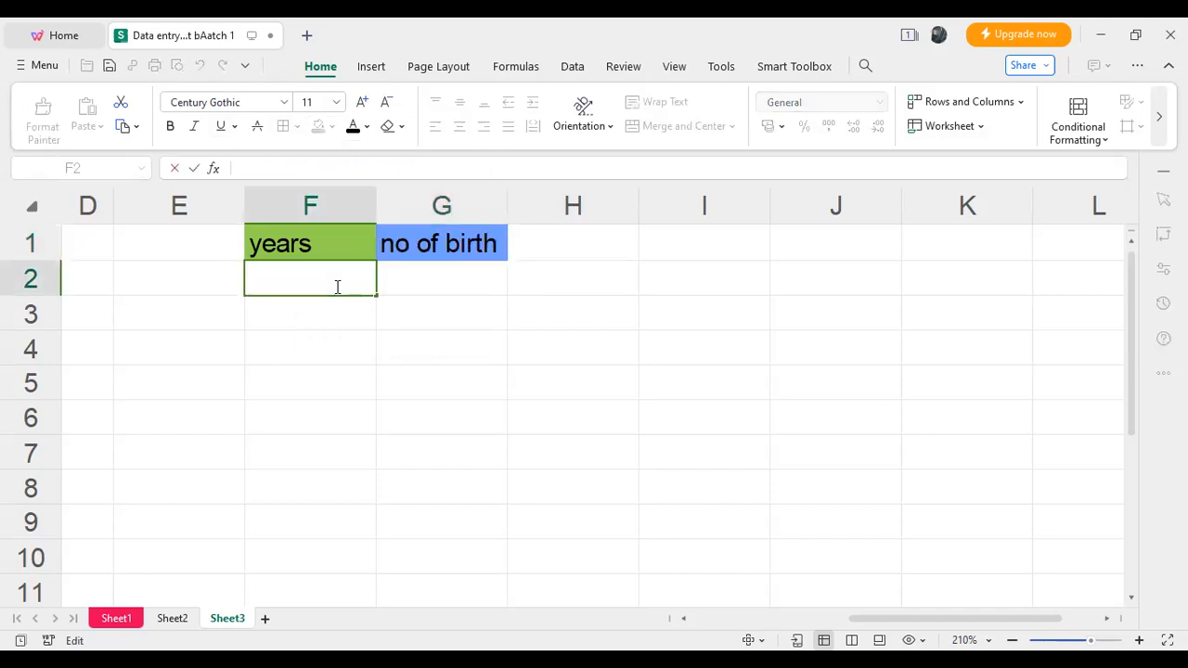
{"action": "type", "text": "2000"}
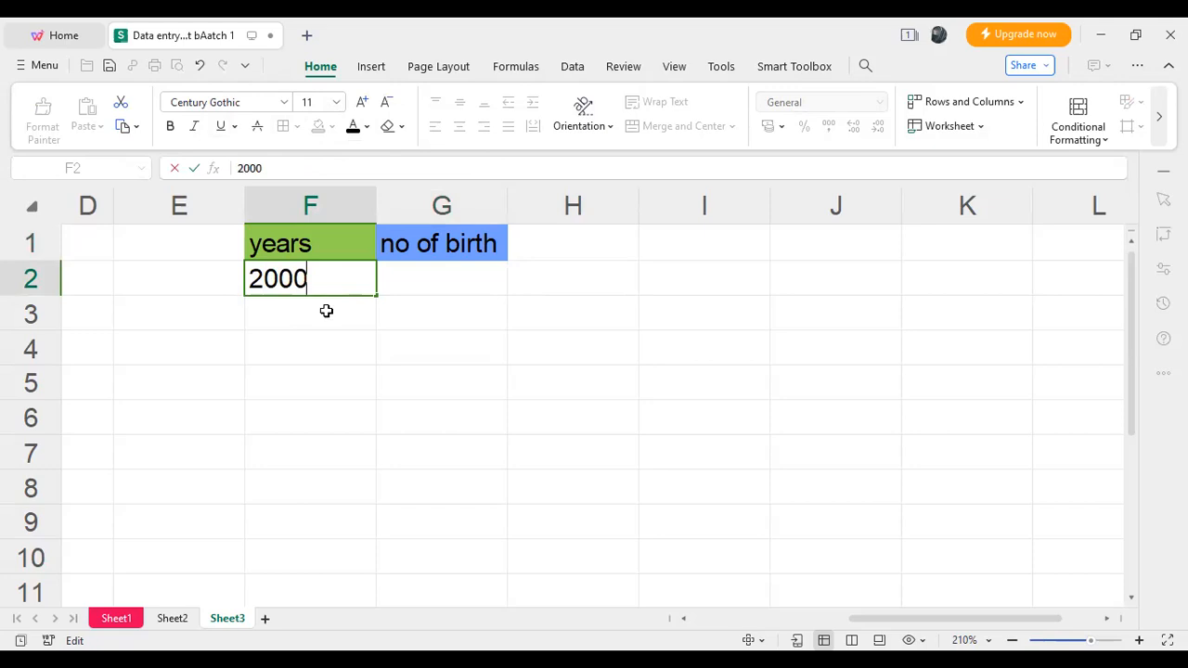
{"action": "key", "text": "Return"}
{"action": "type", "text": "2003"}
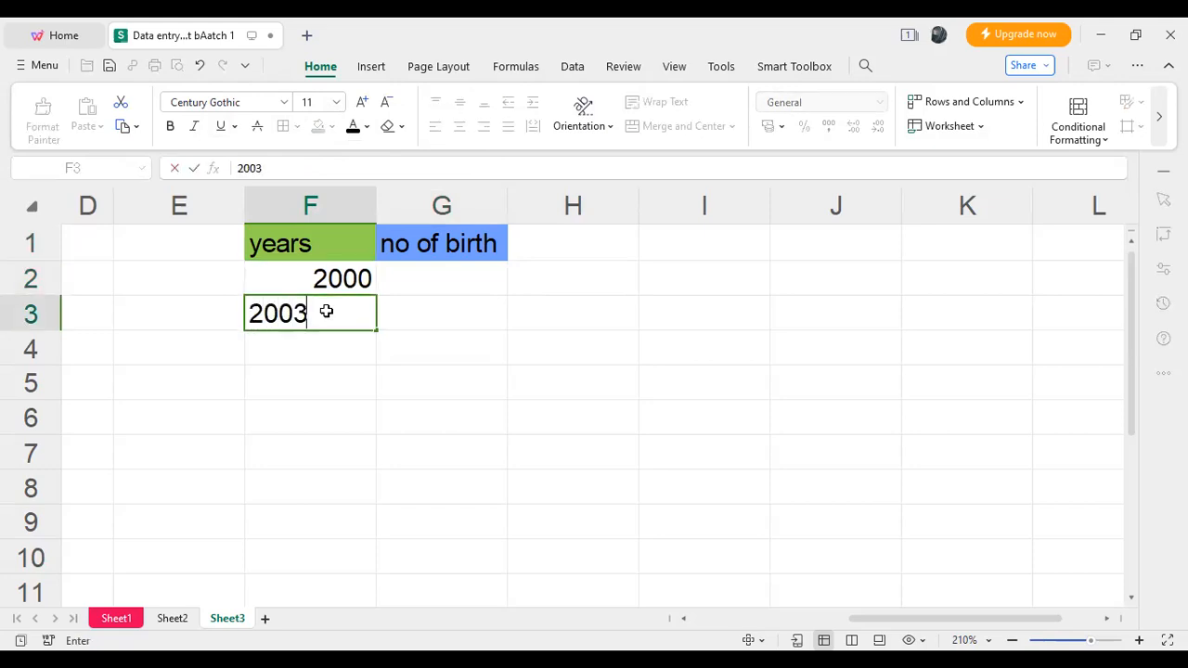
{"action": "left_click", "coordinate": [323, 342]}
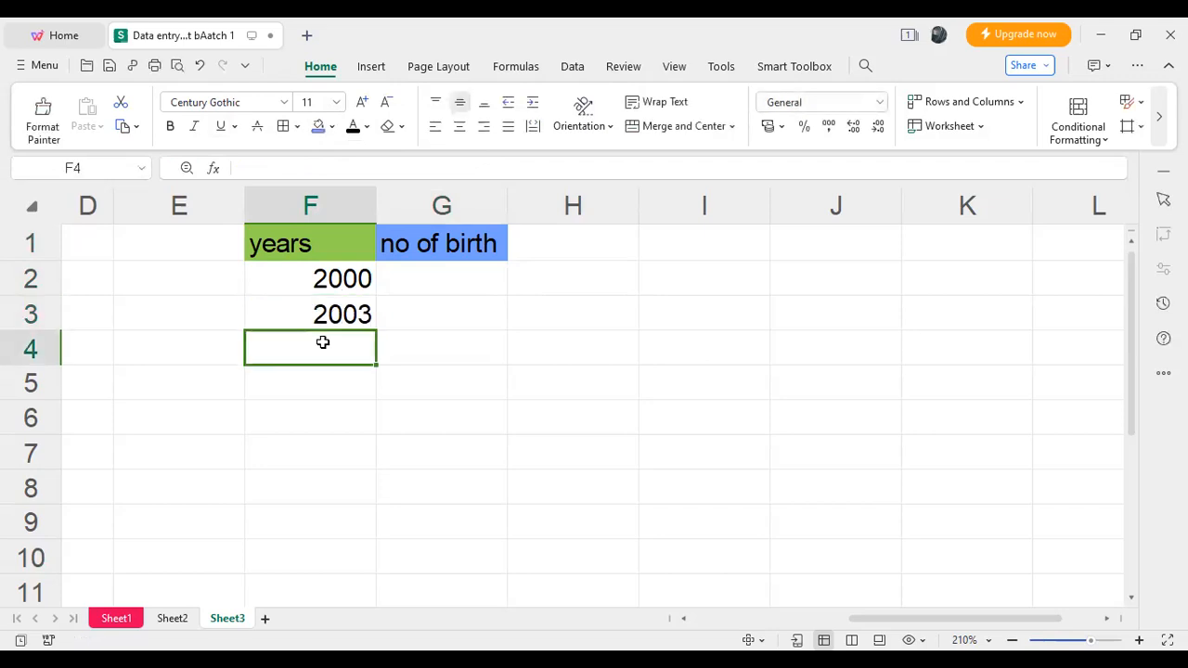
{"action": "type", "text": "2000"}
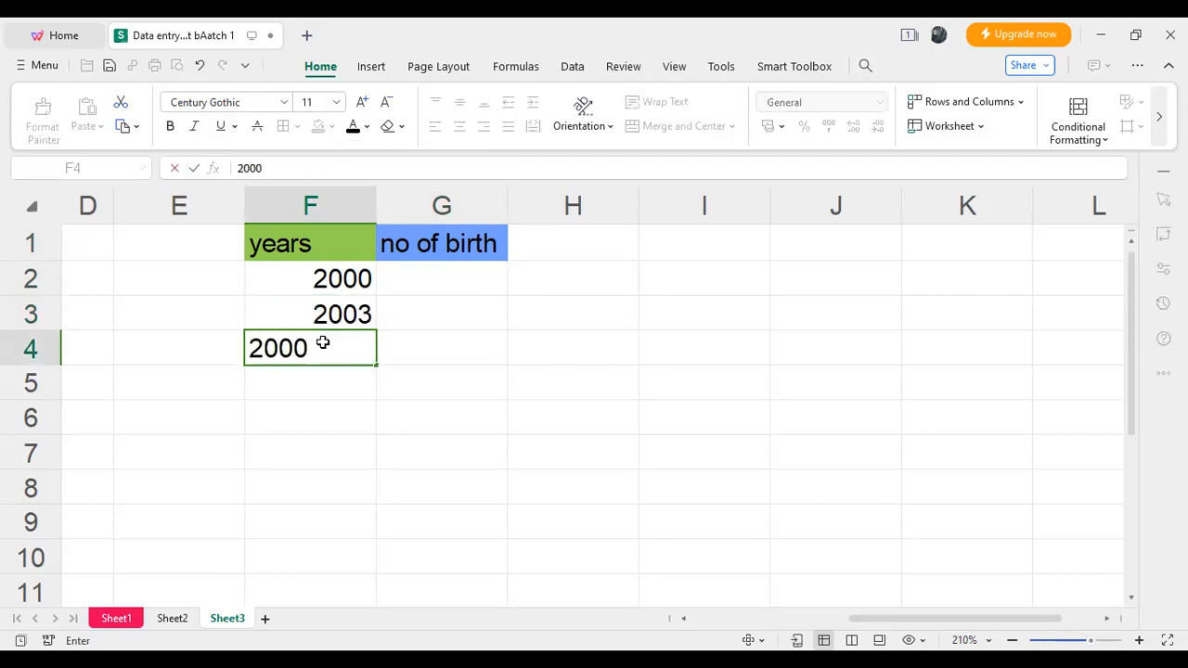
{"action": "left_click", "coordinate": [320, 389]}
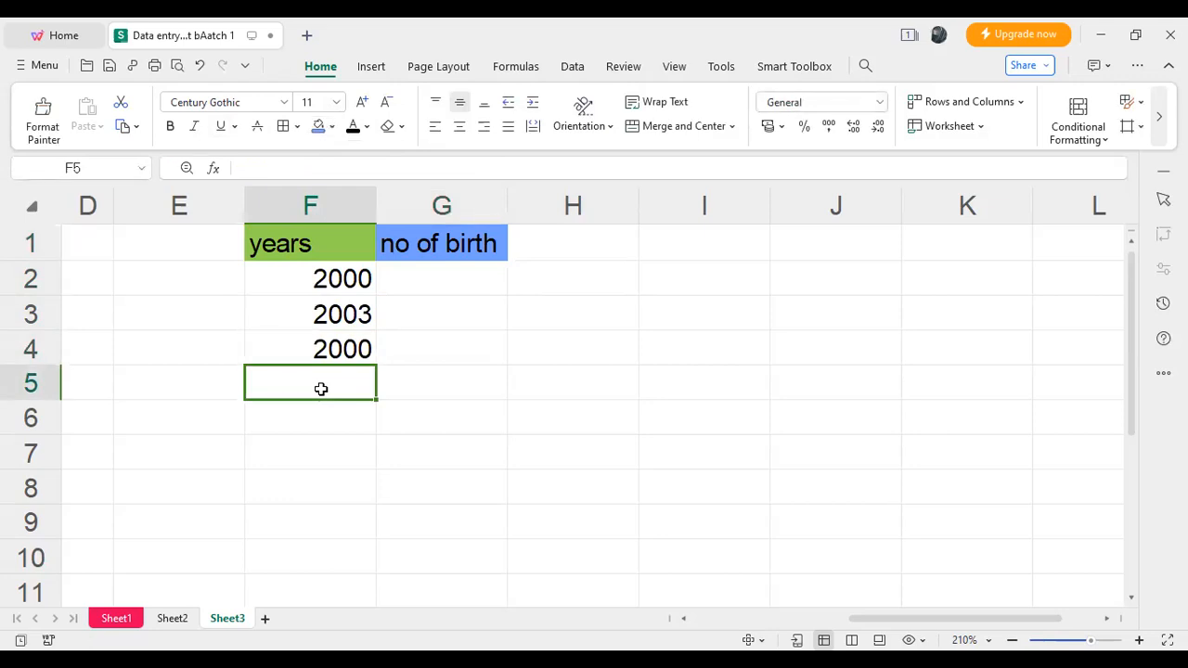
{"action": "type", "text": "2001"}
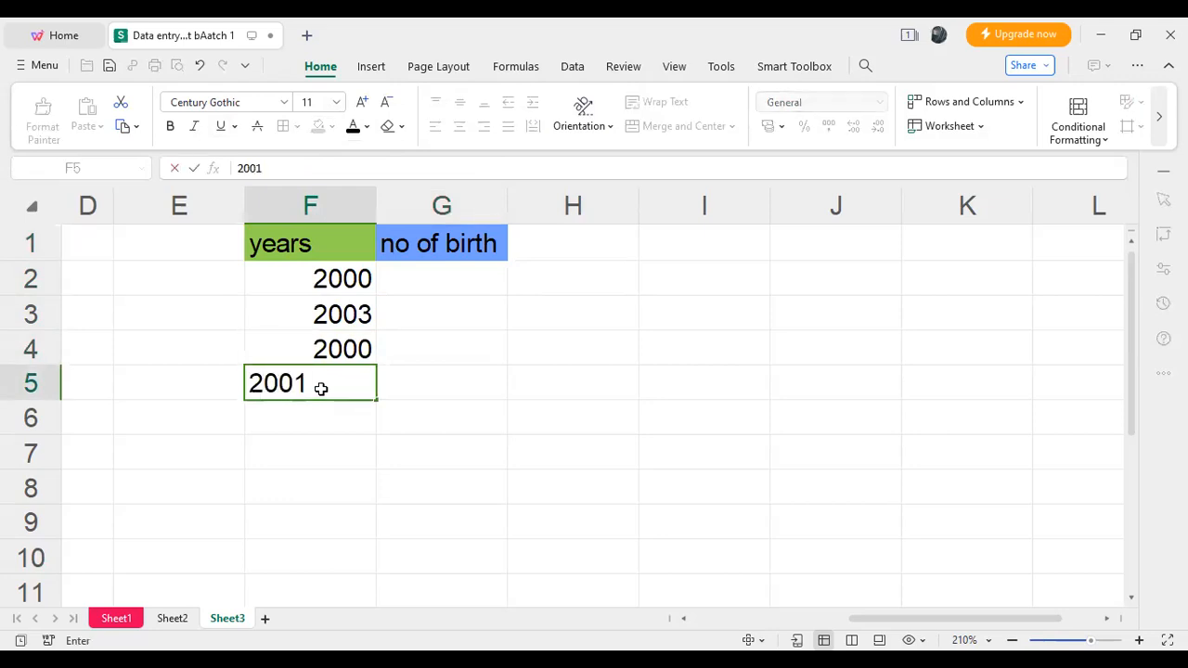
{"action": "left_click", "coordinate": [320, 409]}
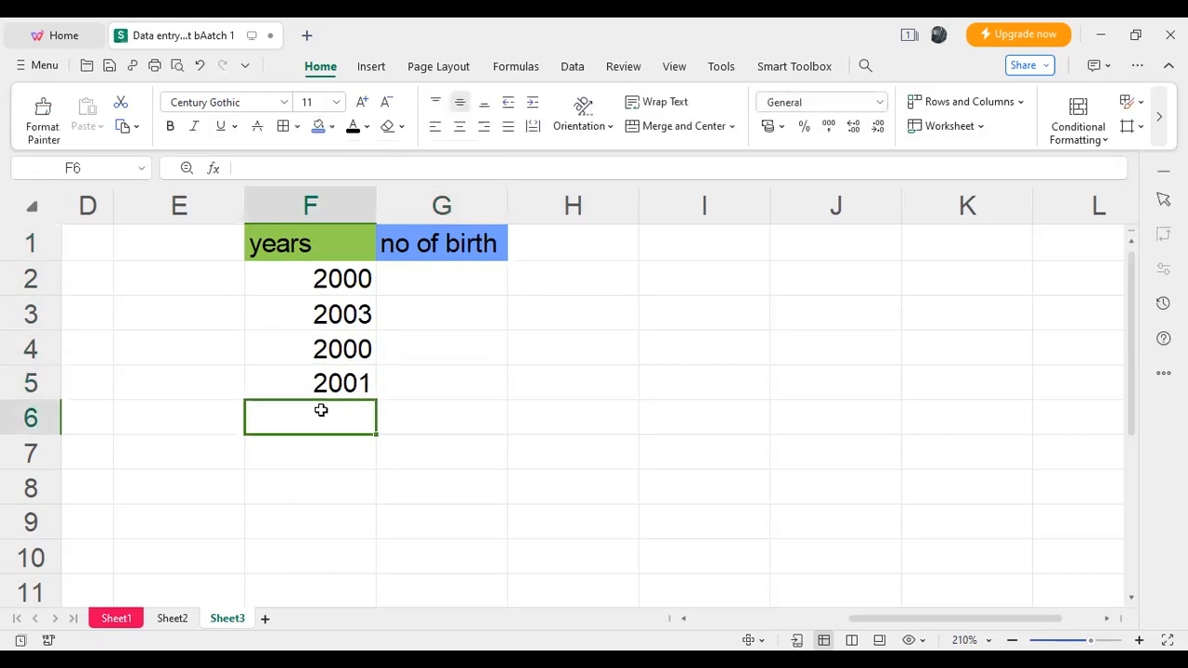
{"action": "type", "text": "200"}
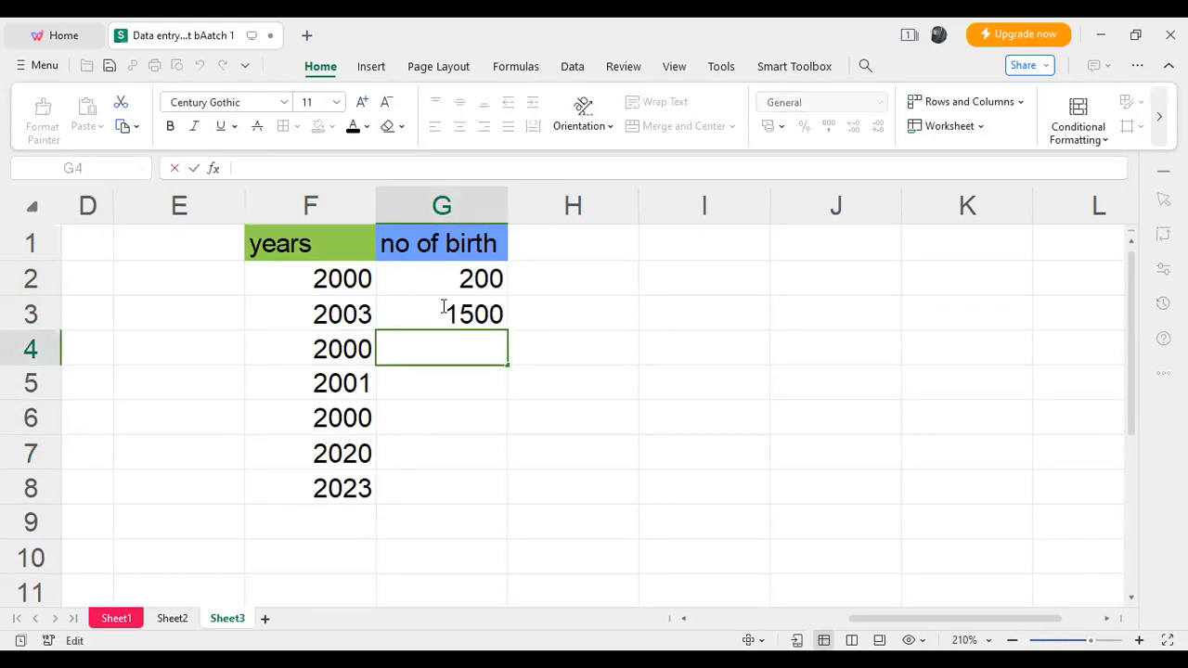
- Enter the birth numbers 3000, 500, 200, 400 and 100 down cells G4 to G8
{"action": "type", "text": "3000"}
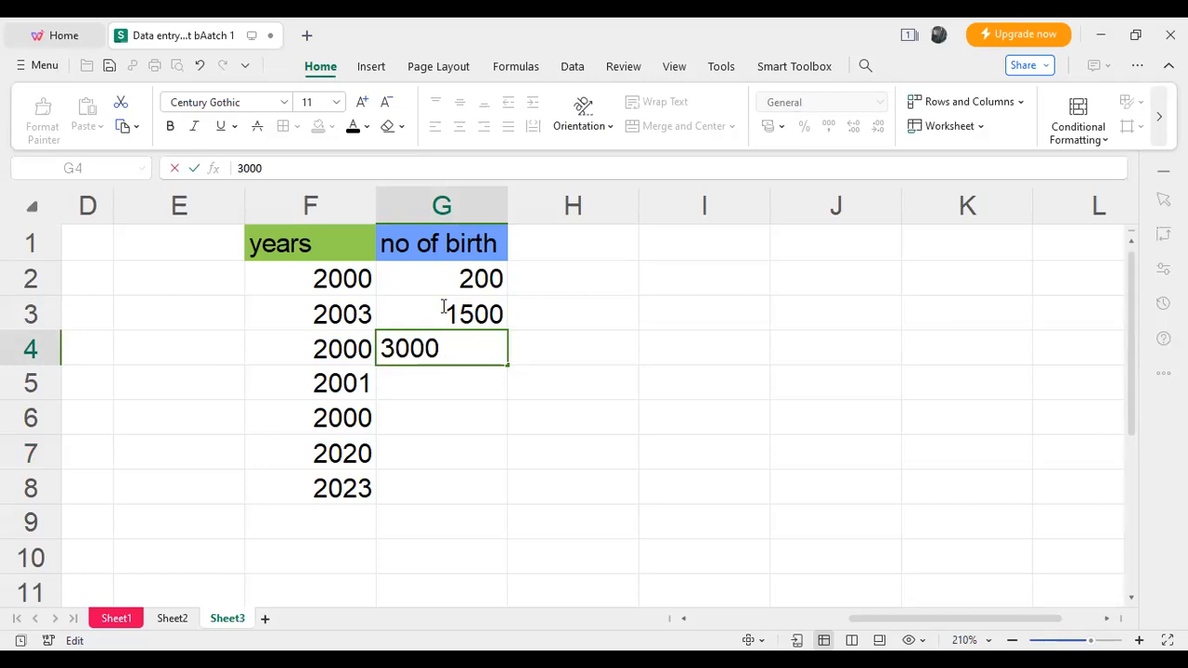
{"action": "key", "text": "Return"}
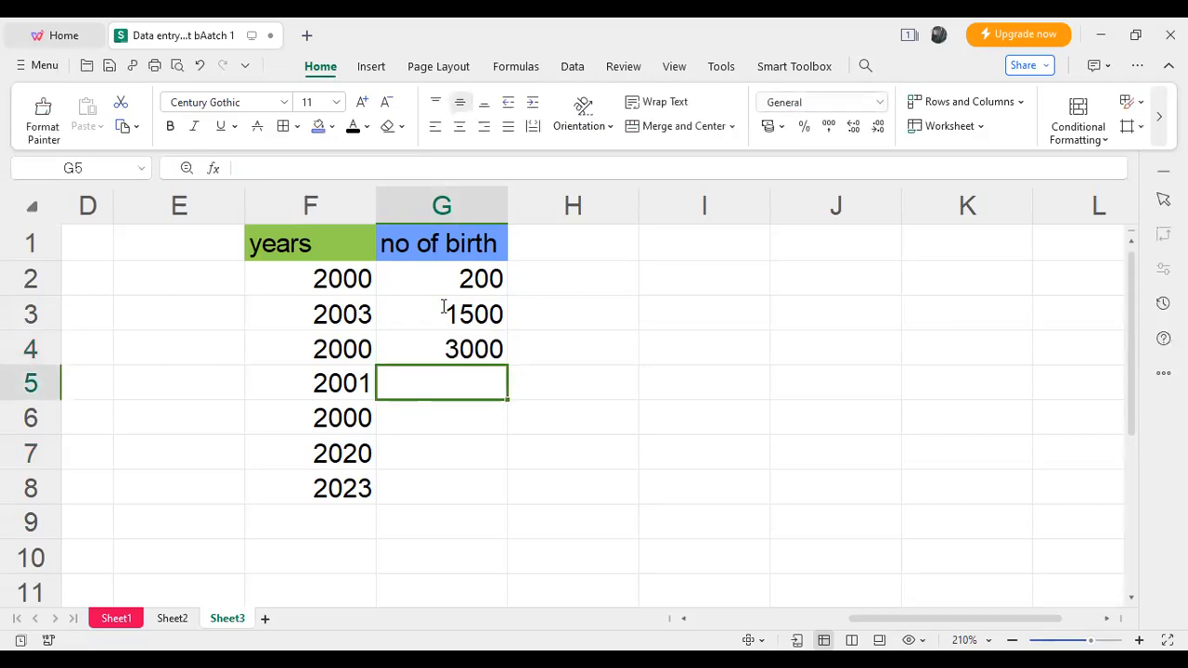
{"action": "type", "text": "500"}
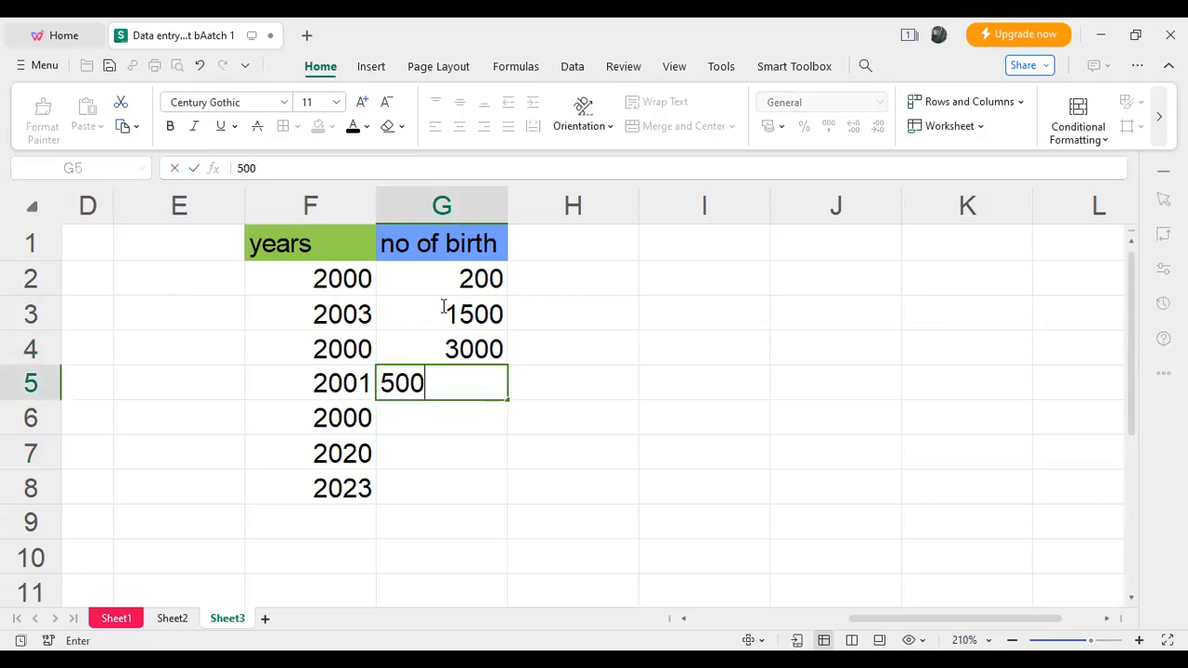
{"action": "key", "text": "Return"}
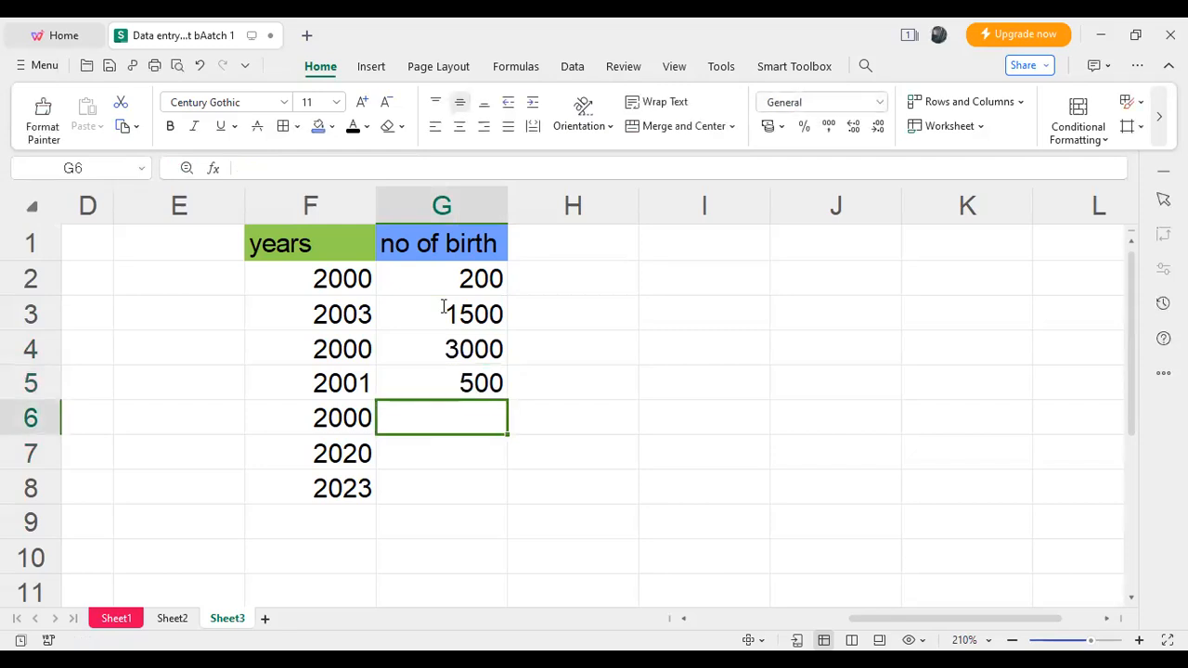
{"action": "type", "text": "200"}
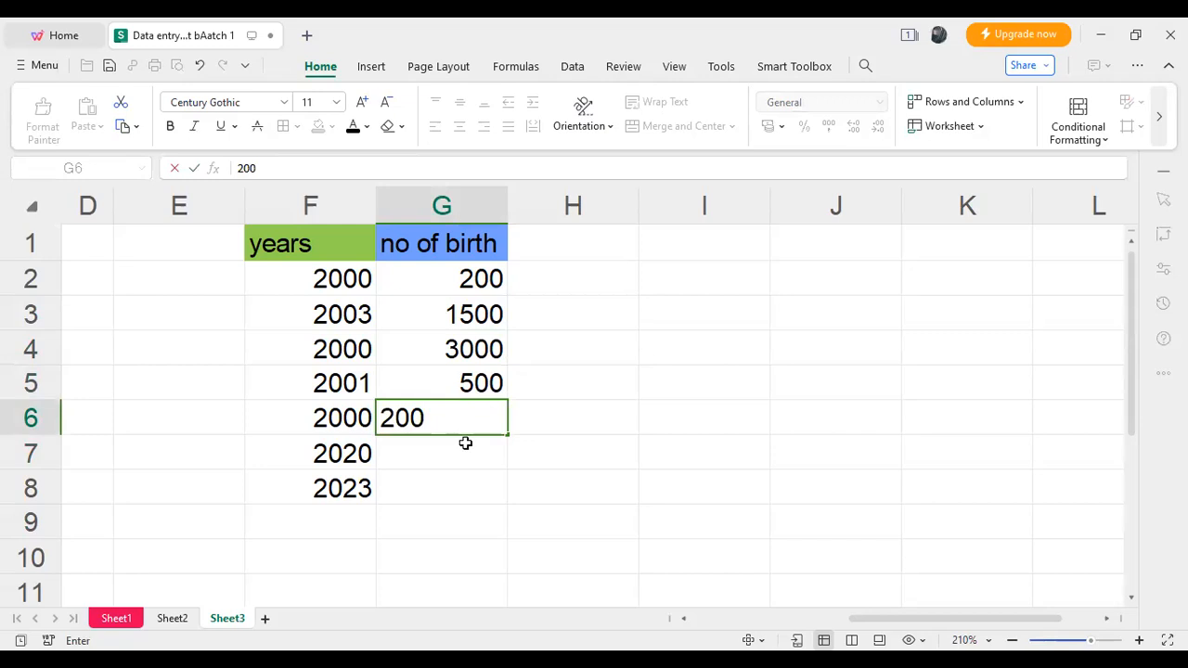
{"action": "key", "text": "Return"}
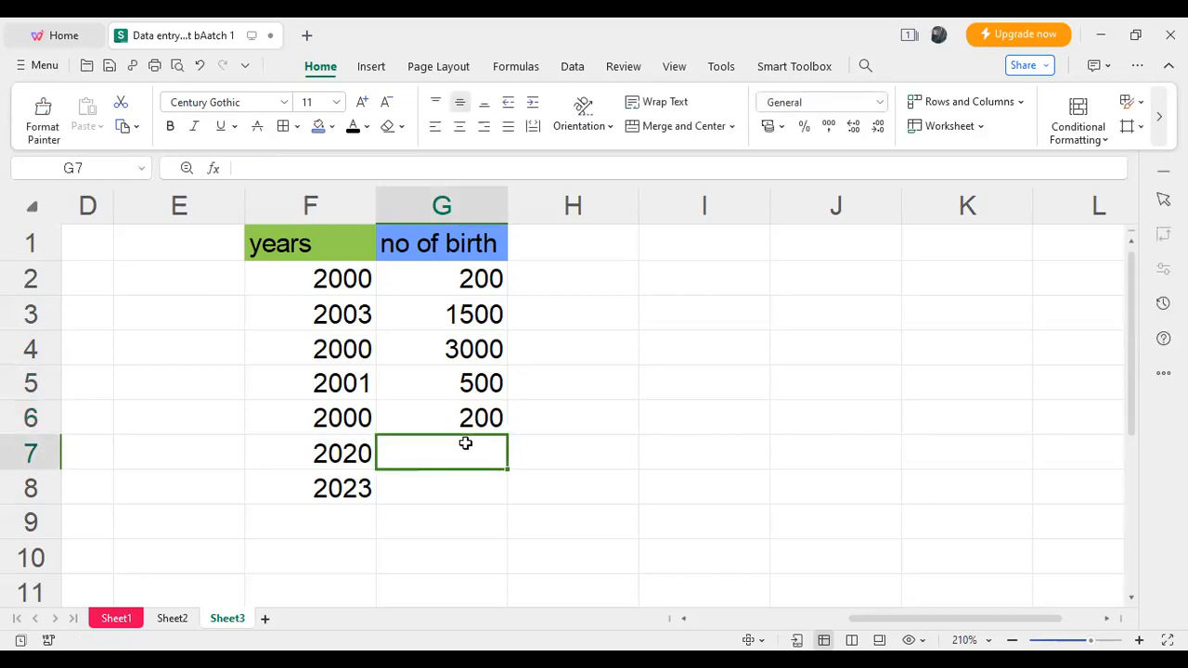
{"action": "type", "text": "400"}
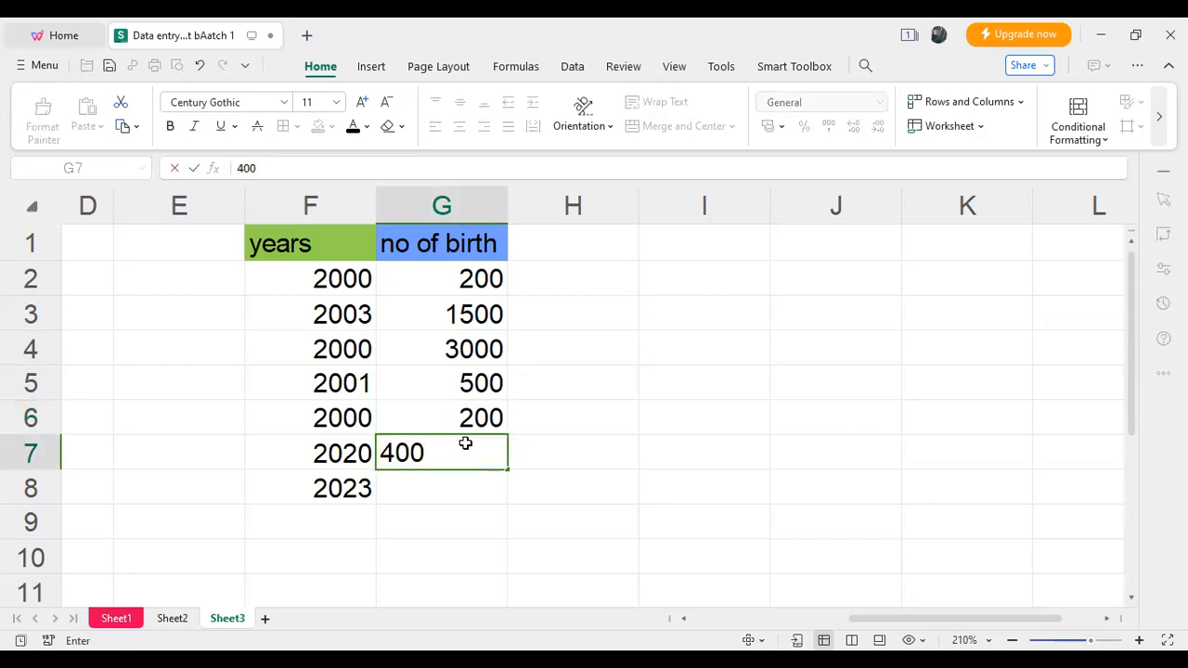
{"action": "key", "text": "Return"}
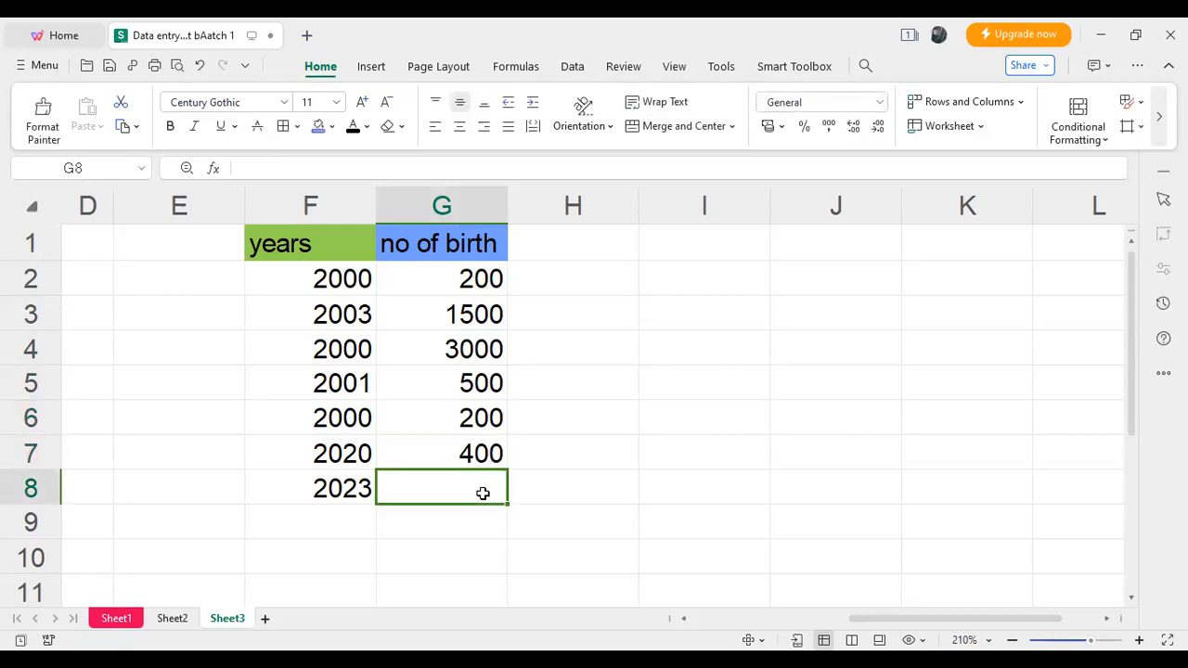
{"action": "type", "text": "100"}
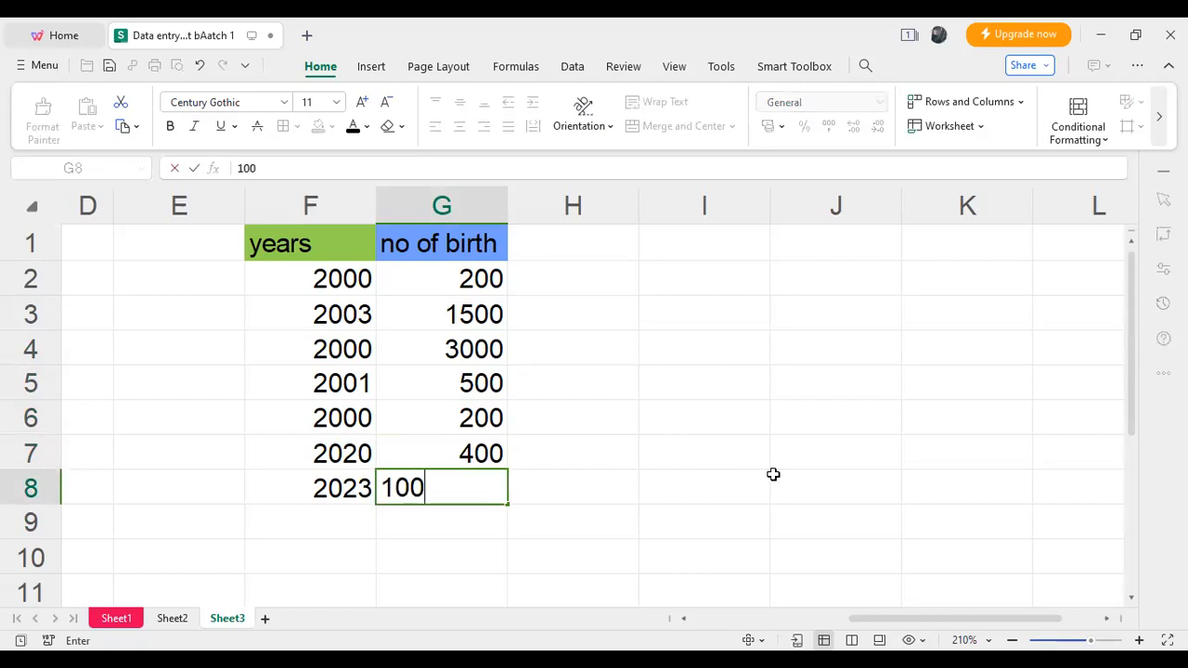
{"action": "left_click", "coordinate": [773, 474]}
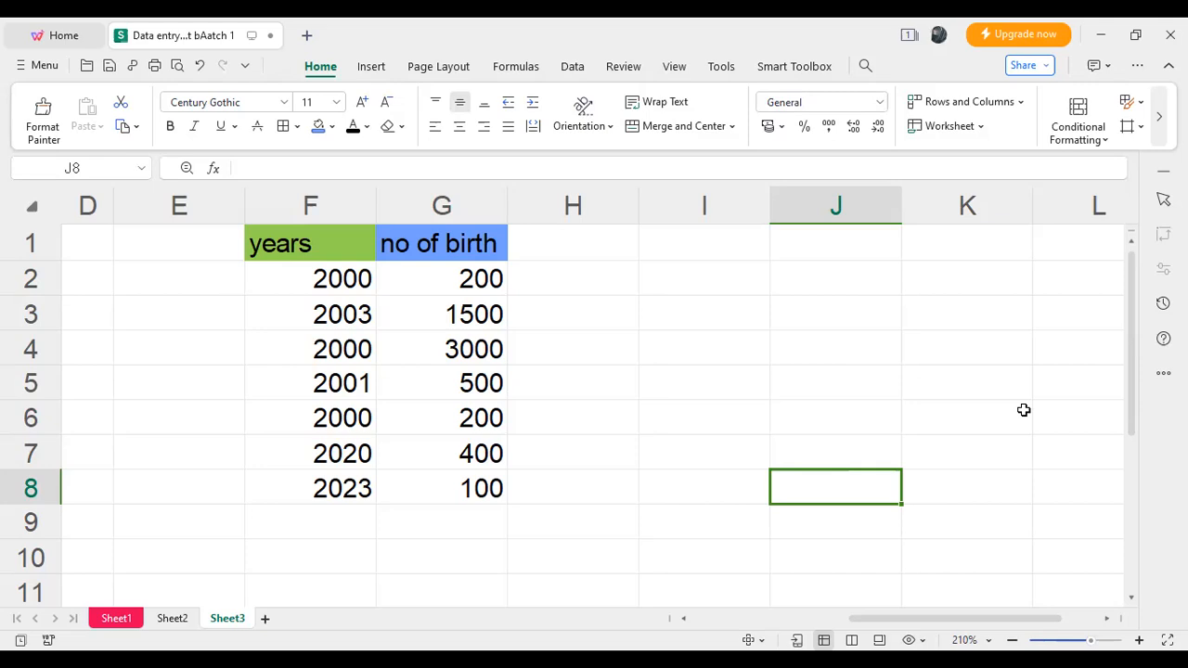
- Enter the column header "criteria" in cell H1, beside the "no of birth" header
{"action": "left_click_drag", "start_coordinate": [1130, 398], "coordinate": [1130, 392]}
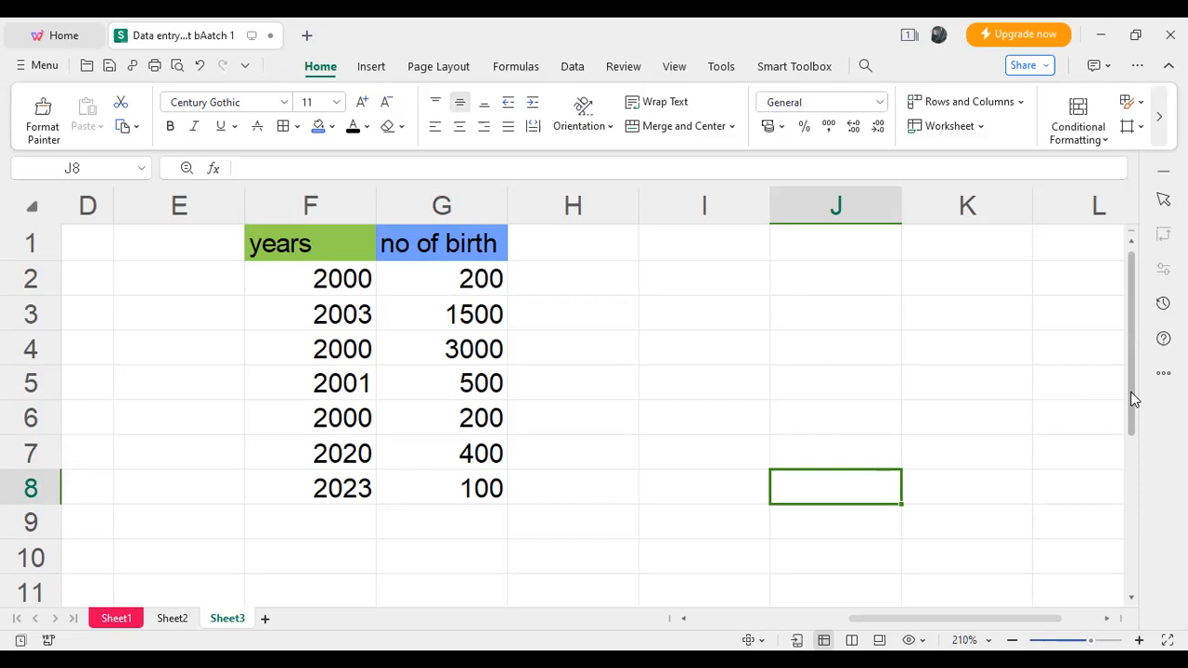
{"action": "left_click", "coordinate": [615, 242]}
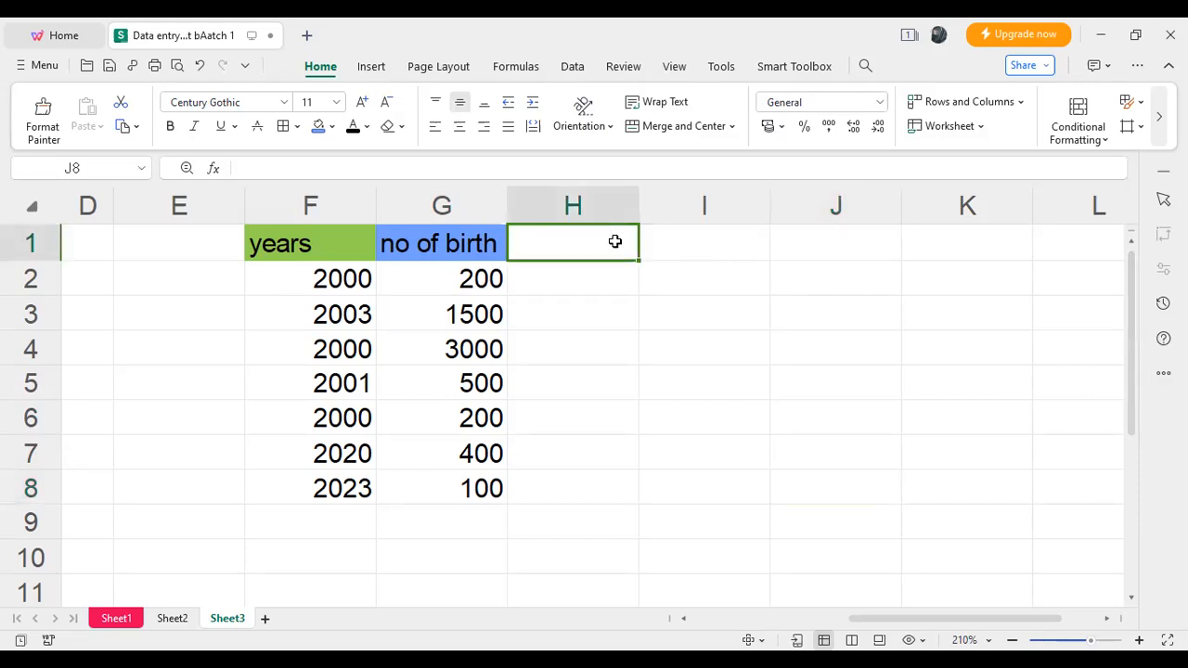
{"action": "double_click", "coordinate": [614, 241]}
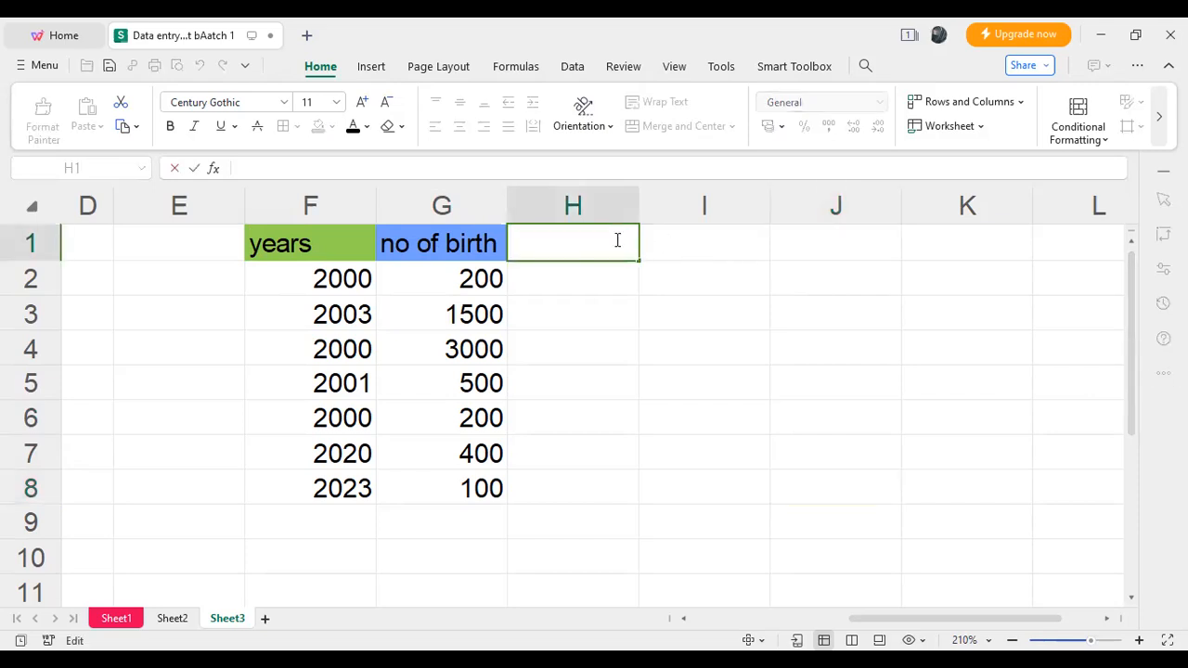
{"action": "type", "text": "crite"}
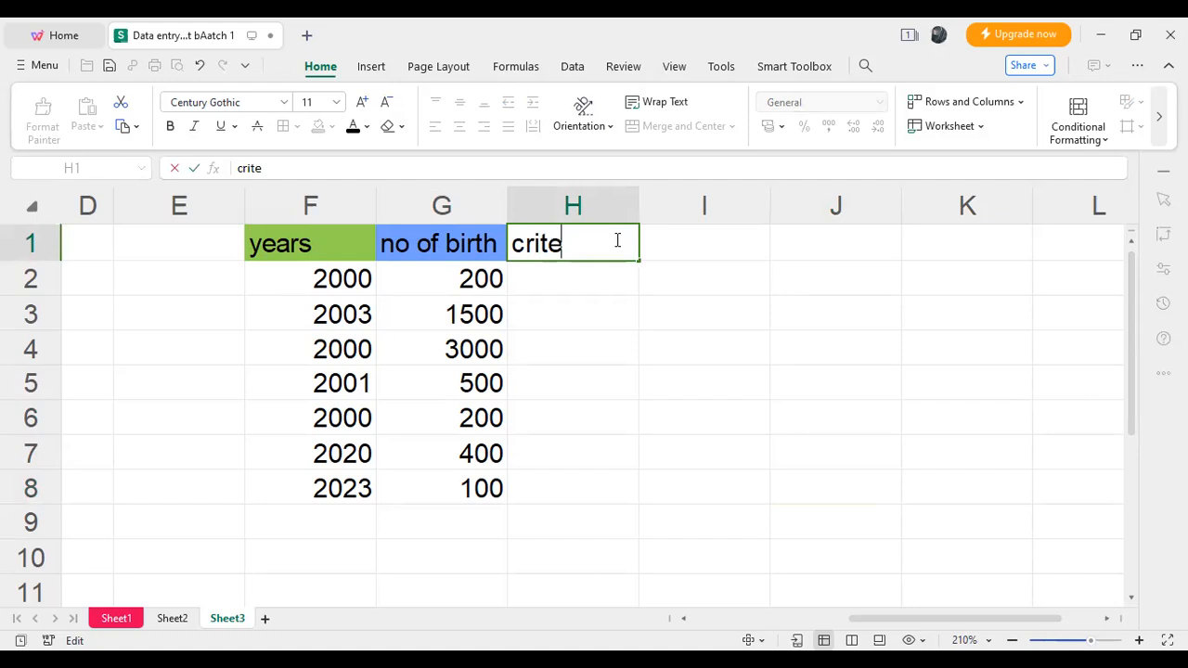
{"action": "type", "text": "ria"}
{"action": "left_click", "coordinate": [702, 312]}
- Apply a light pink theme fill to the "criteria" header in cell H1
{"action": "left_click", "coordinate": [581, 208]}
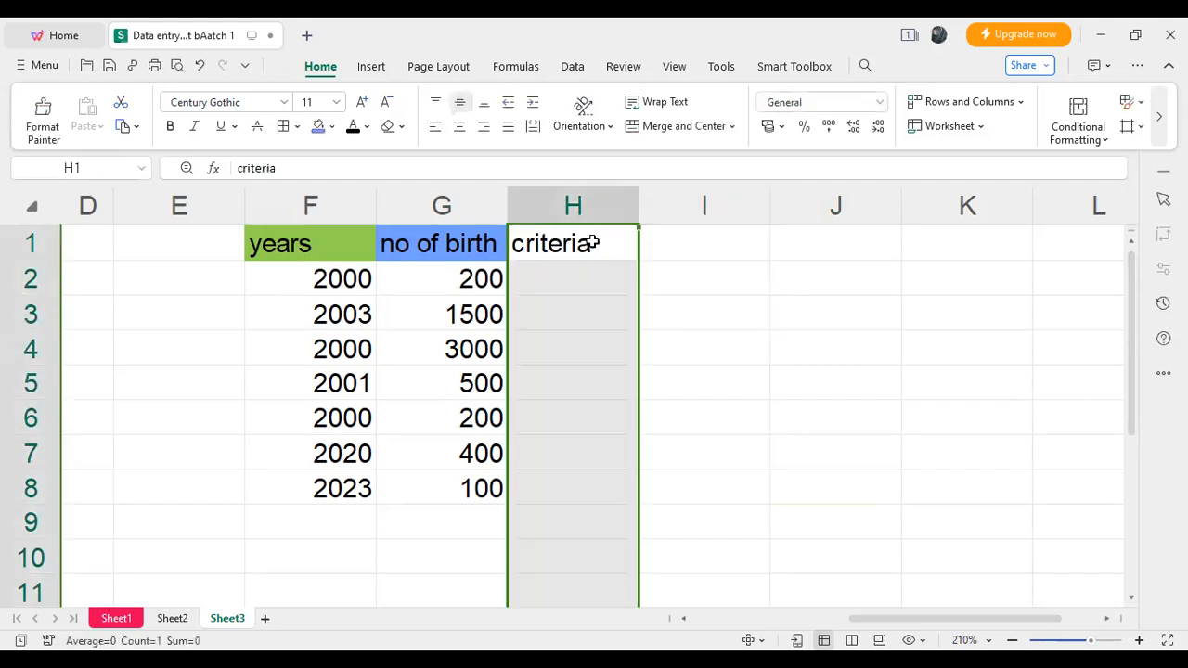
{"action": "left_click", "coordinate": [586, 242]}
{"action": "left_click", "coordinate": [332, 127]}
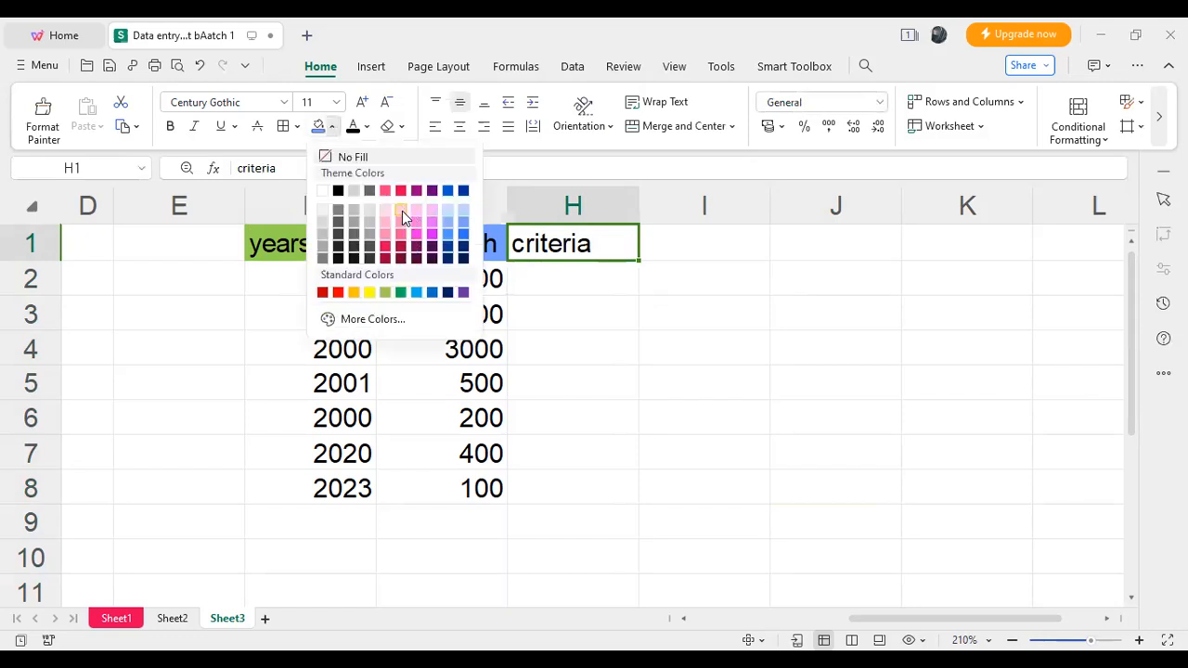
{"action": "left_click", "coordinate": [402, 212]}
{"action": "key", "text": "Right"}
{"action": "key", "text": "Down"}
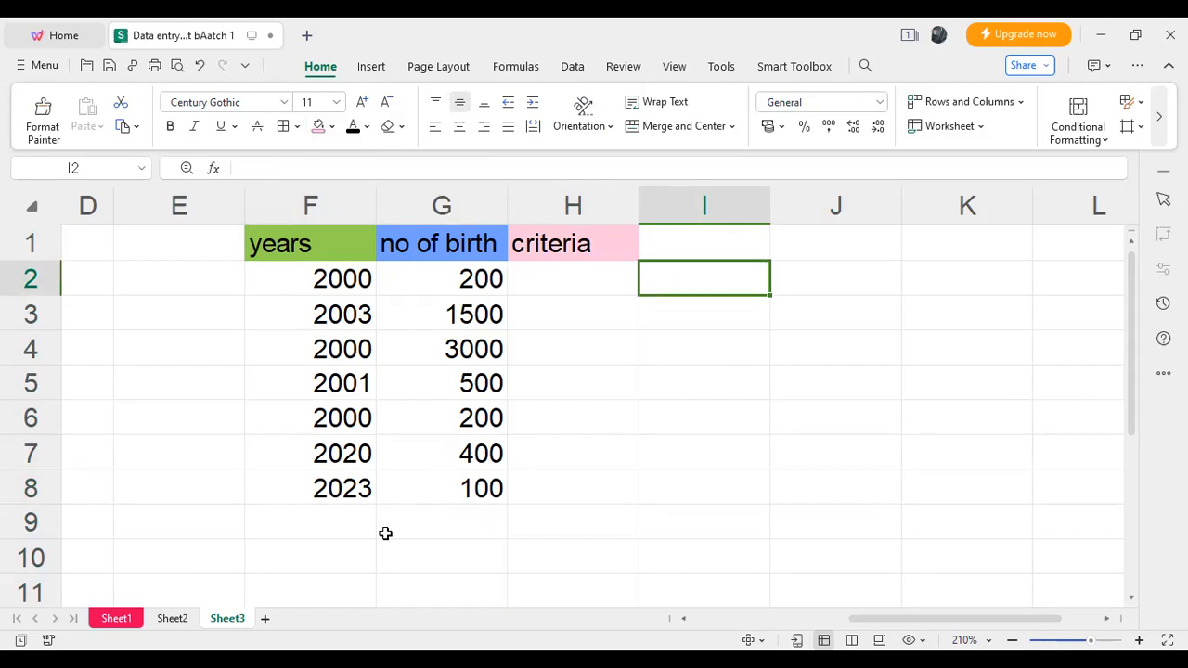
- Enter the label "total" in cell F9, directly below the last year
{"action": "left_click", "coordinate": [353, 524]}
{"action": "double_click", "coordinate": [357, 522]}
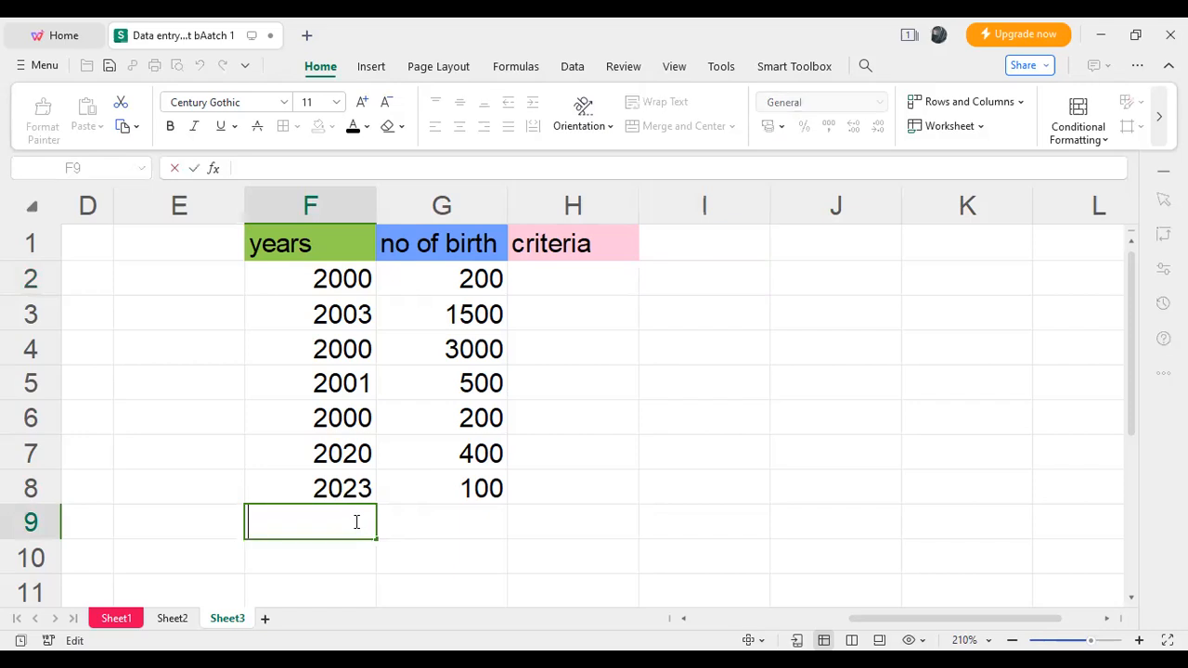
{"action": "type", "text": "total"}
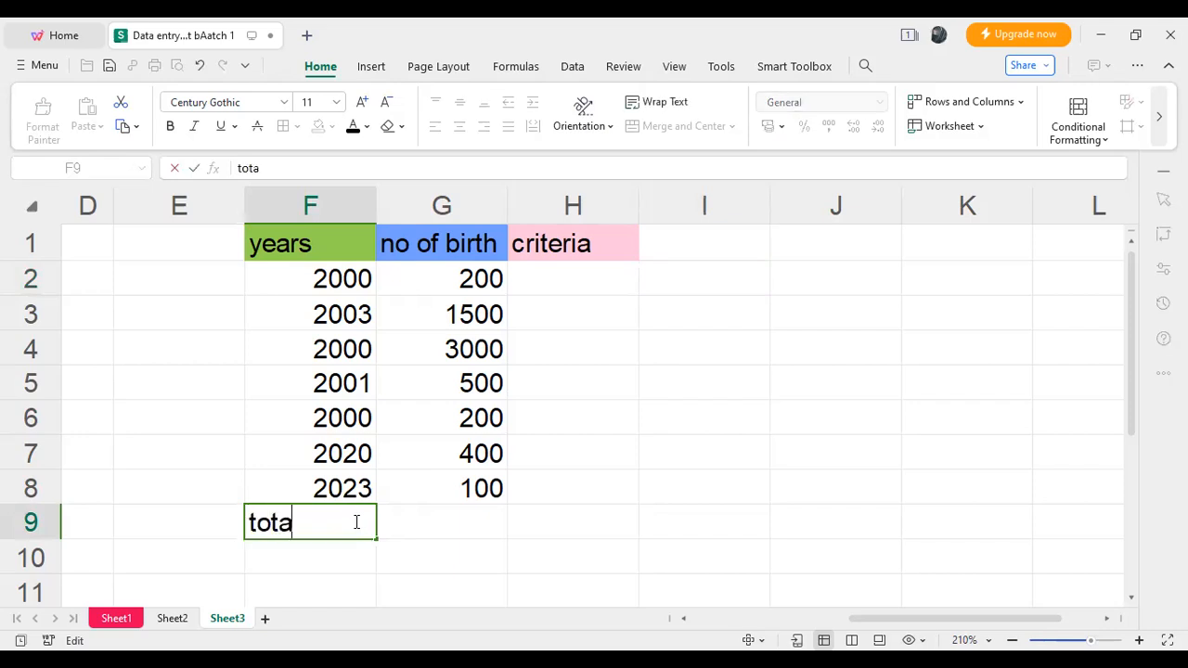
{"action": "left_click", "coordinate": [401, 543]}
- Try the standard green fill on the "total" cell F9 and settle on the standard light blue fill
{"action": "left_click", "coordinate": [305, 522]}
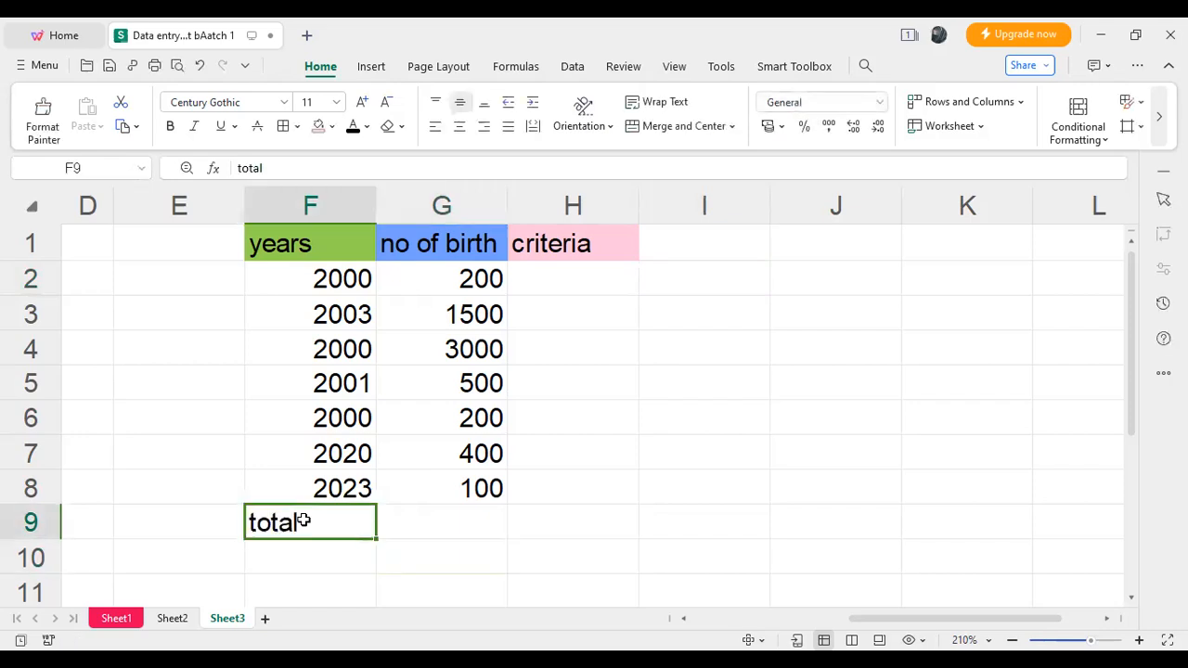
{"action": "left_click", "coordinate": [332, 127]}
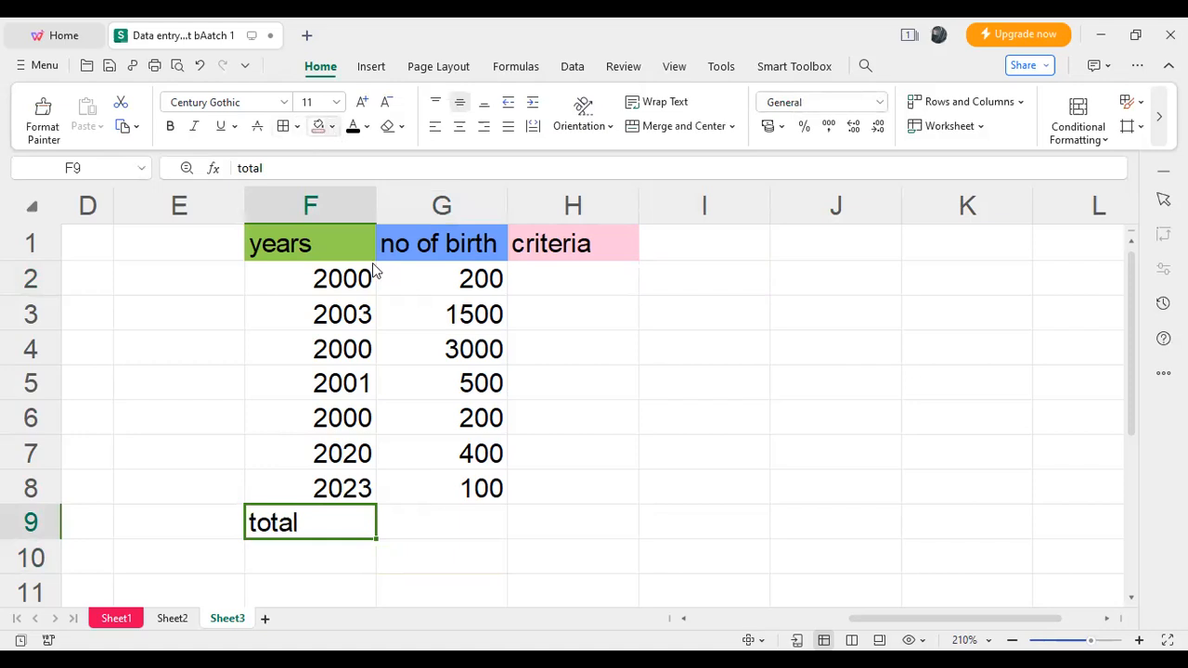
{"action": "left_click", "coordinate": [400, 293]}
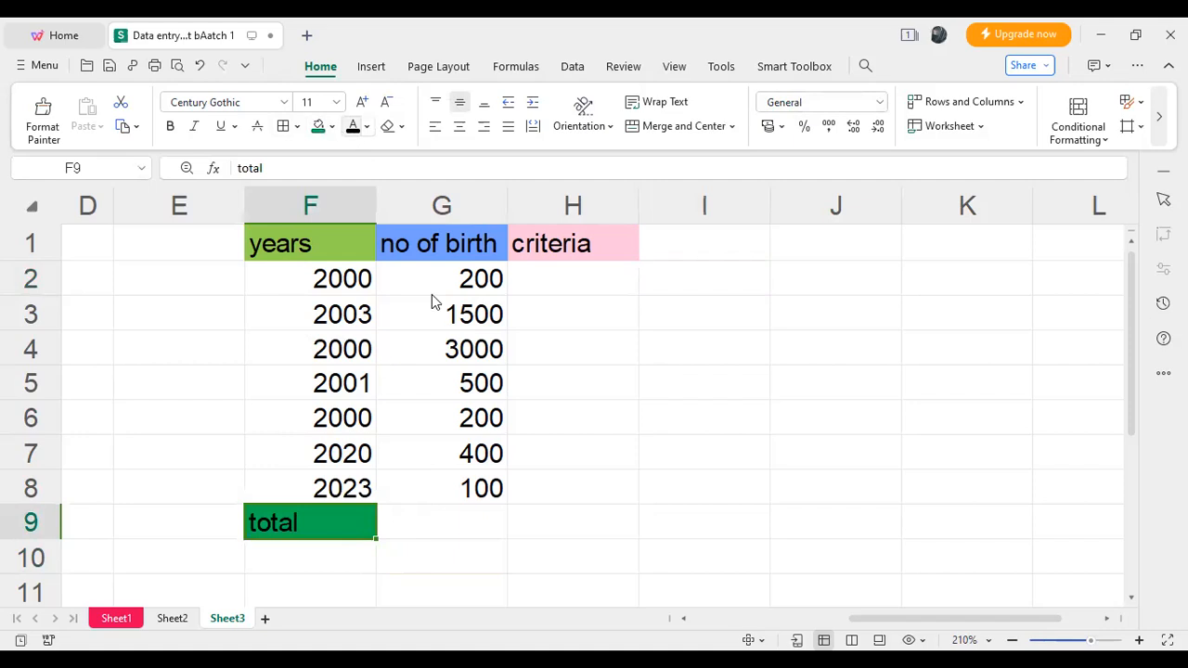
{"action": "left_click", "coordinate": [332, 127]}
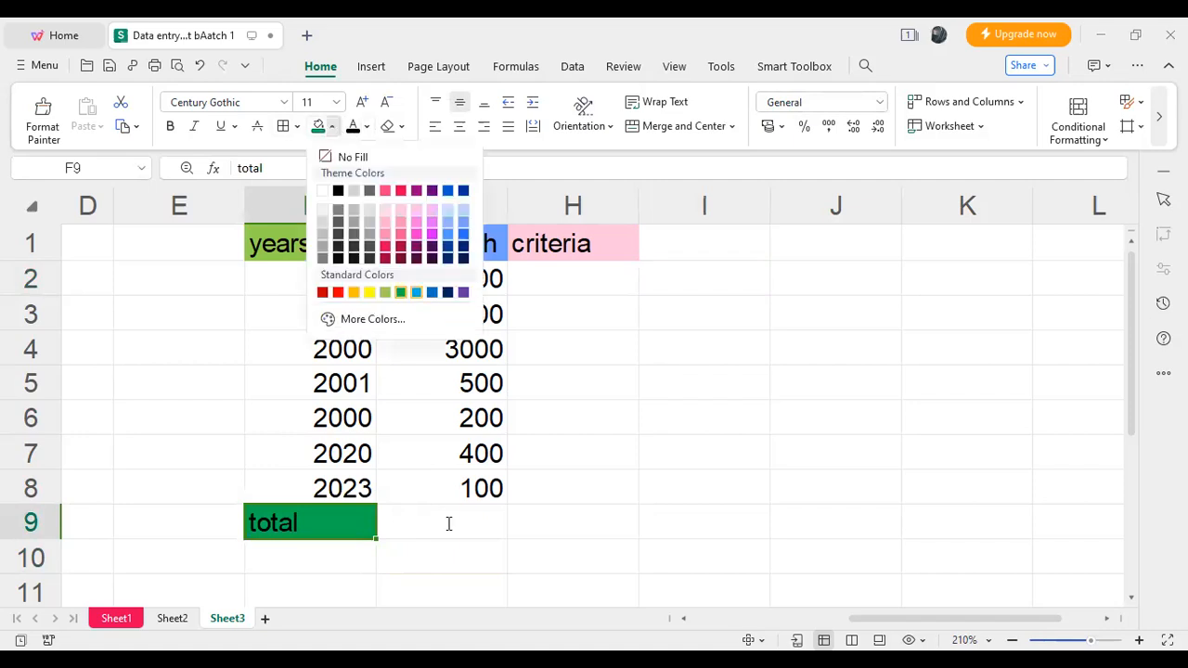
{"action": "left_click", "coordinate": [415, 292]}
- Start a SUMIF formula in cell G9, beside the "total" label
{"action": "double_click", "coordinate": [448, 525]}
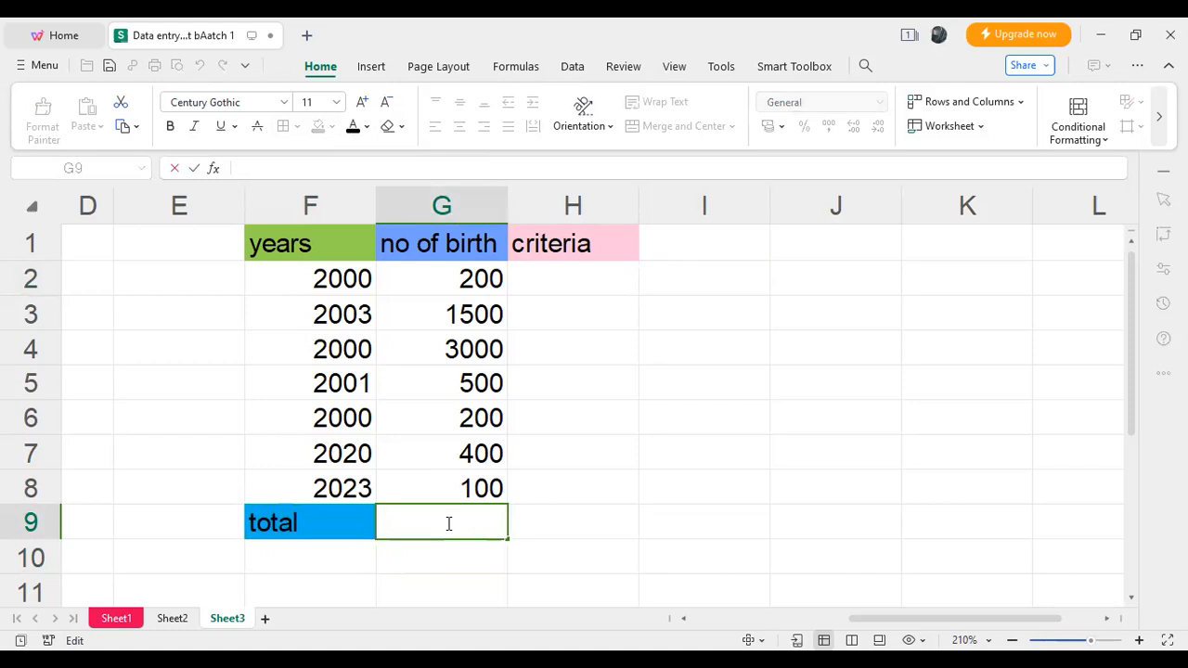
{"action": "type", "text": "="}
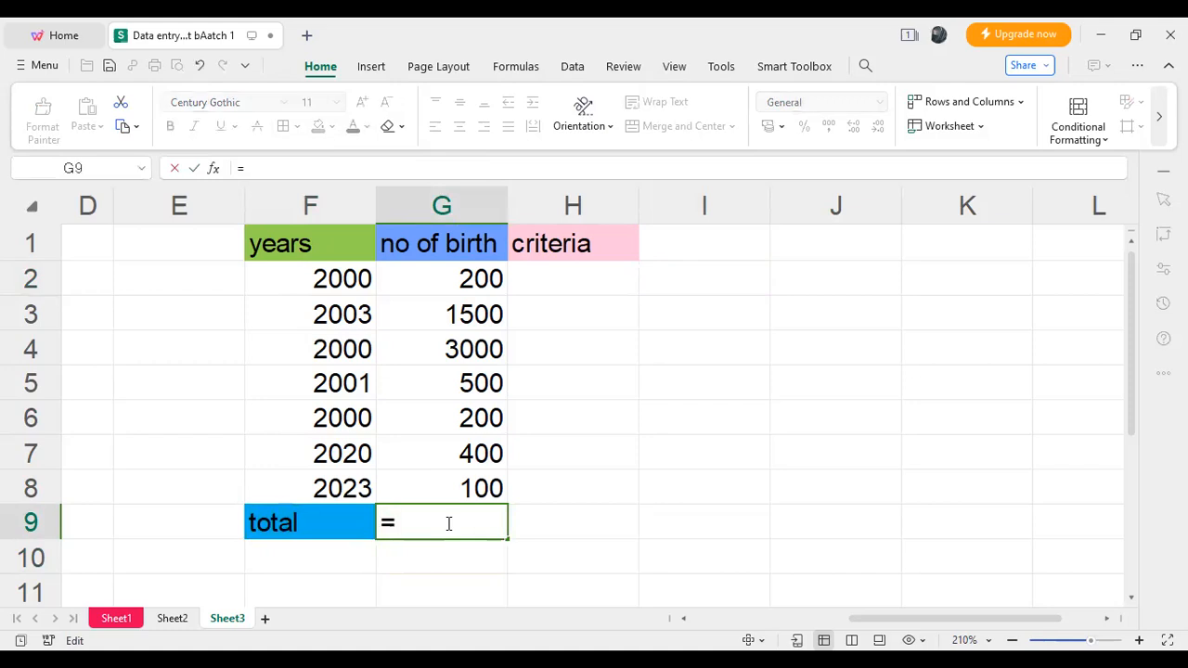
{"action": "type", "text": "s"}
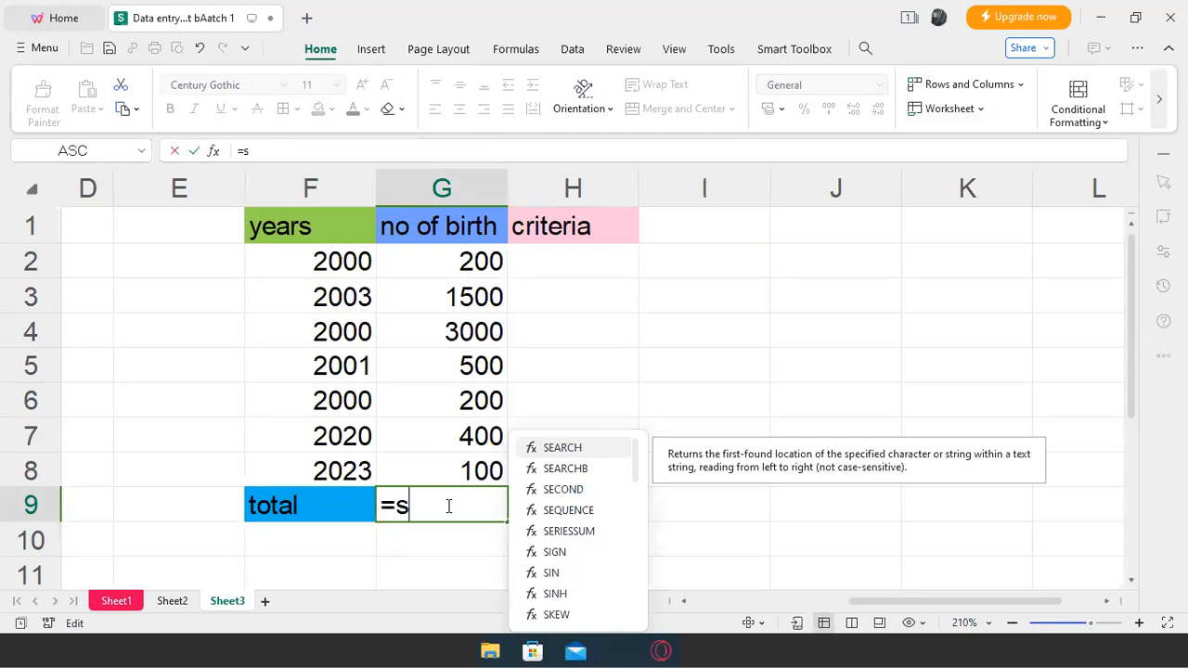
{"action": "type", "text": "u"}
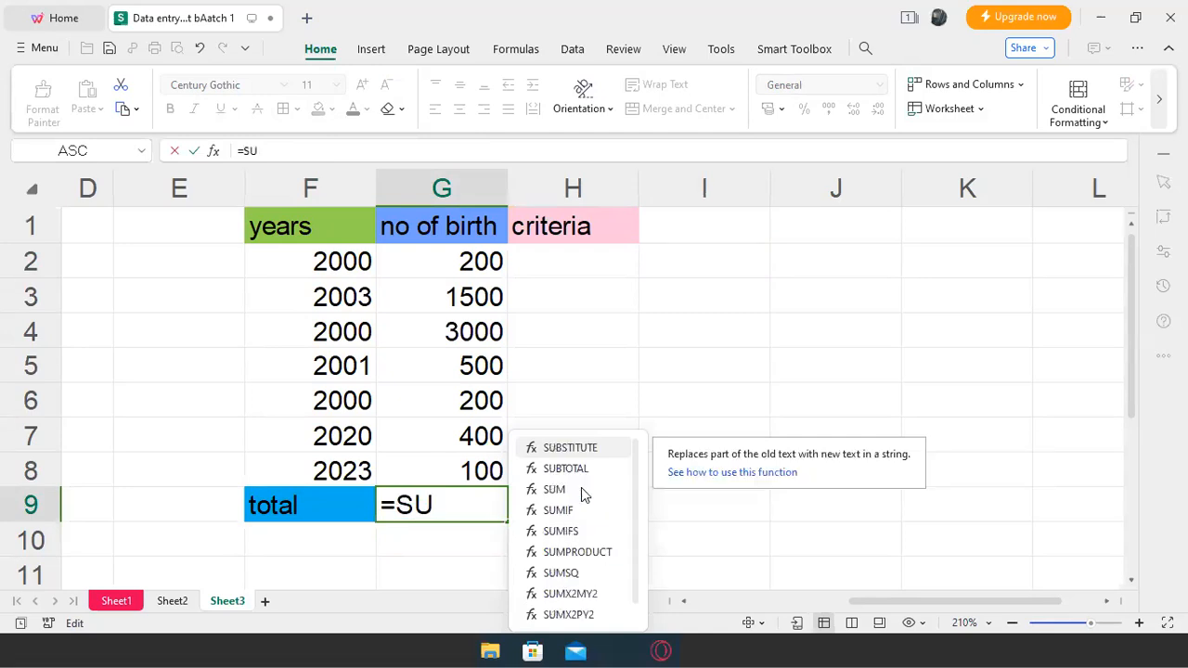
{"action": "type", "text": "M"}
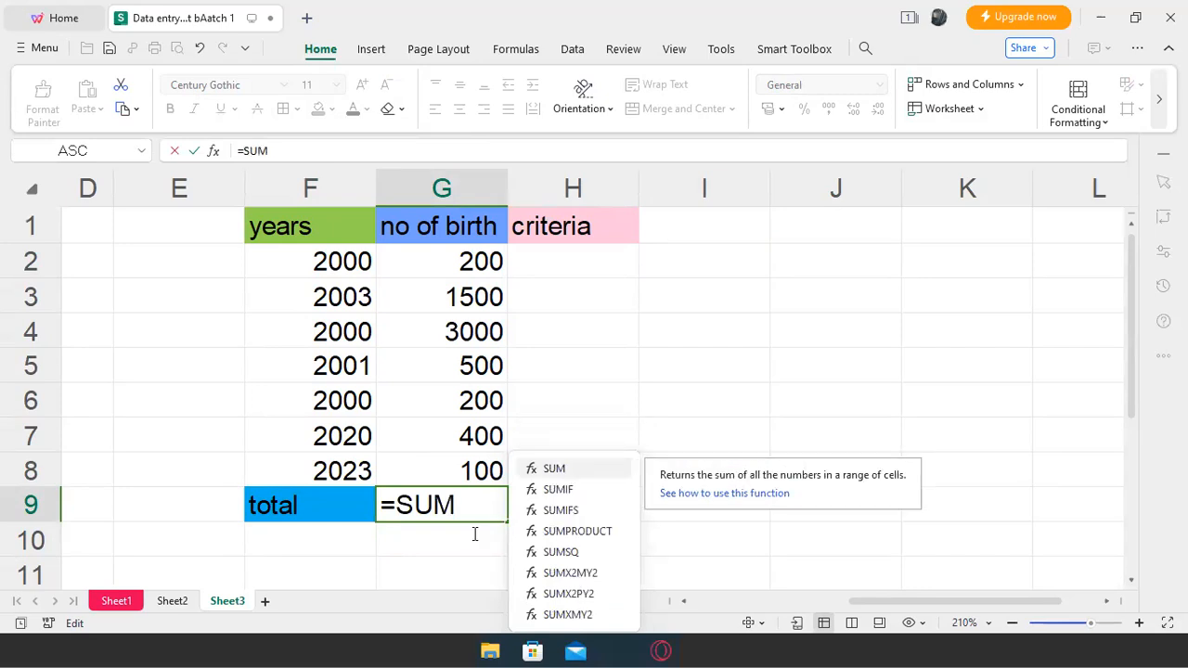
{"action": "key", "text": "Down"}
{"action": "key", "text": "Tab"}
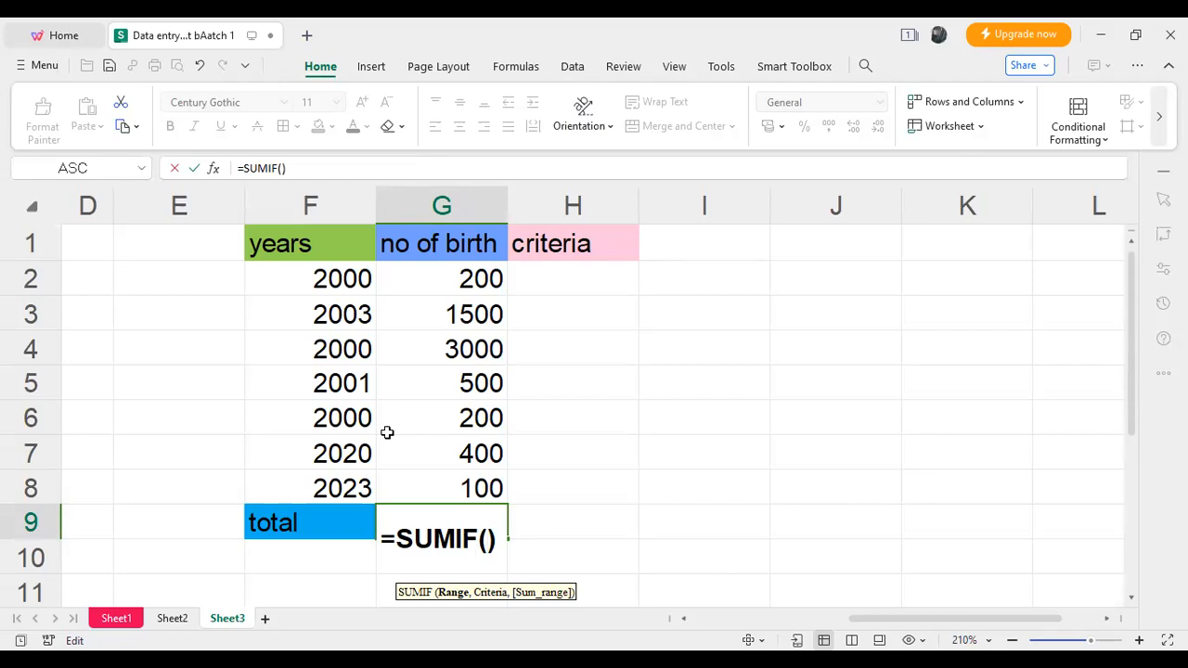
- Complete the SUMIF formula in G9 with range F2:F8, criteria H2 and sum range G2:G8
{"action": "left_click", "coordinate": [348, 278]}
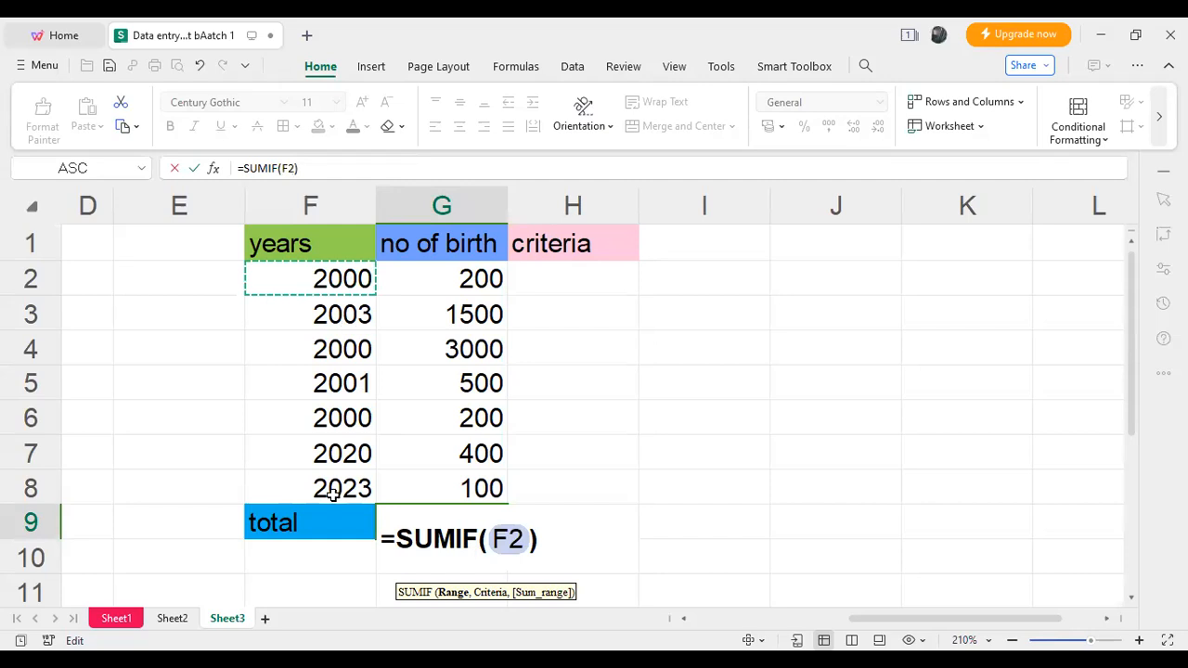
{"action": "left_click_drag", "start_coordinate": [348, 278], "coordinate": [332, 495]}
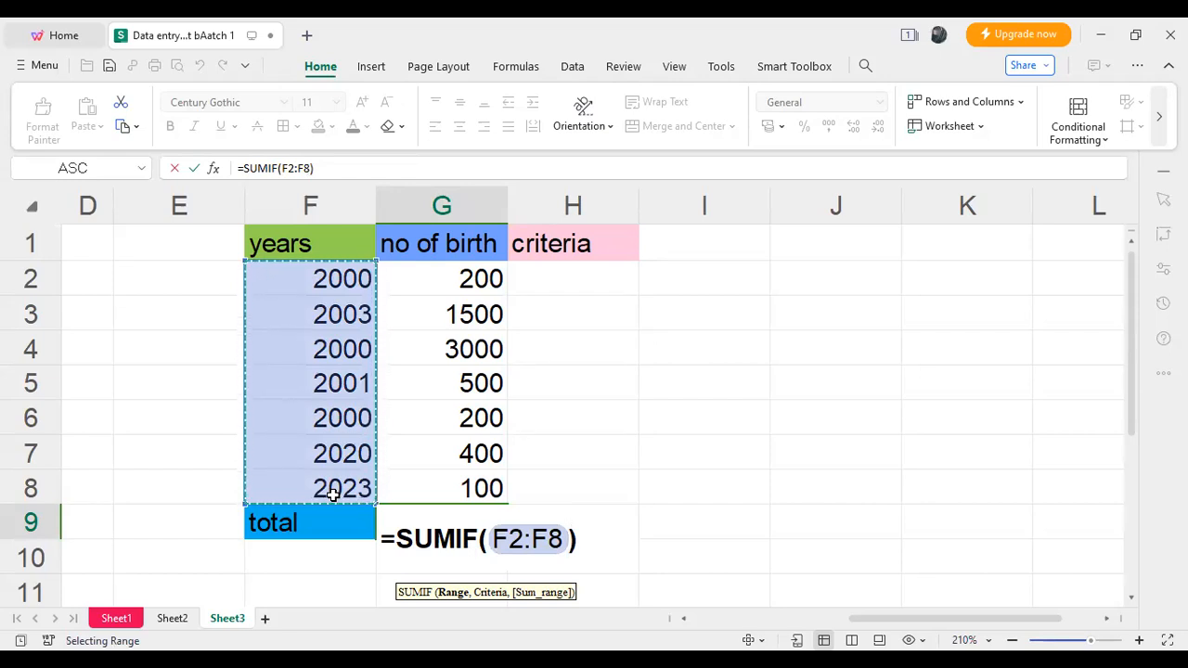
{"action": "type", "text": ","}
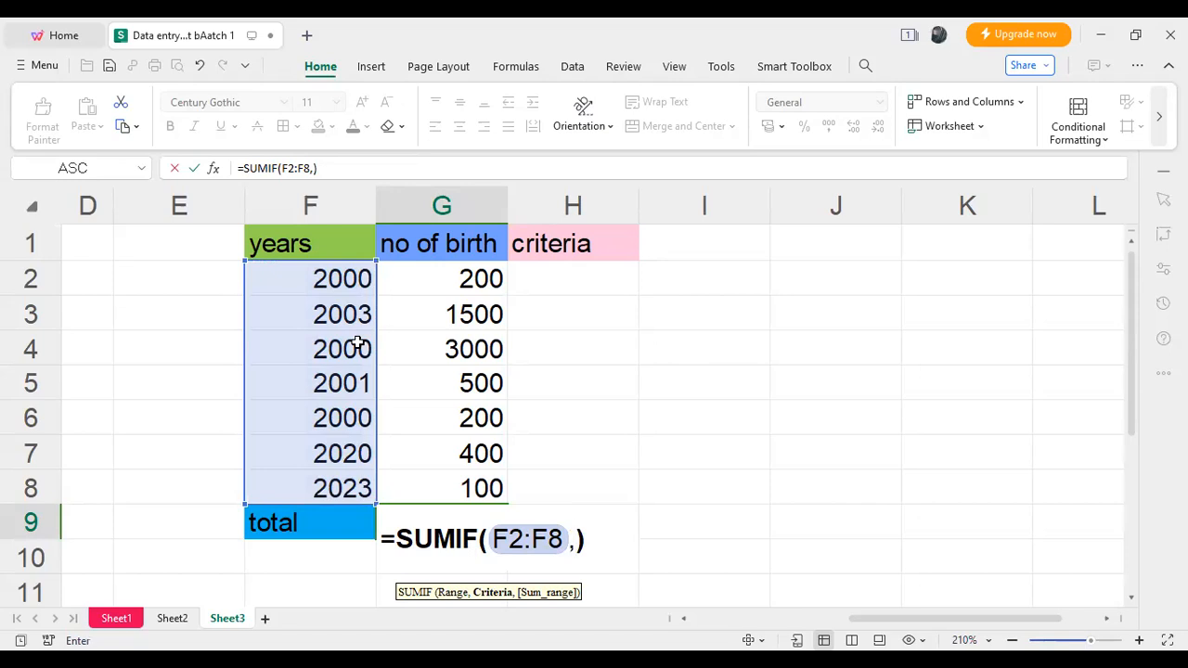
{"action": "key", "text": "Right"}
{"action": "key", "text": "Right"}
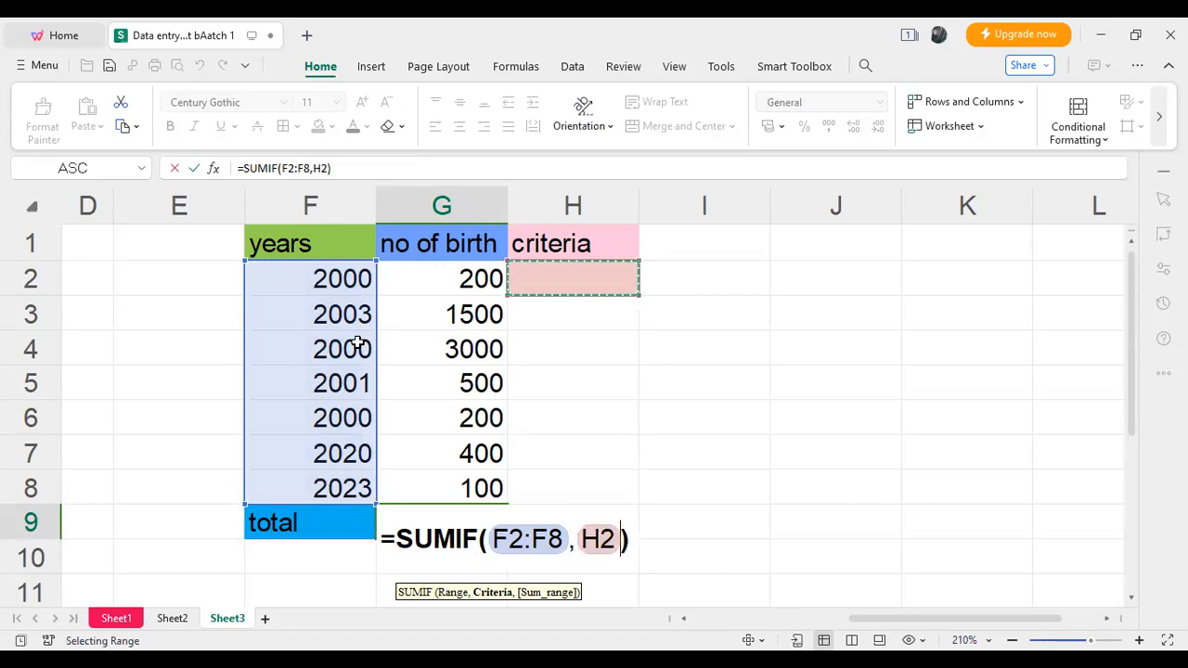
{"action": "type", "text": ","}
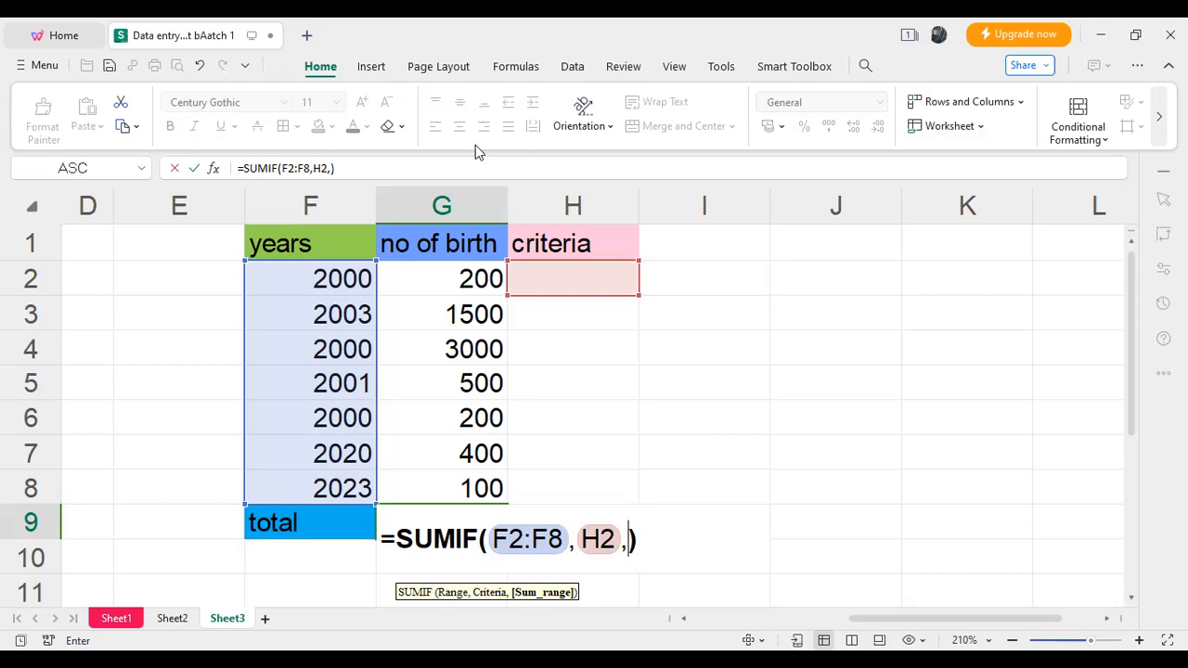
{"action": "left_click_drag", "start_coordinate": [455, 264], "coordinate": [454, 313]}
{"action": "left_click_drag", "start_coordinate": [455, 265], "coordinate": [457, 486]}
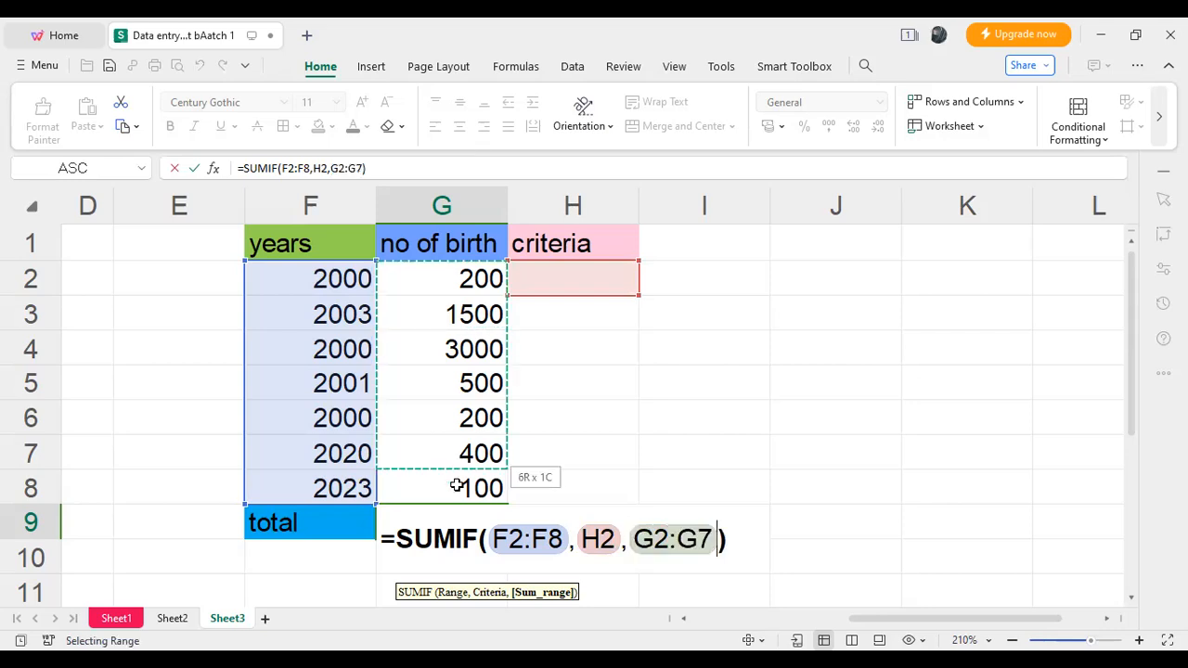
{"action": "key", "text": "Return"}
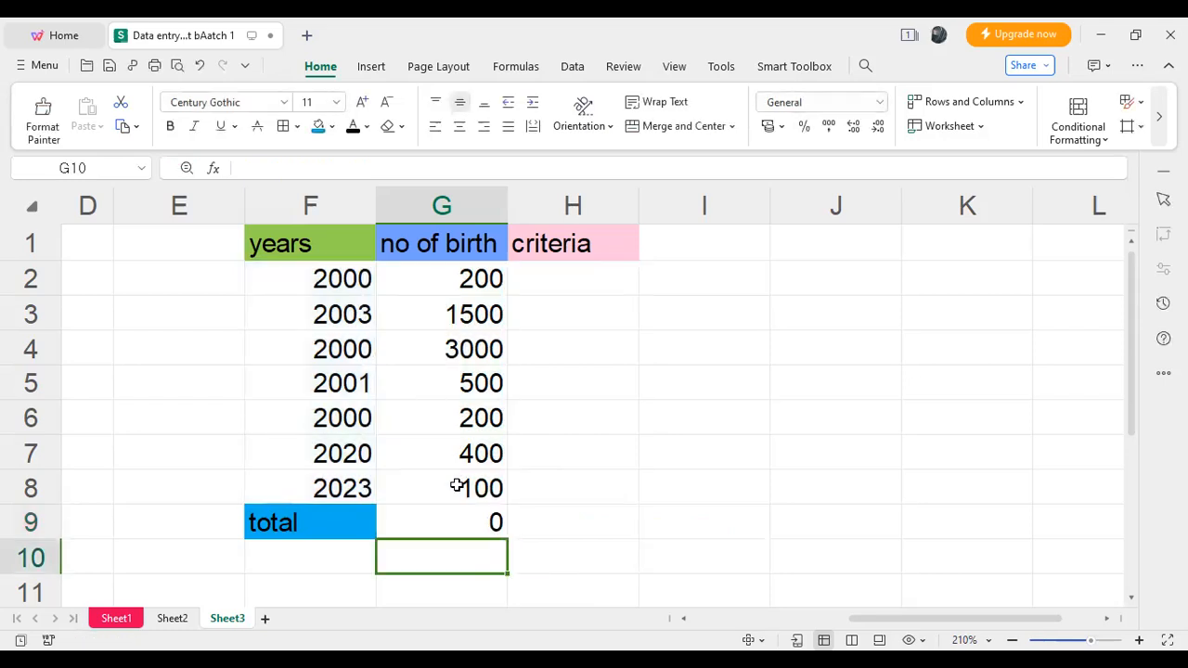
- Examine the arguments of the SUMIF formula in G9 and the criteria cell H2 it refers to
{"action": "left_click", "coordinate": [484, 525]}
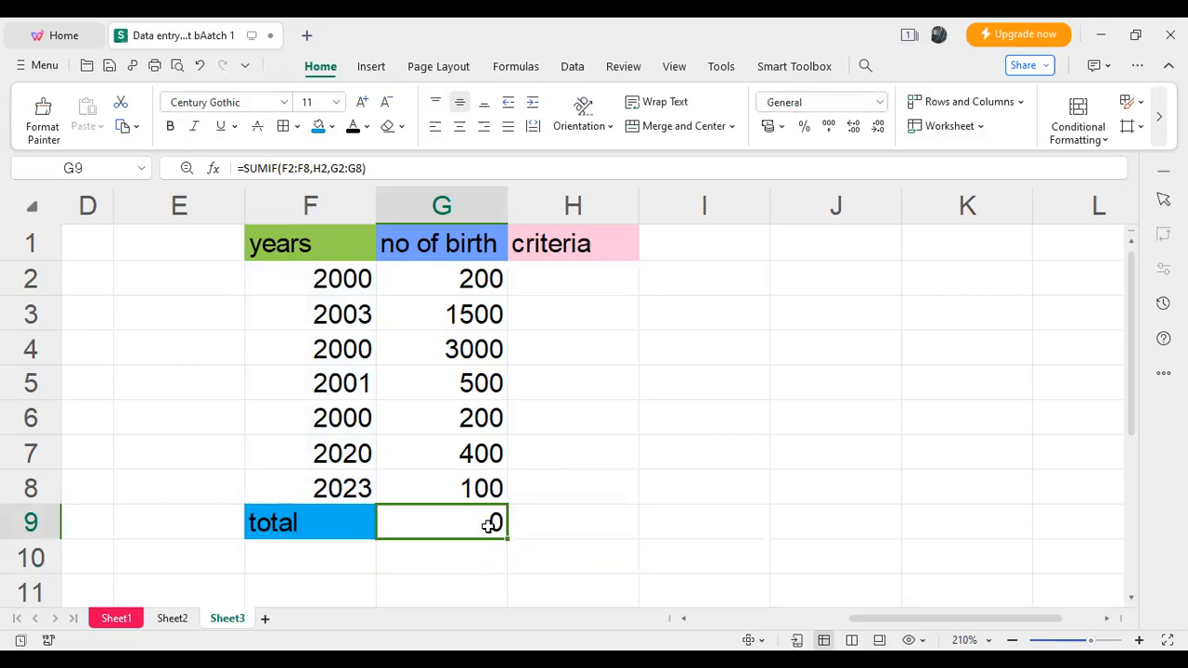
{"action": "double_click", "coordinate": [489, 525]}
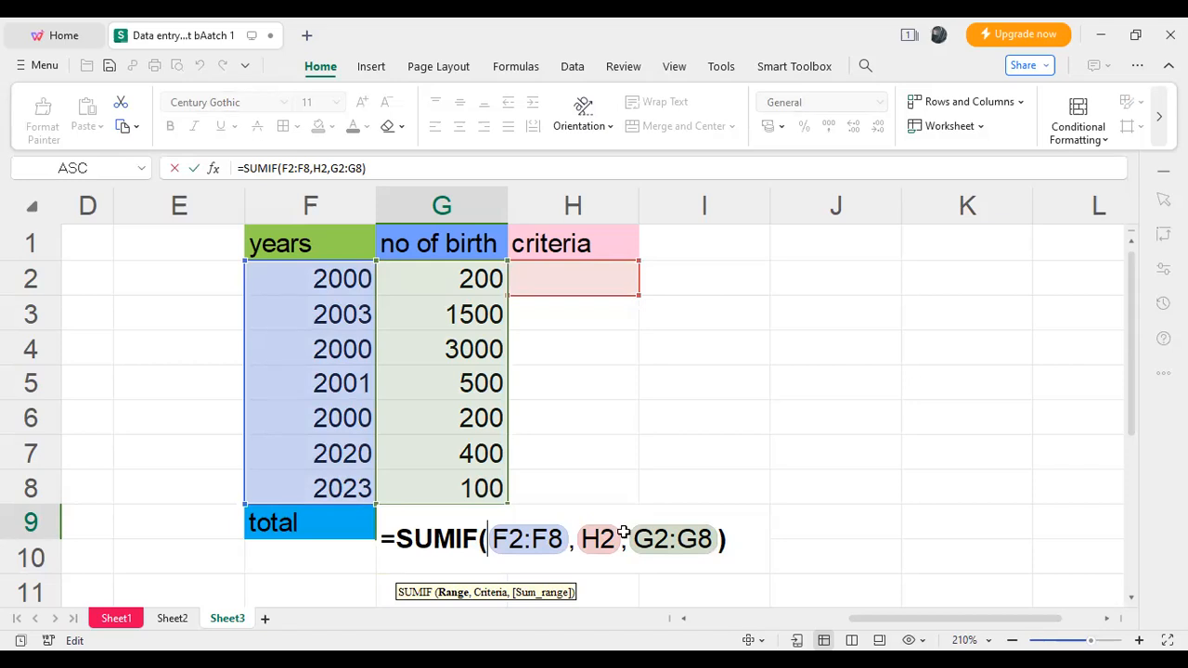
{"action": "key", "text": "Return"}
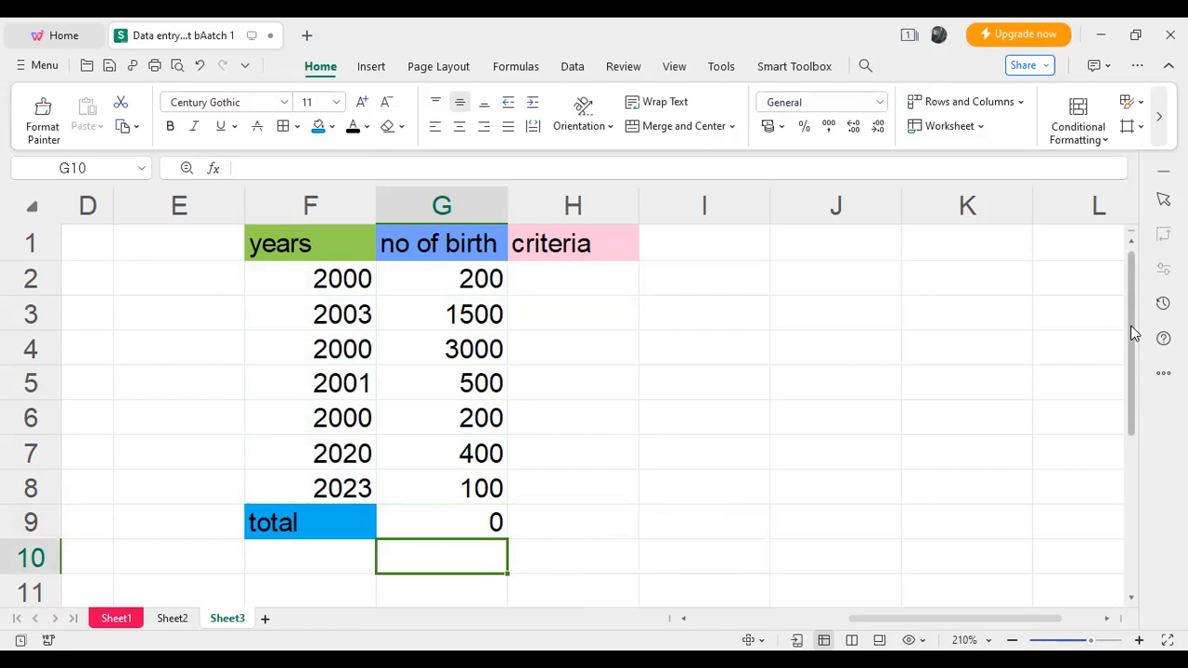
{"action": "left_click", "coordinate": [496, 520]}
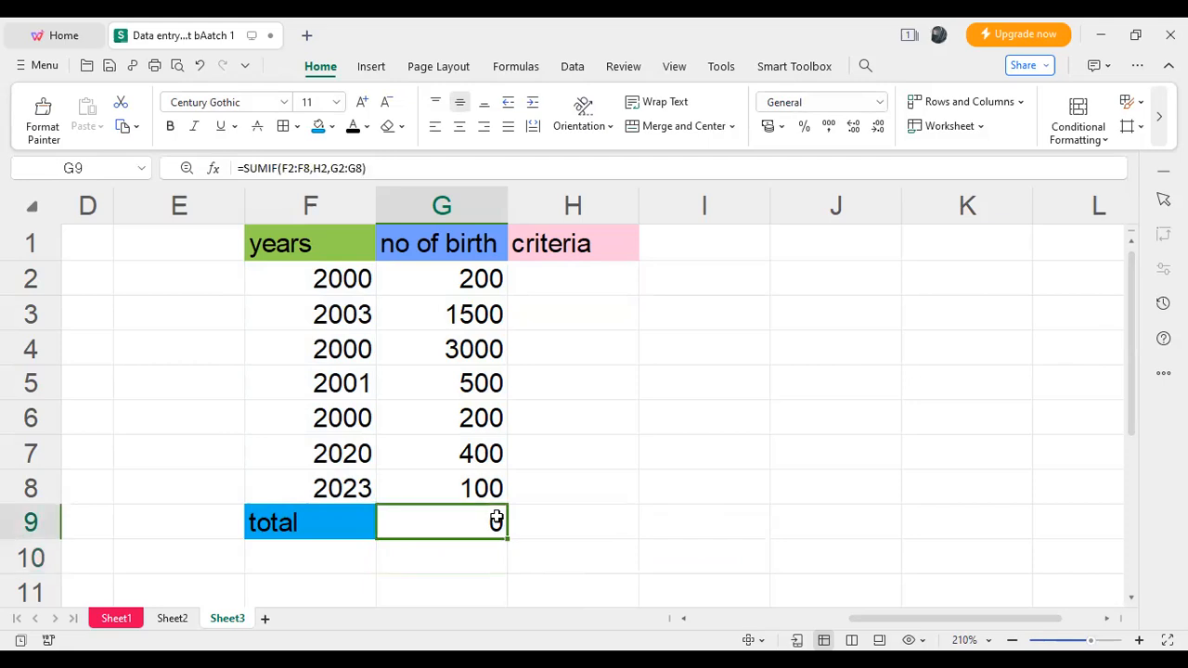
{"action": "left_click", "coordinate": [573, 278]}
{"action": "key", "text": "F2"}
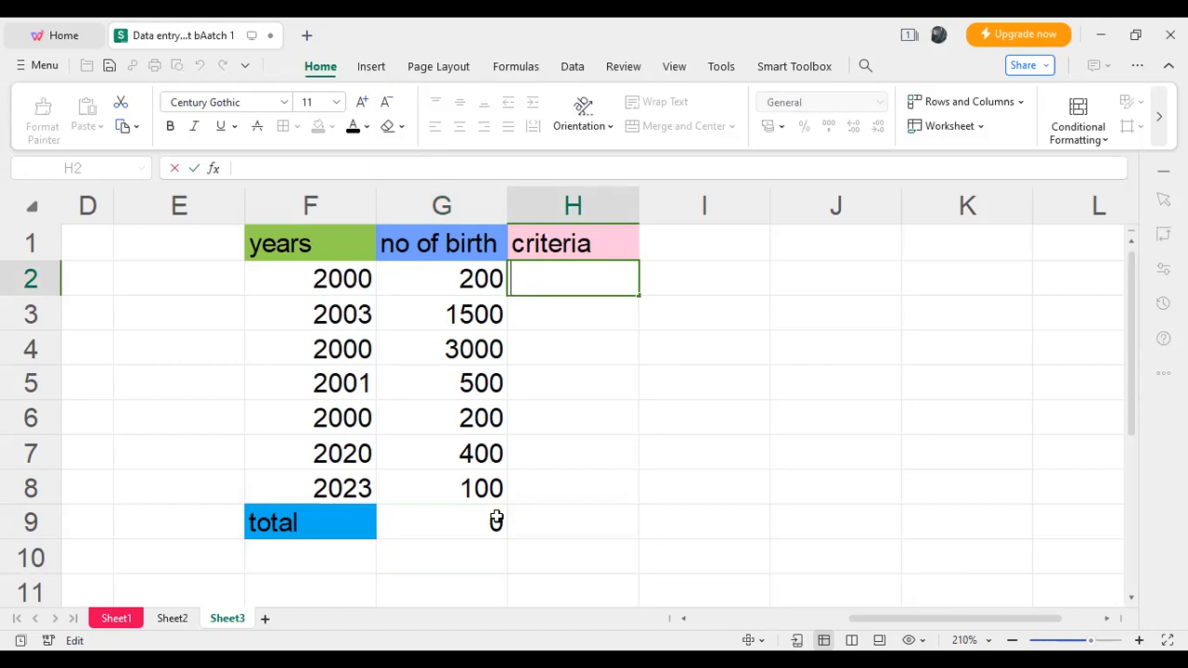
- Try to replace the commas between the arguments of the SUMIF formula in G9 with semicolons
{"action": "left_click", "coordinate": [457, 522]}
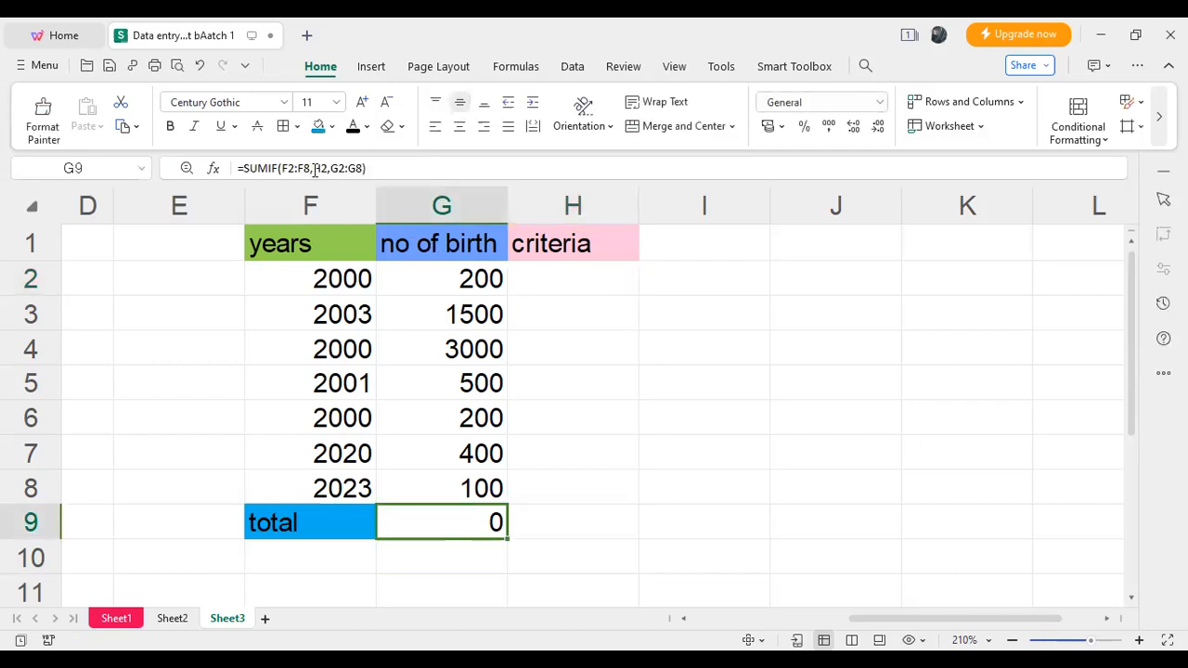
{"action": "left_click", "coordinate": [315, 170]}
{"action": "double_click", "coordinate": [314, 168]}
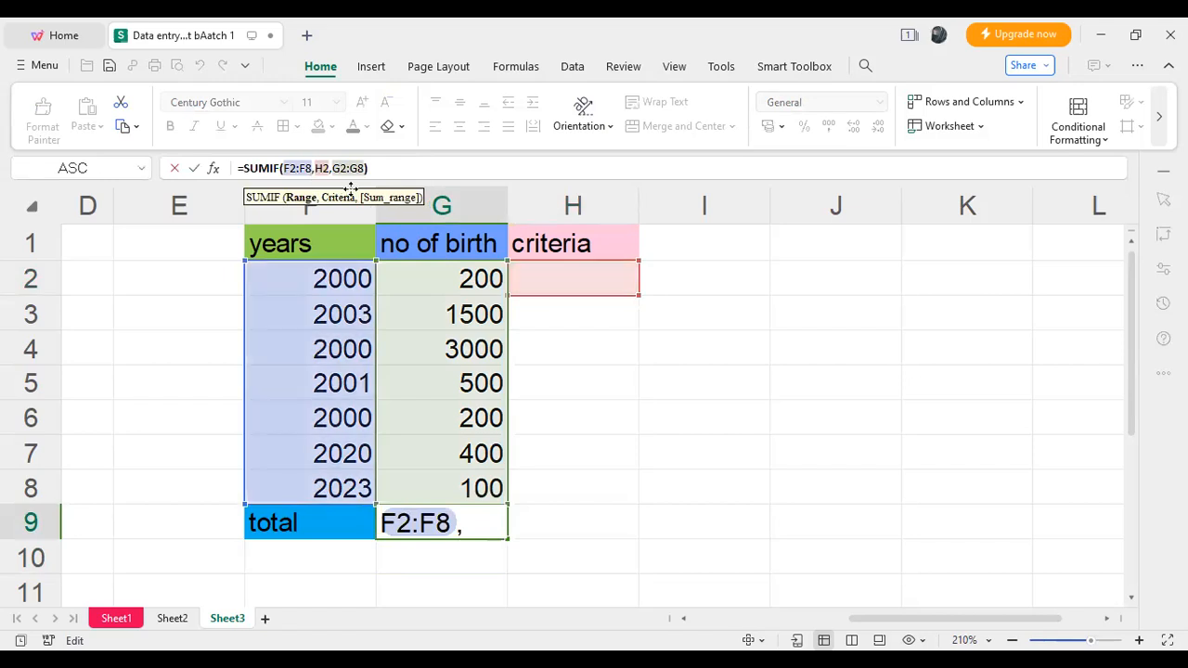
{"action": "key", "text": "BackSpace"}
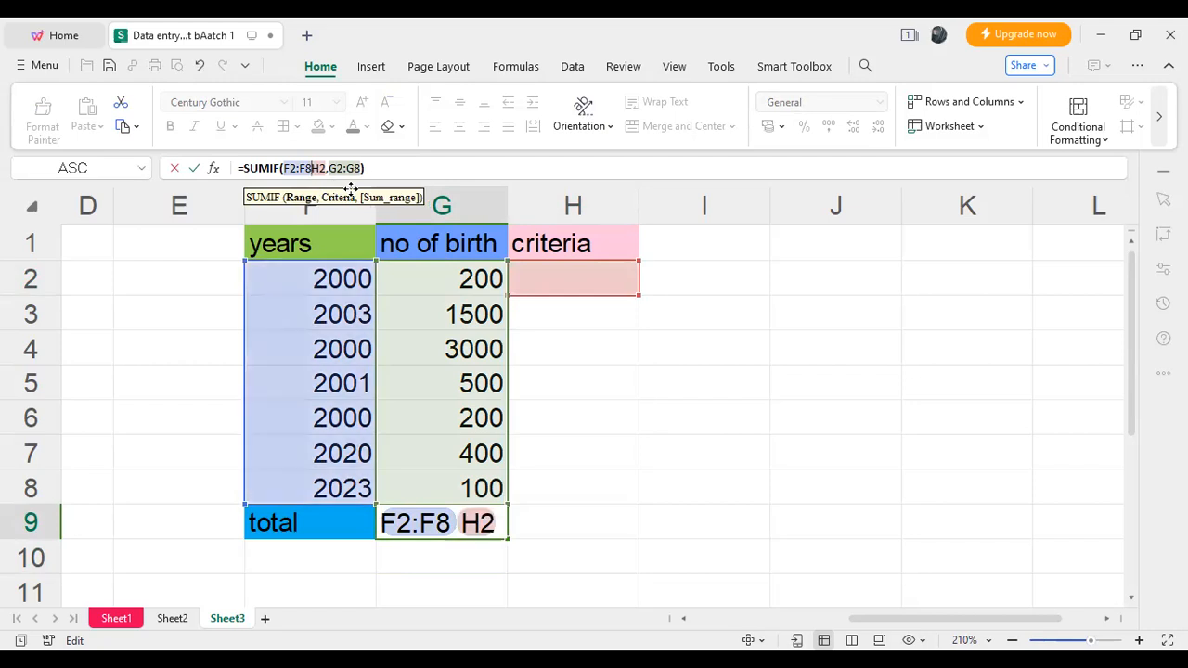
{"action": "type", "text": ";"}
{"action": "key", "text": "BackSpace"}
{"action": "type", "text": ";"}
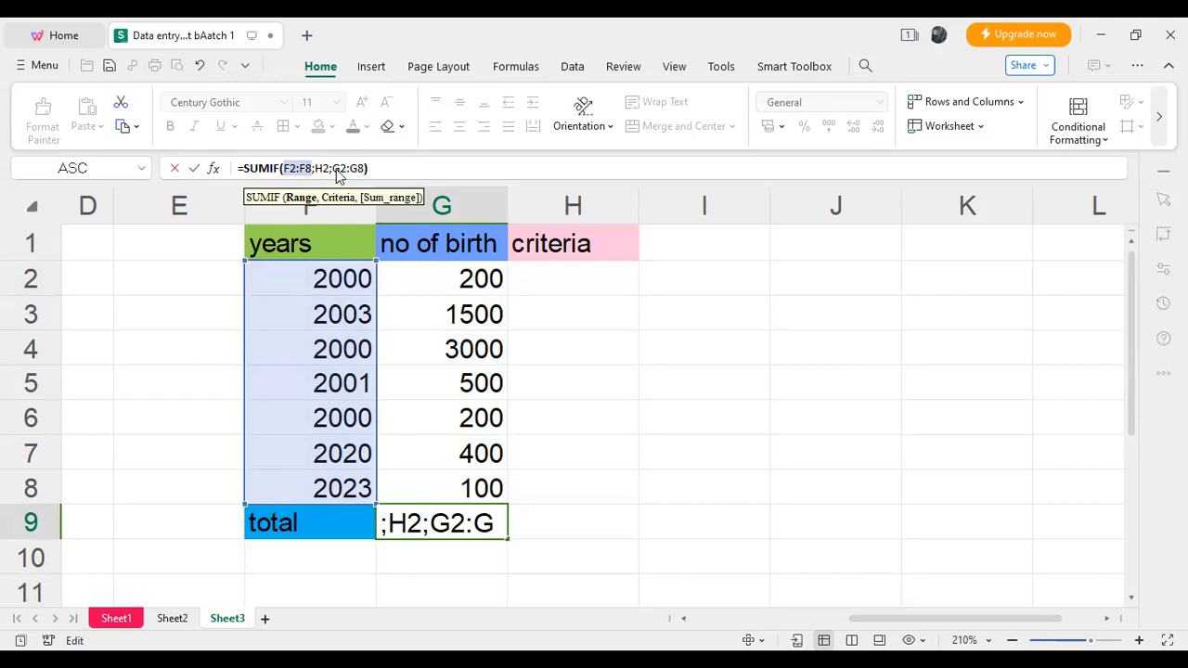
{"action": "key", "text": "Return"}
{"action": "left_click", "coordinate": [744, 368]}
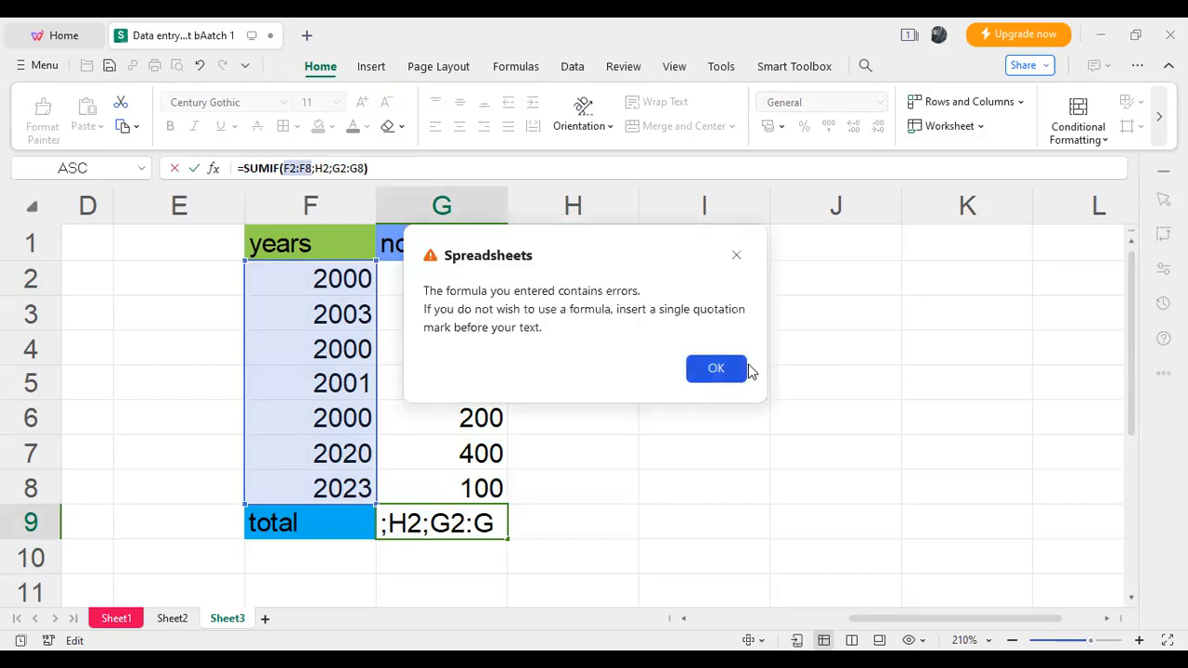
{"action": "key", "text": "Return"}
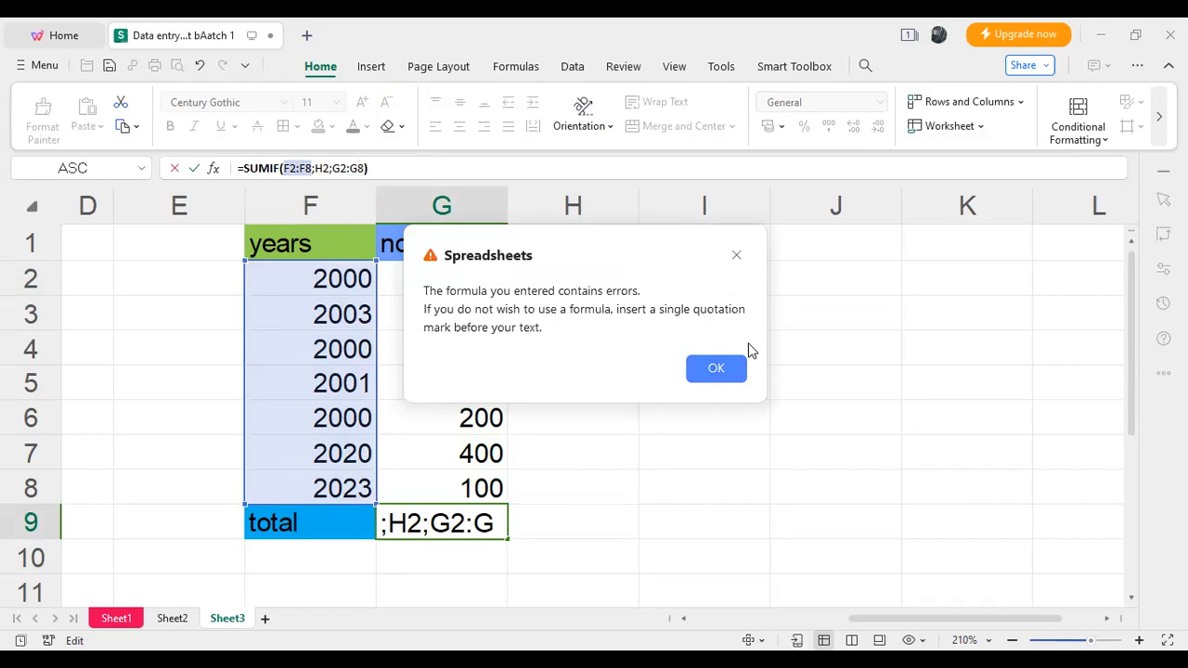
{"action": "key", "text": "Return"}
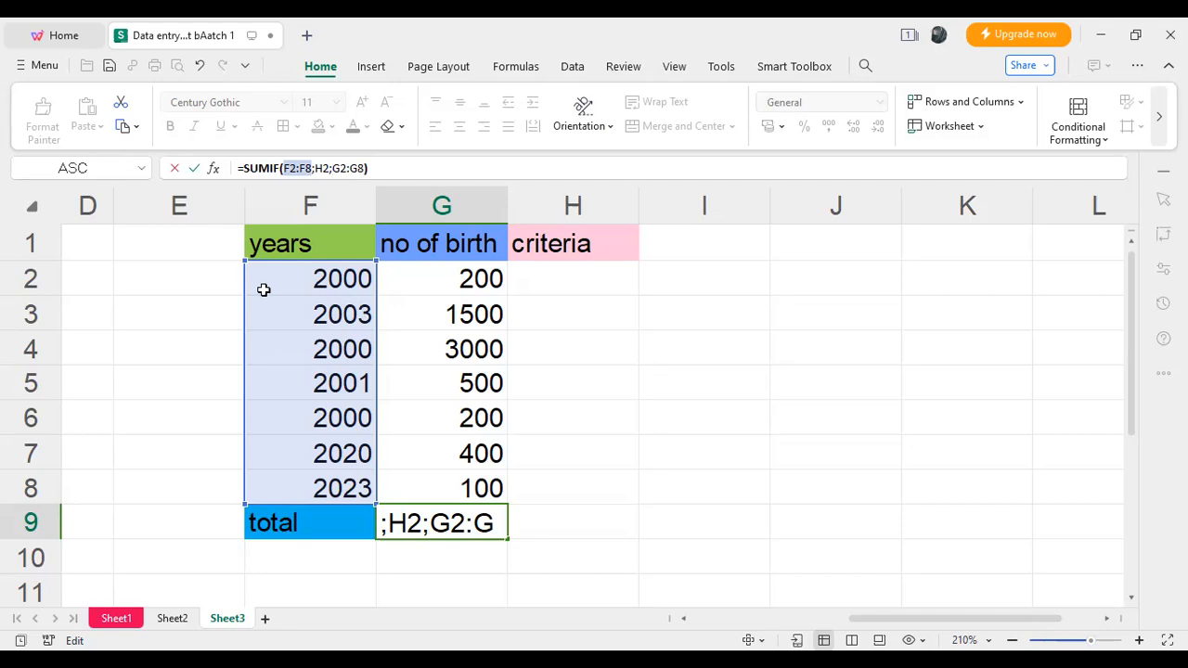
{"action": "key", "text": "Return"}
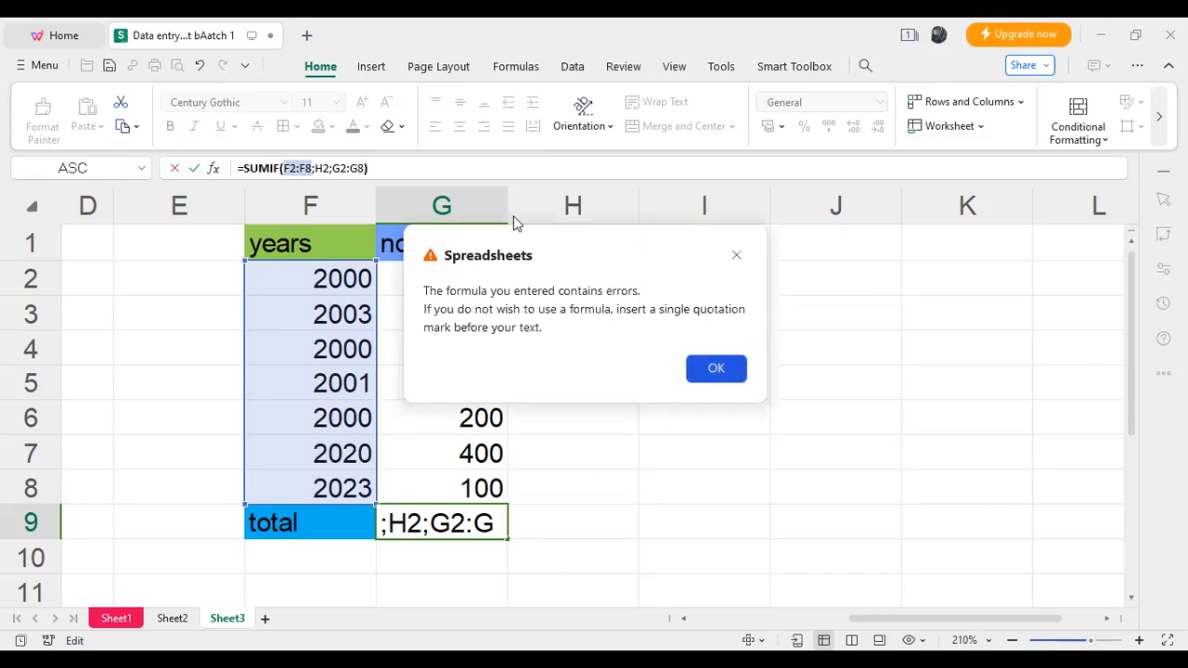
{"action": "key", "text": "Return"}
- Delete the whole SUMIF formula from cell G9, leaving the total cell empty
{"action": "left_click_drag", "start_coordinate": [306, 168], "coordinate": [231, 168]}
{"action": "key", "text": "BackSpace"}
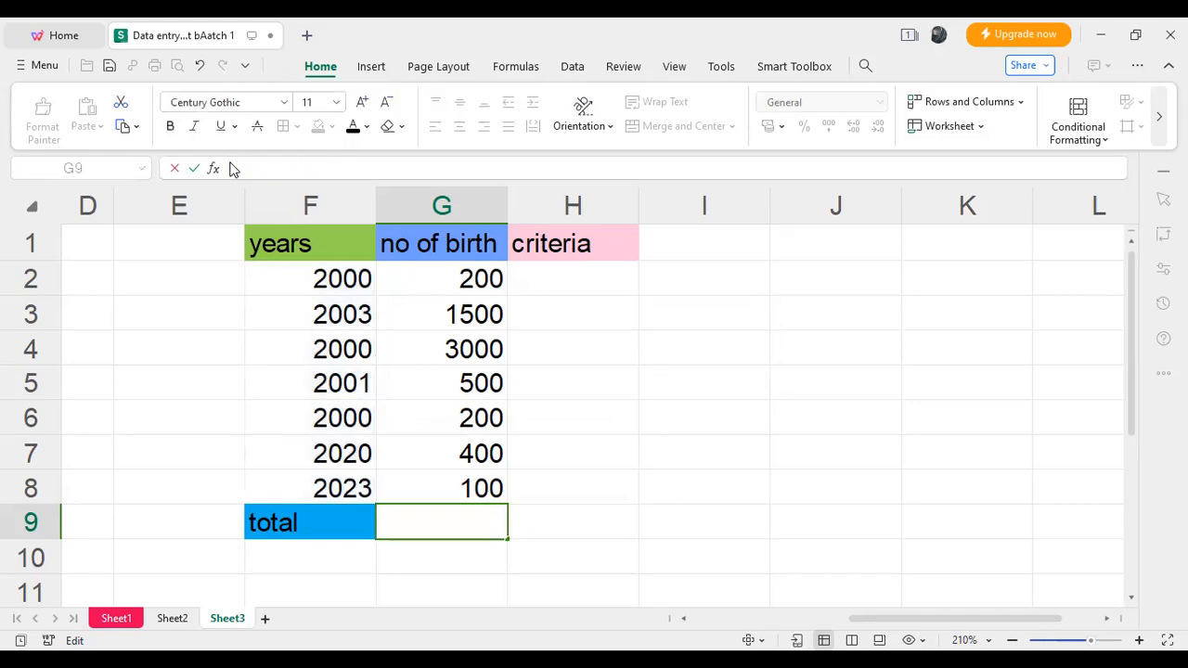
{"action": "left_click", "coordinate": [772, 471]}
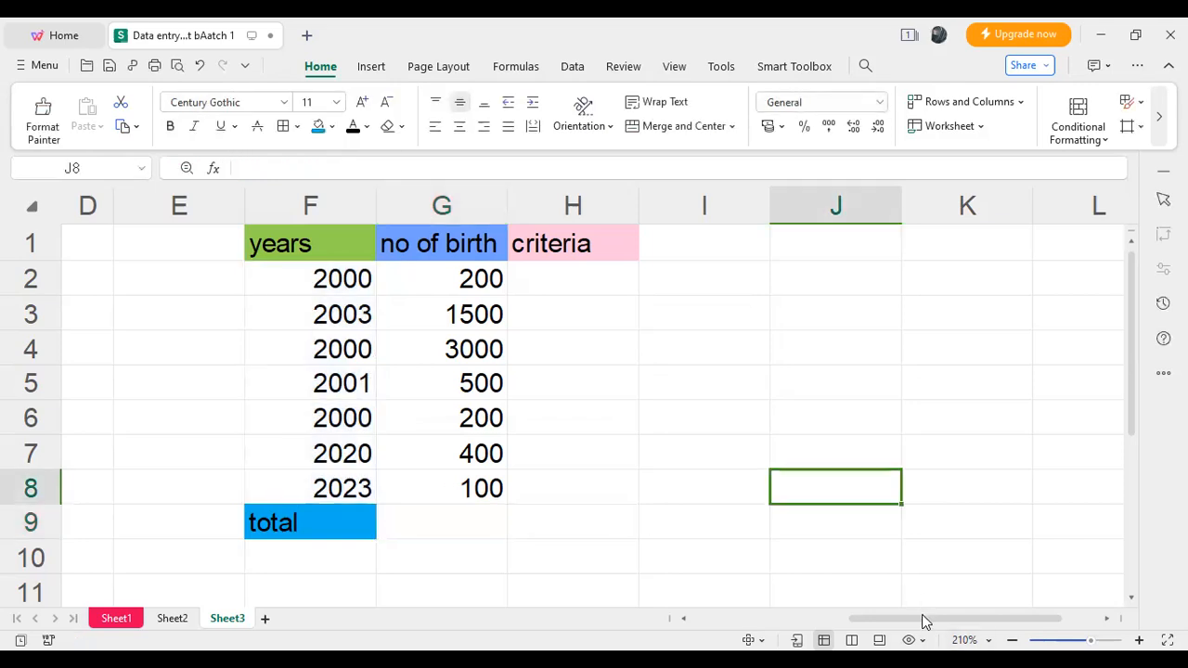
{"action": "left_click_drag", "start_coordinate": [861, 616], "coordinate": [720, 616]}
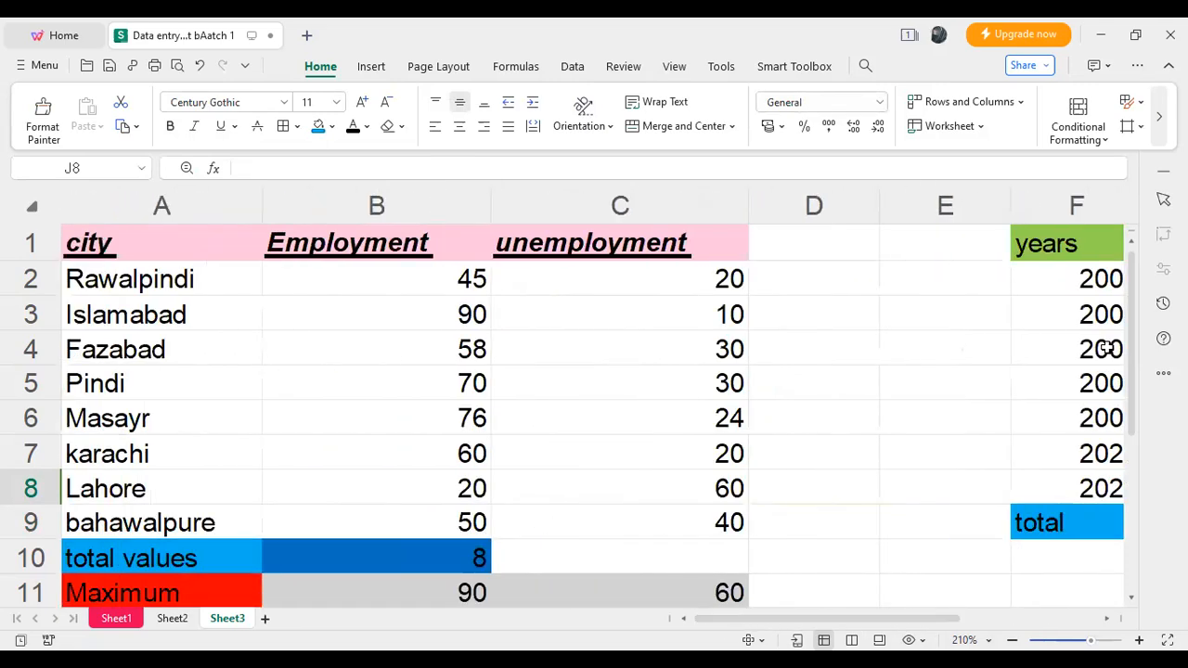
{"action": "left_click_drag", "start_coordinate": [1132, 342], "coordinate": [1132, 378]}
{"action": "scroll", "coordinate": [1132, 405], "scroll_direction": "down", "scroll_amount": 1}
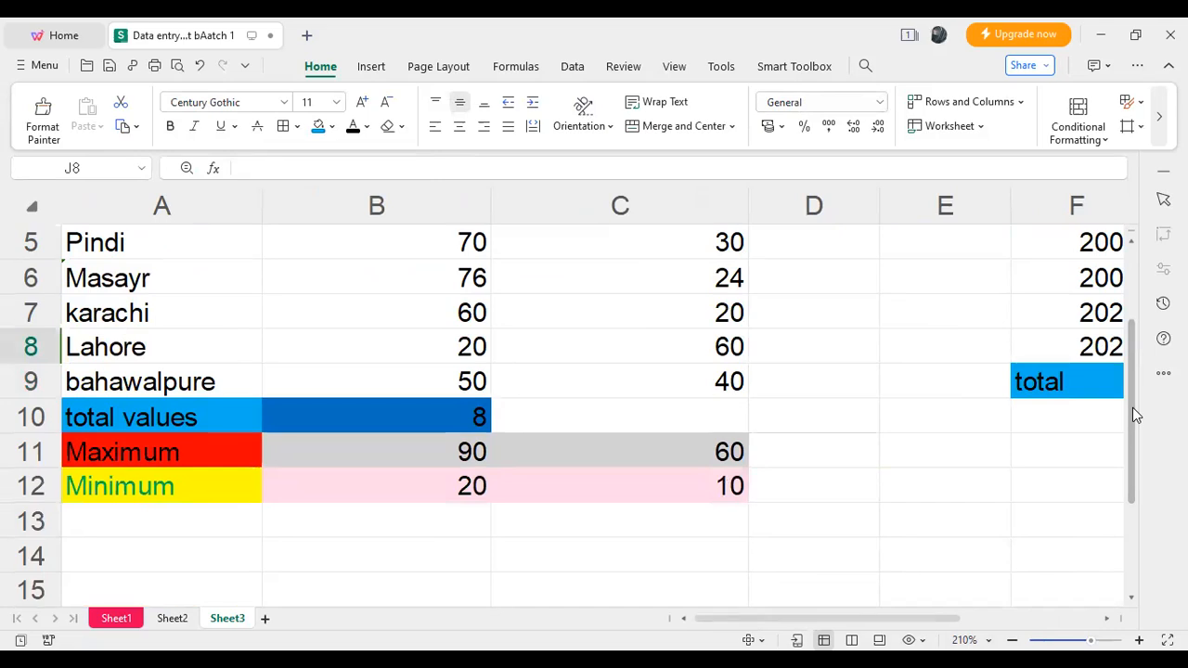
{"action": "left_click", "coordinate": [430, 518]}
{"action": "type", "text": "="}
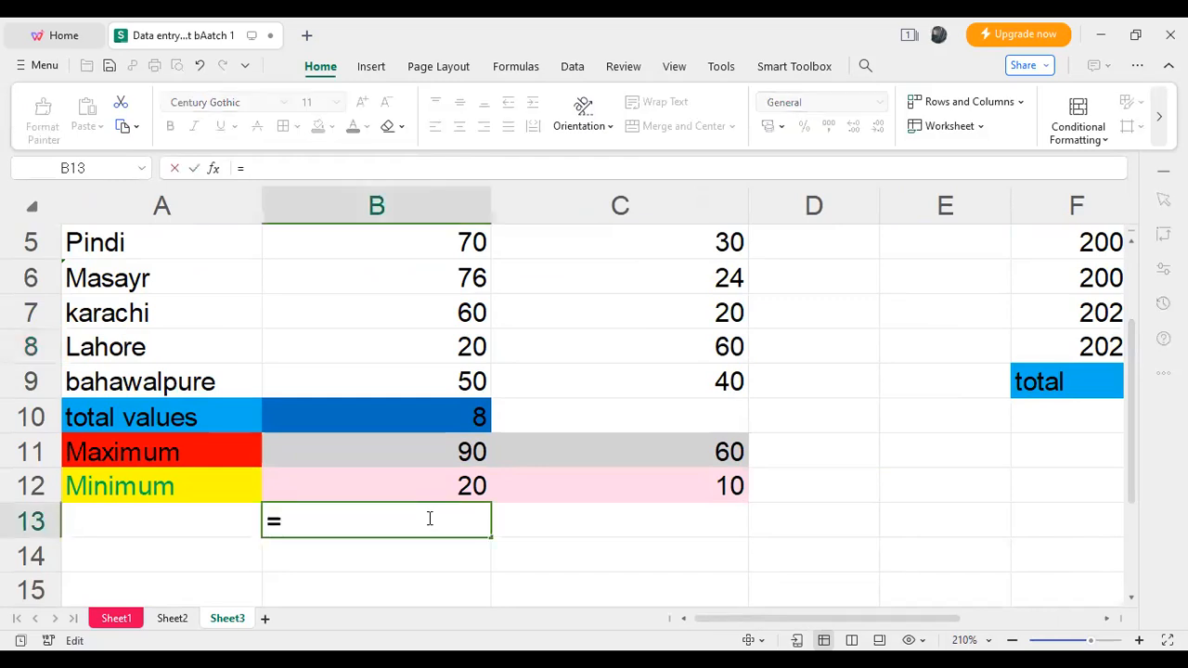
{"action": "type", "text": "F"}
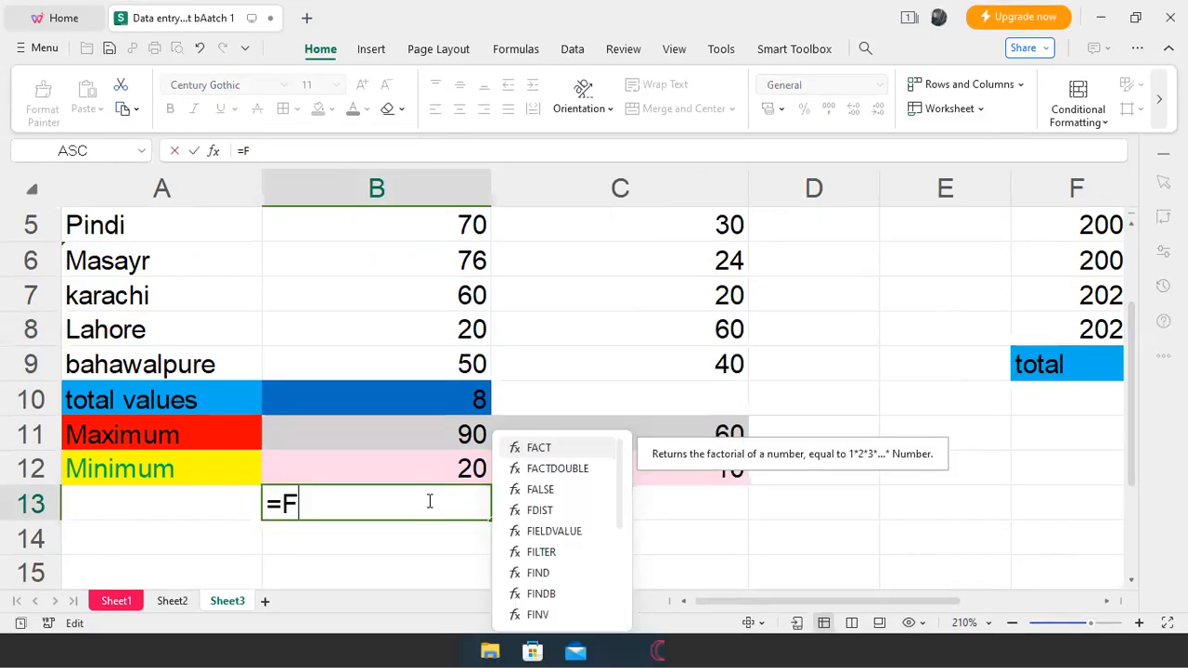
{"action": "type", "text": "R"}
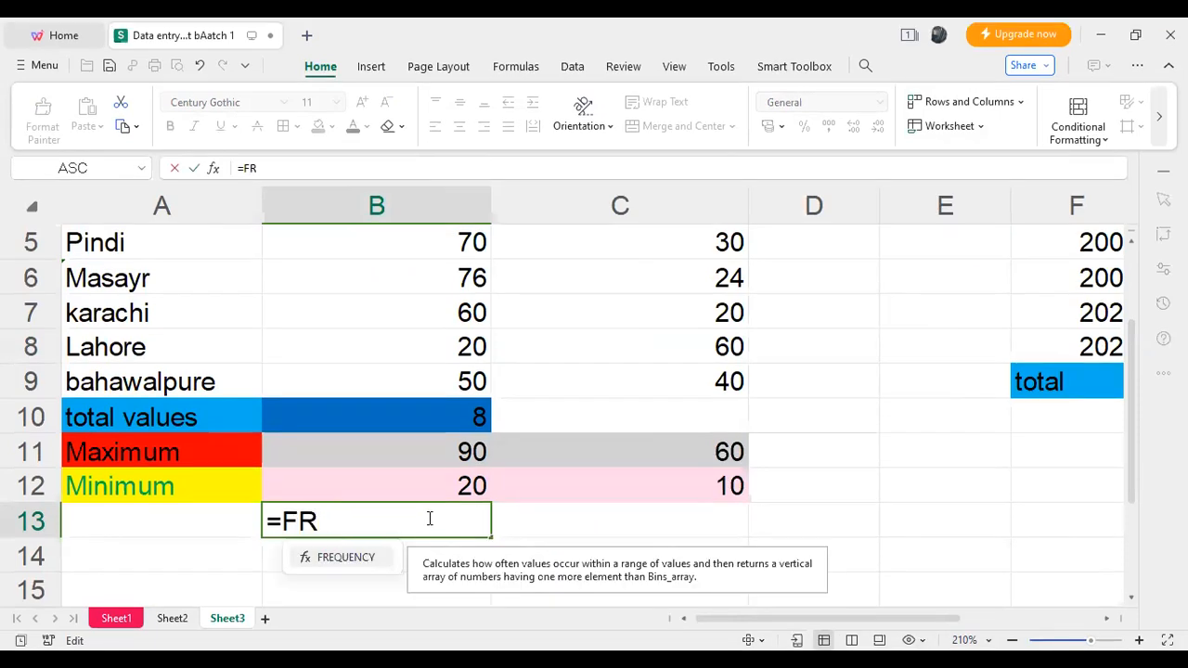
{"action": "key", "text": "BackSpace"}
{"action": "key", "text": "BackSpace"}
{"action": "type", "text": "f"}
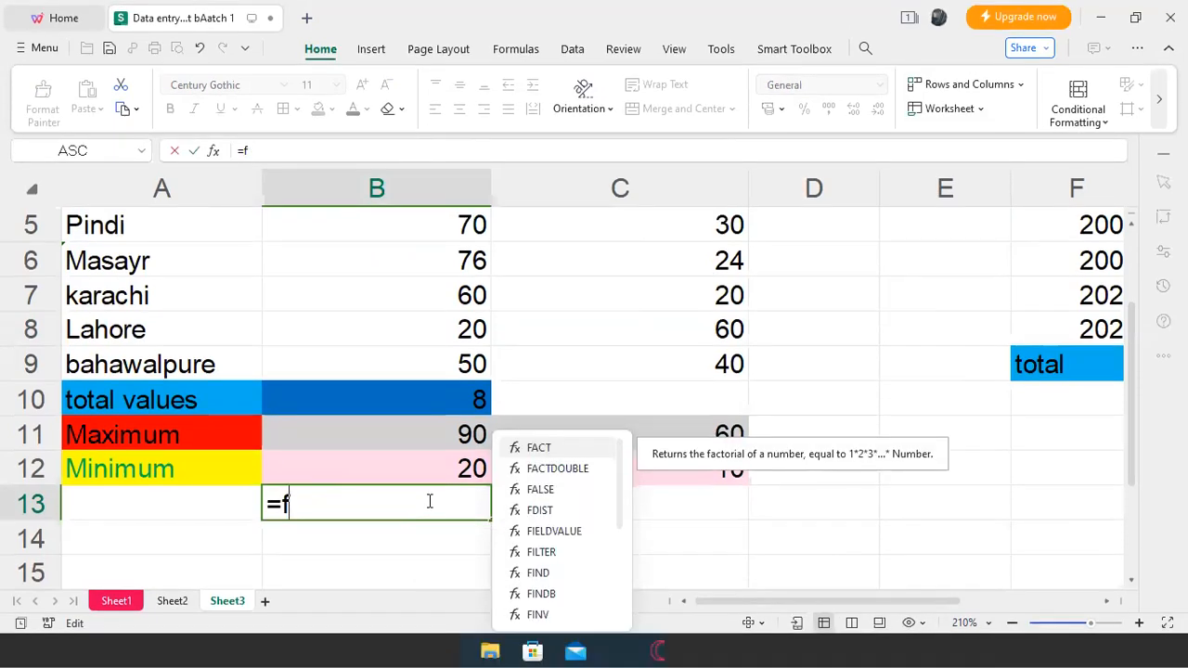
{"action": "type", "text": "r"}
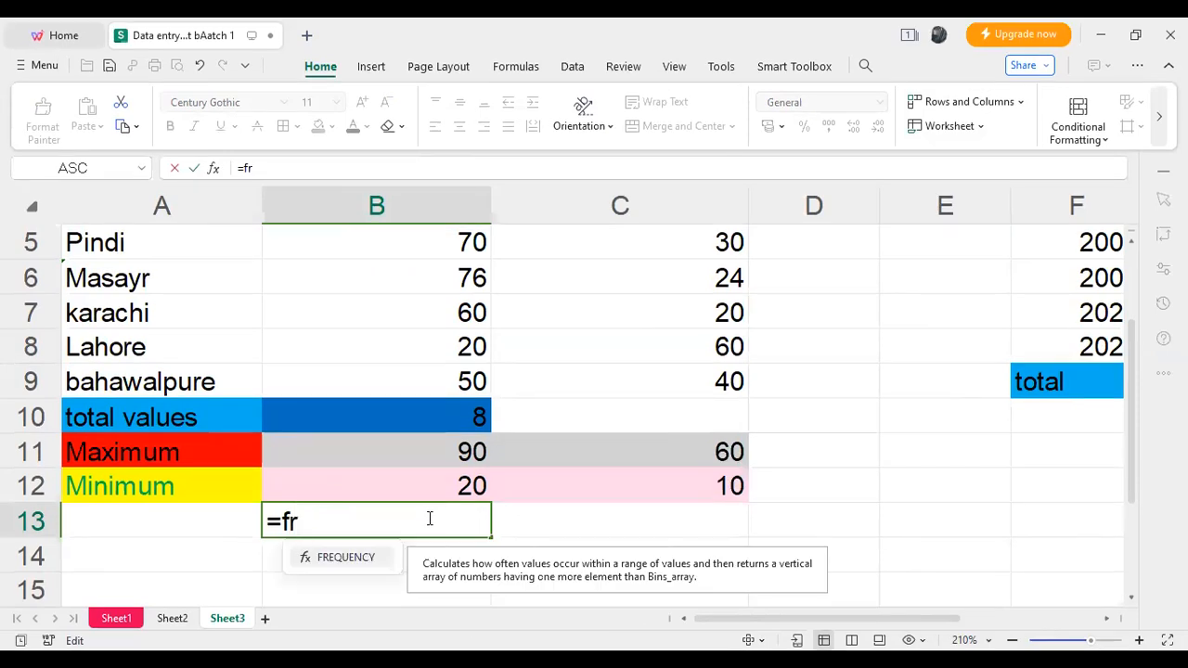
{"action": "key", "text": "BackSpace"}
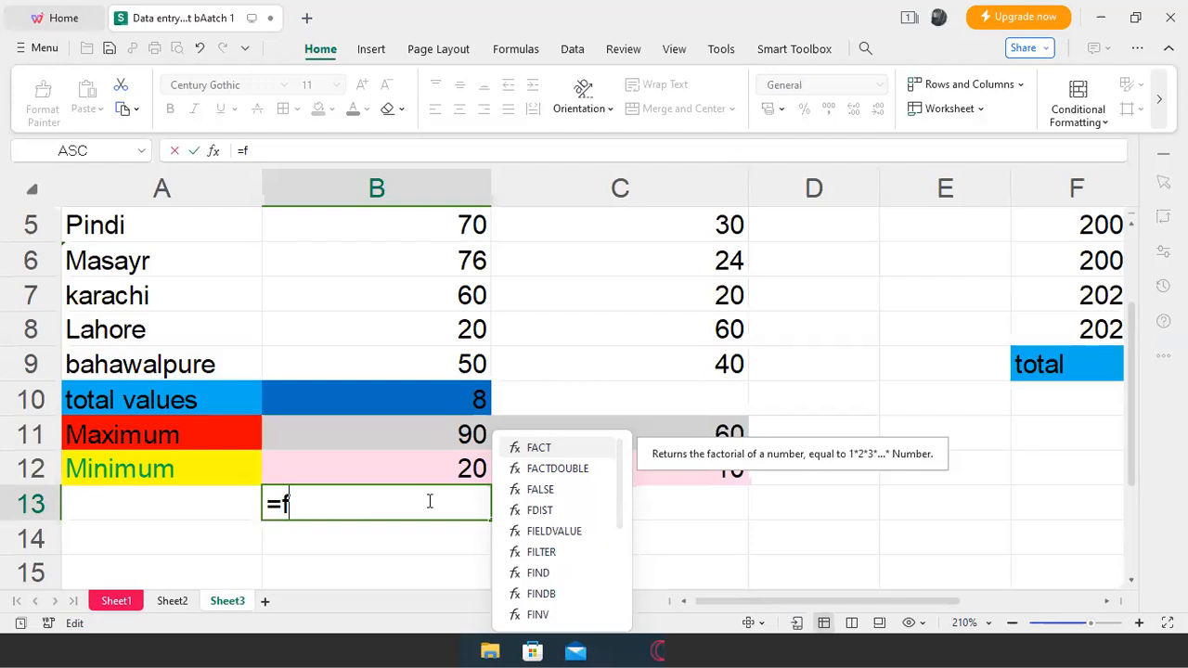
{"action": "type", "text": "req"}
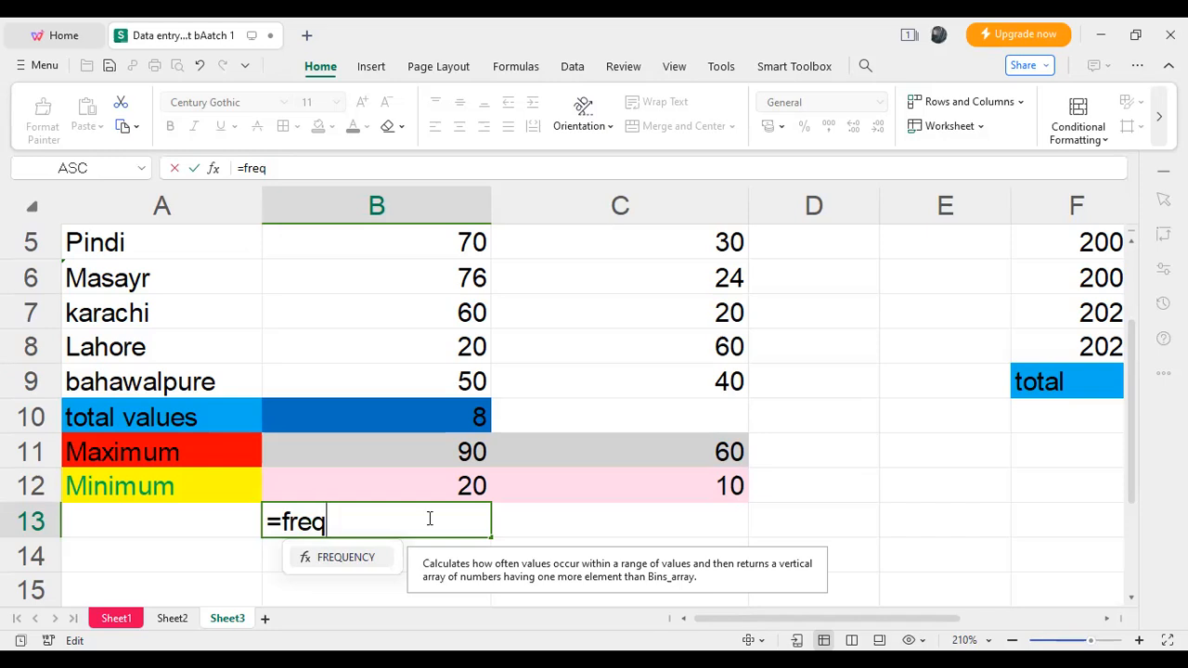
{"action": "left_click", "coordinate": [456, 78]}
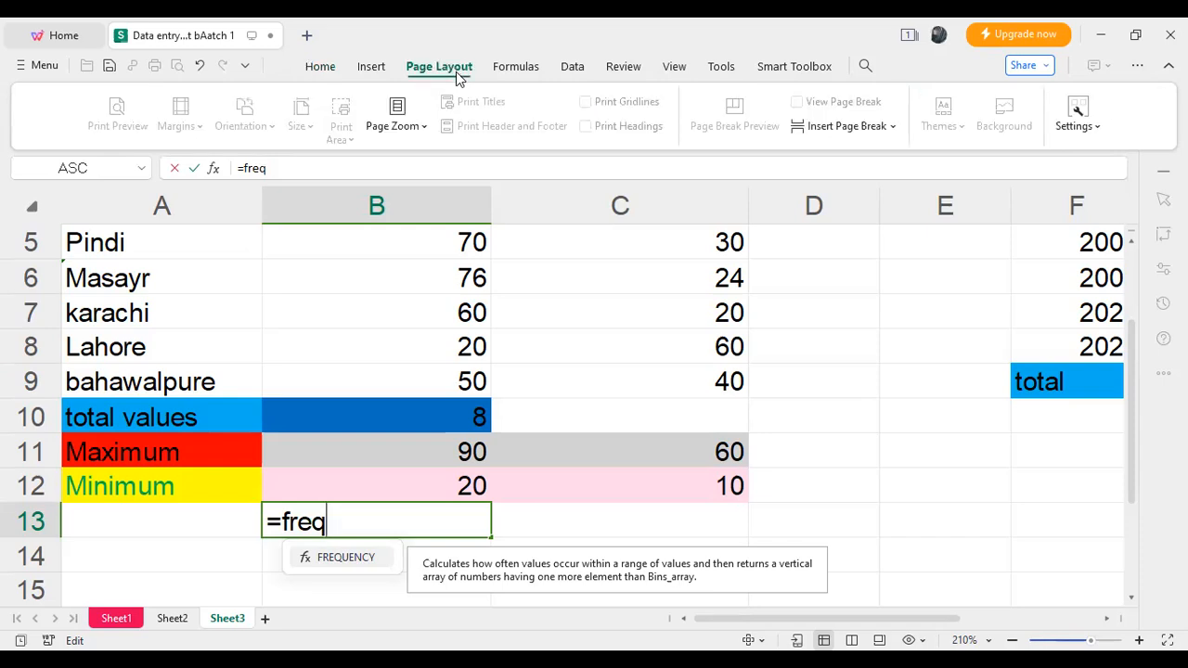
{"action": "key", "text": "BackSpace"}
{"action": "key", "text": "BackSpace"}
{"action": "key", "text": "BackSpace"}
{"action": "key", "text": "BackSpace"}
{"action": "key", "text": "BackSpace"}
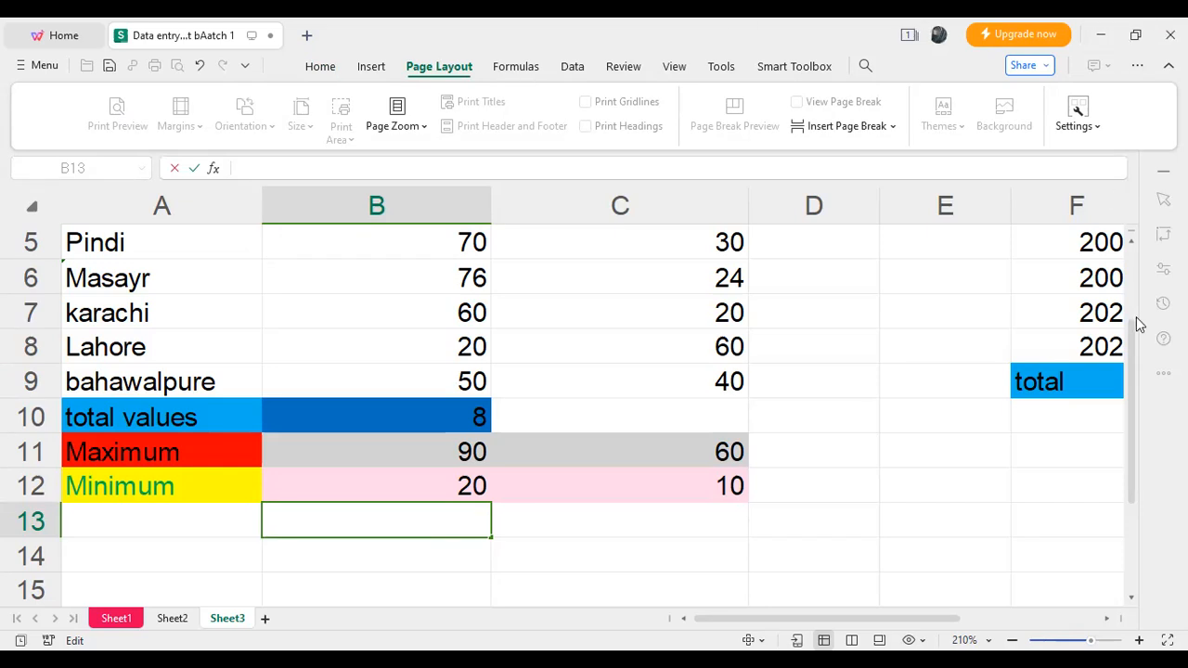
{"action": "scroll", "coordinate": [1136, 314], "scroll_direction": "up", "scroll_amount": 1}
{"action": "scroll", "coordinate": [1137, 314], "scroll_direction": "up", "scroll_amount": 3}
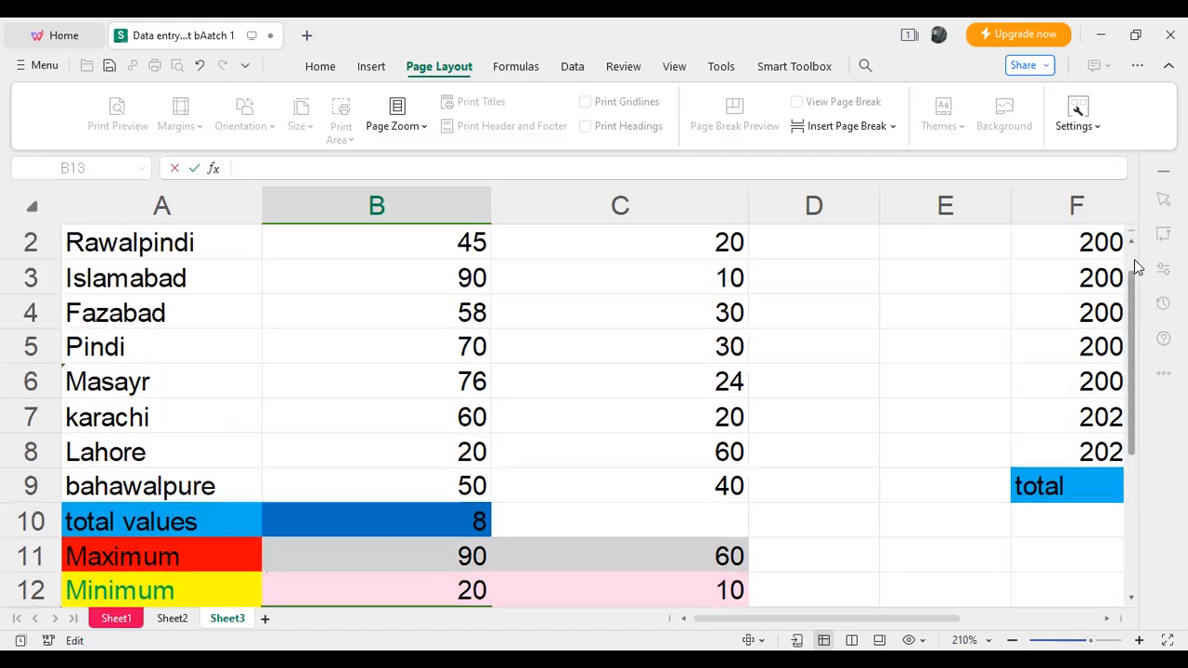
{"action": "left_click", "coordinate": [517, 67]}
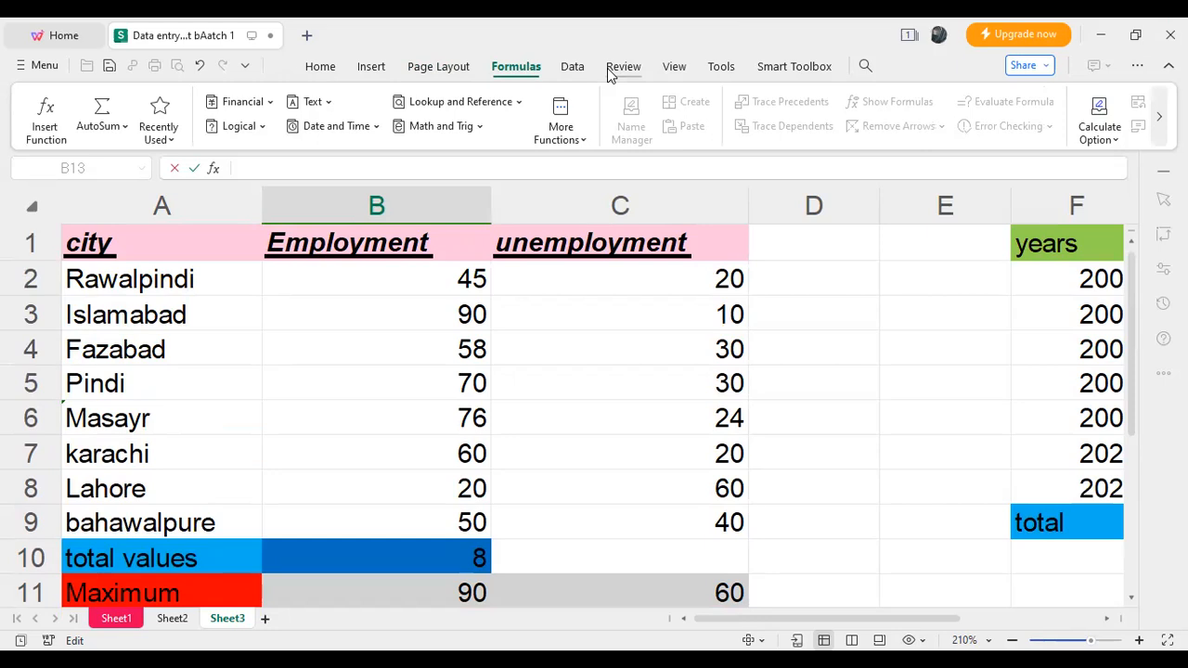
{"action": "left_click", "coordinate": [571, 69]}
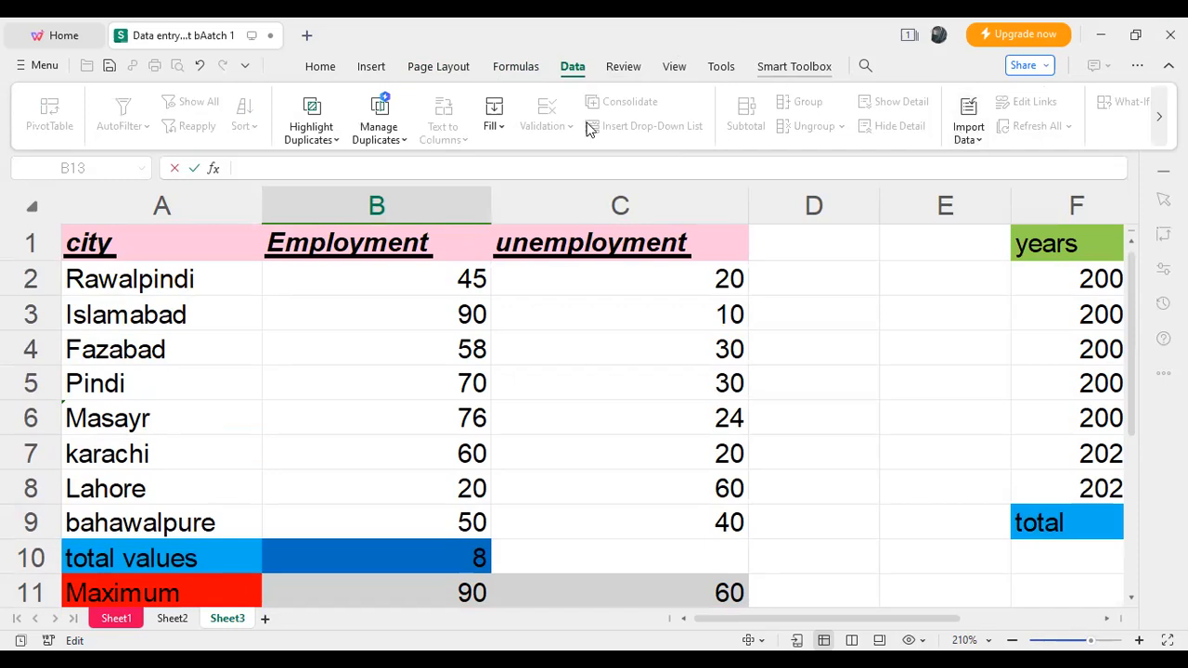
{"action": "left_click", "coordinate": [722, 68]}
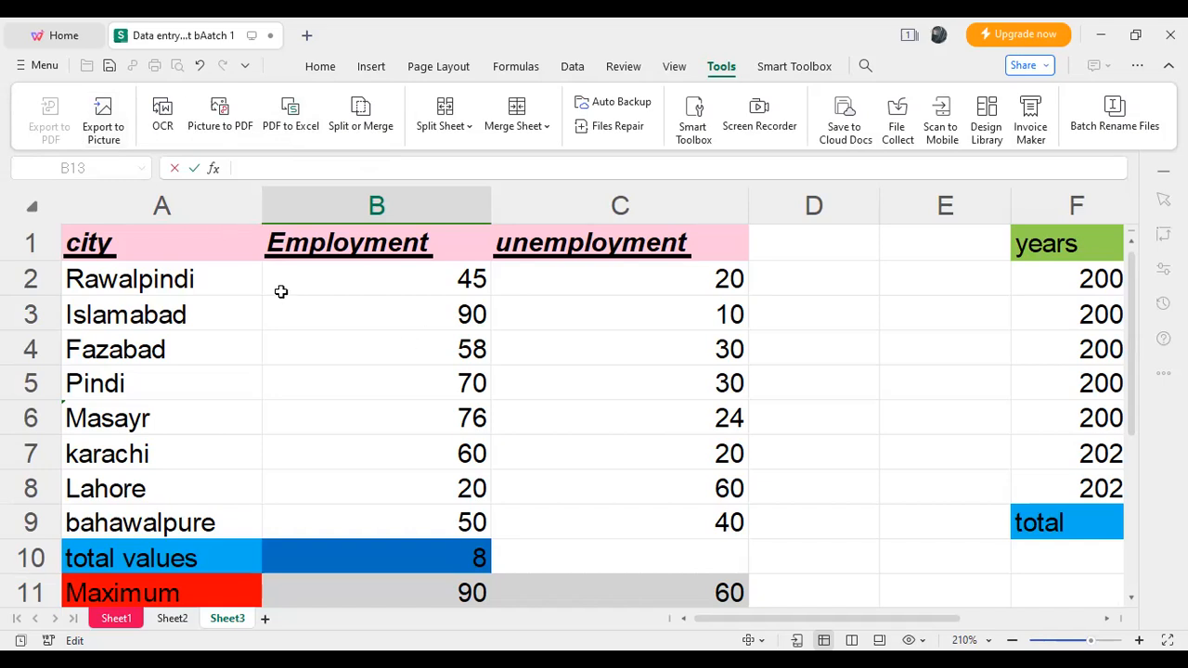
{"action": "left_click", "coordinate": [960, 415]}
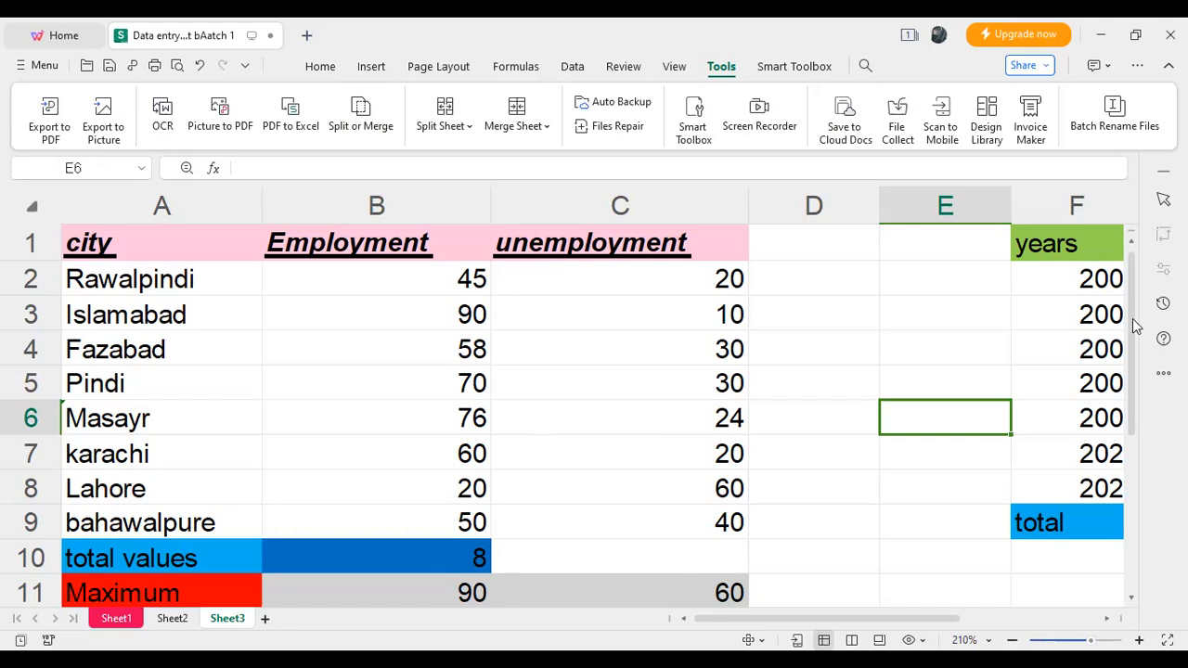
- Start a FREQUENCY formula in cell B13, directly below the Employment column's Minimum value
{"action": "scroll", "coordinate": [872, 467], "scroll_direction": "down", "scroll_amount": 3}
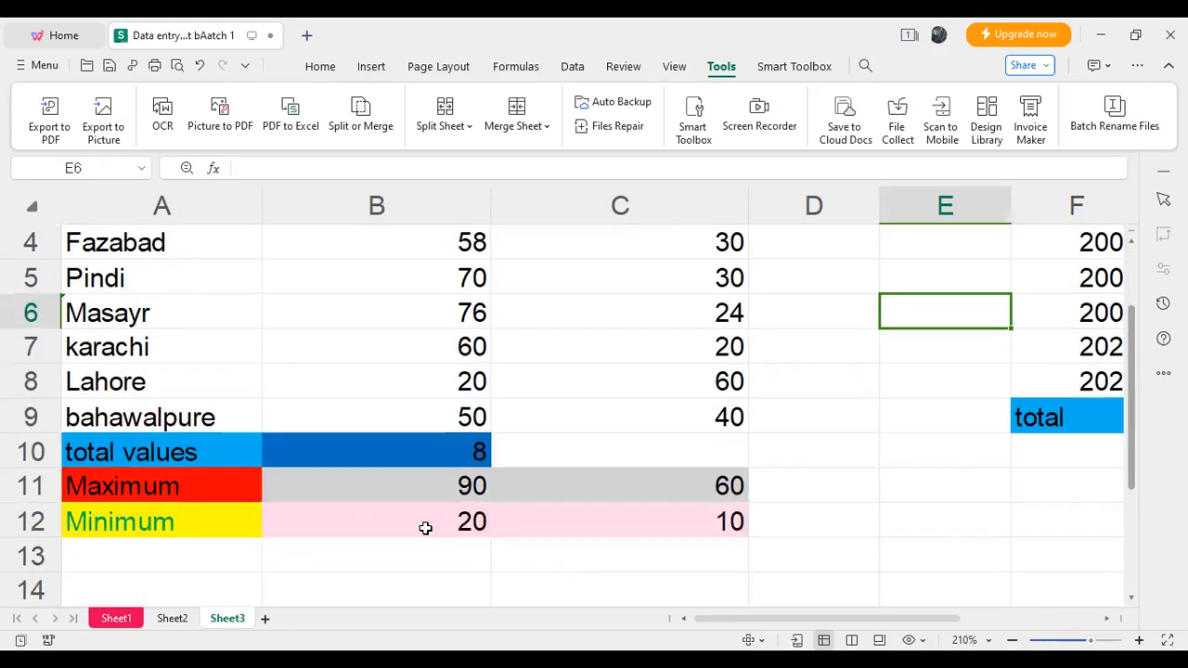
{"action": "left_click", "coordinate": [418, 527]}
{"action": "type", "text": "="}
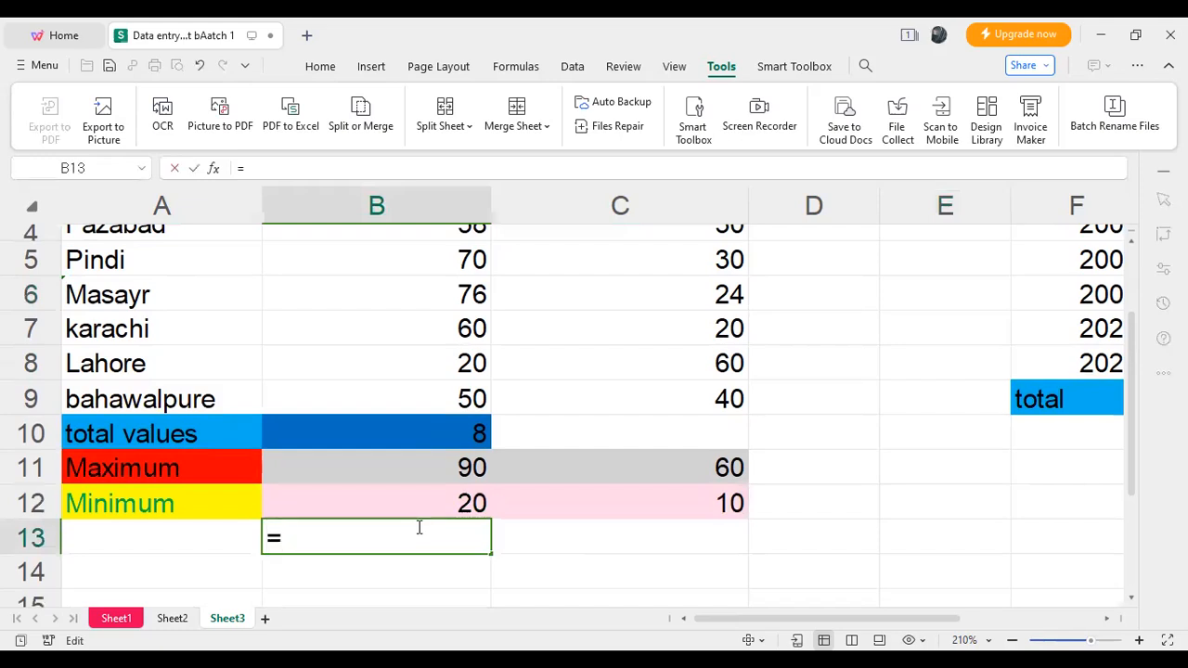
{"action": "type", "text": "freq"}
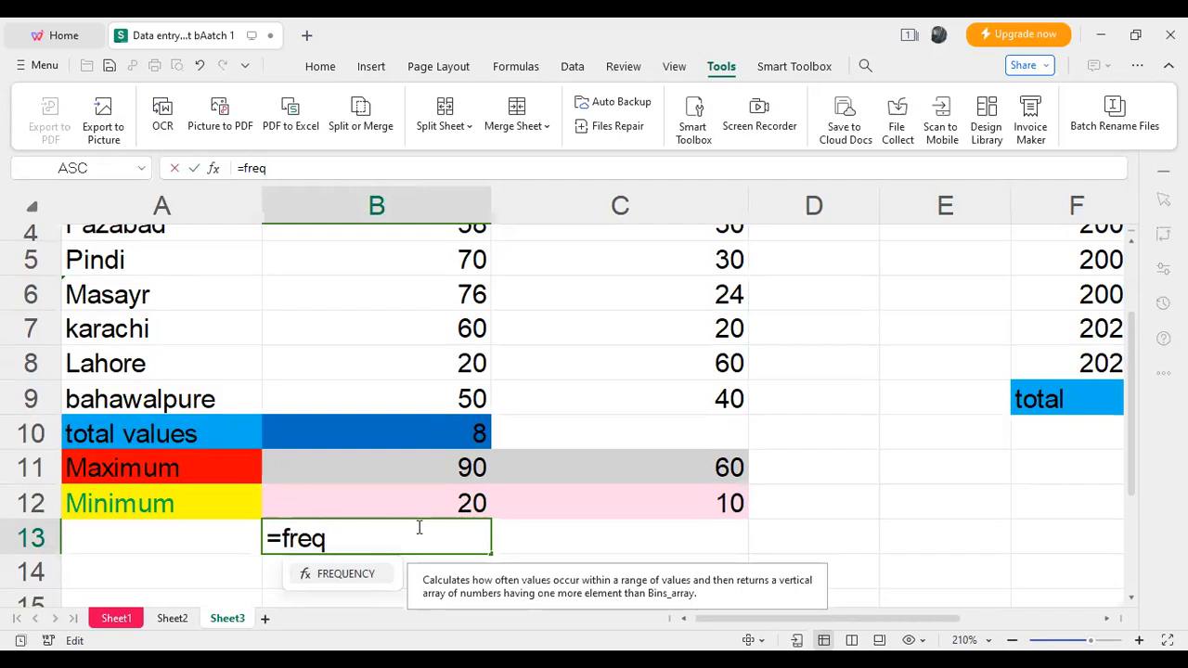
{"action": "type", "text": "uen"}
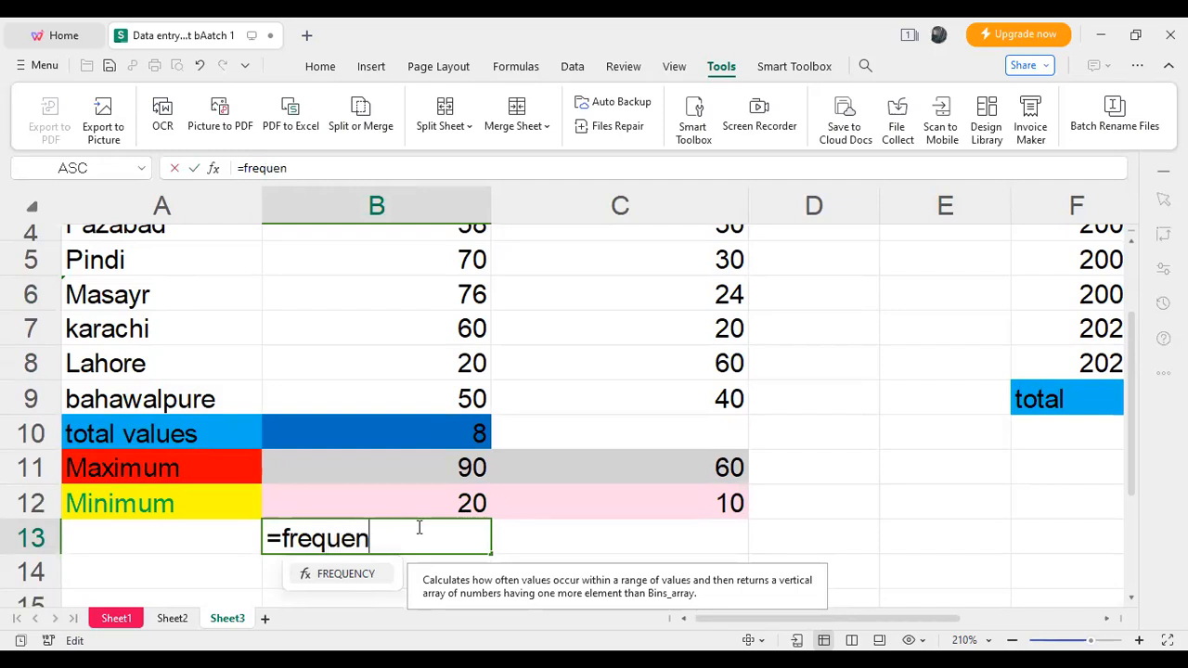
{"action": "type", "text": "cy"}
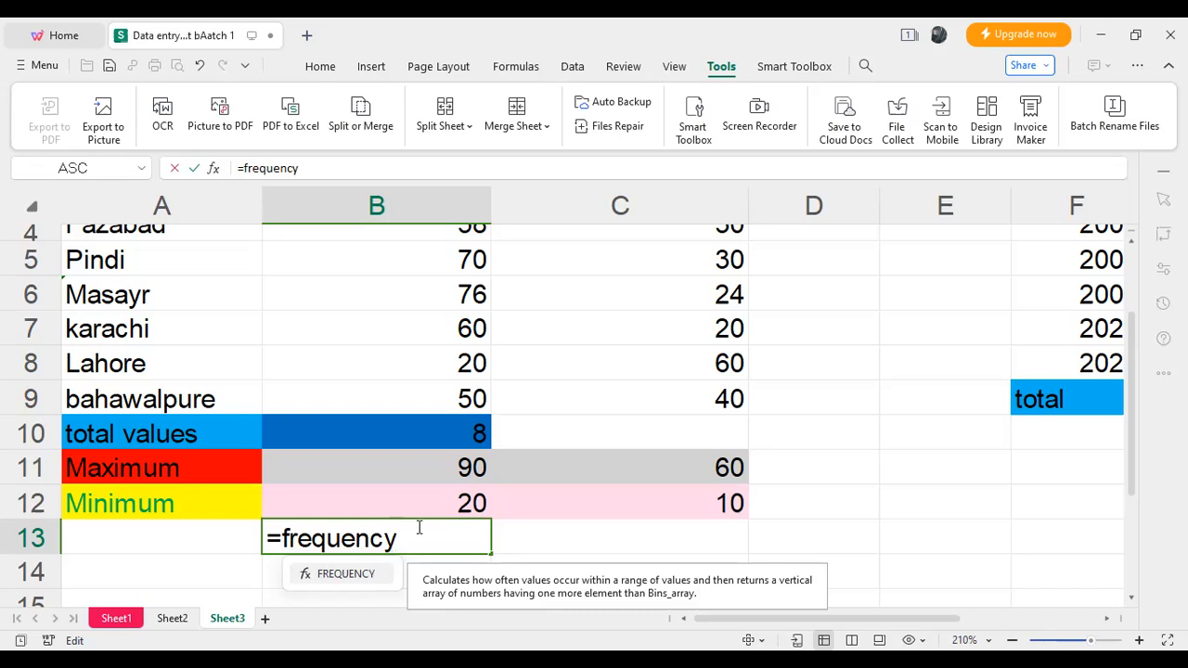
{"action": "type", "text": "9"}
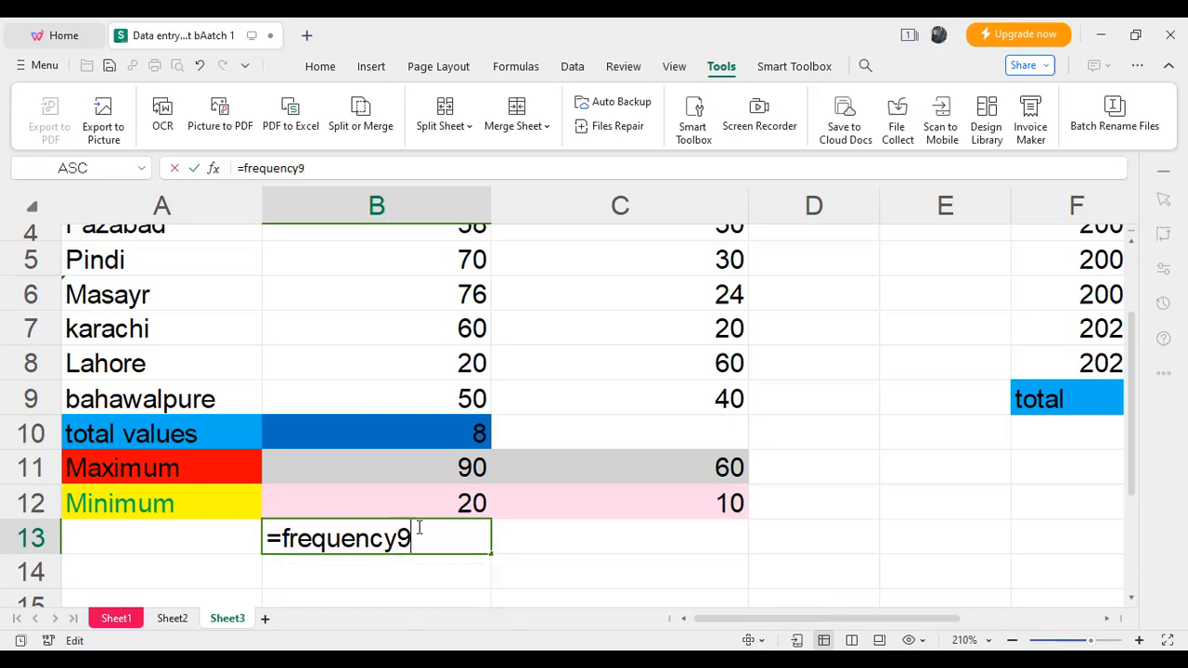
{"action": "key", "text": "BackSpace"}
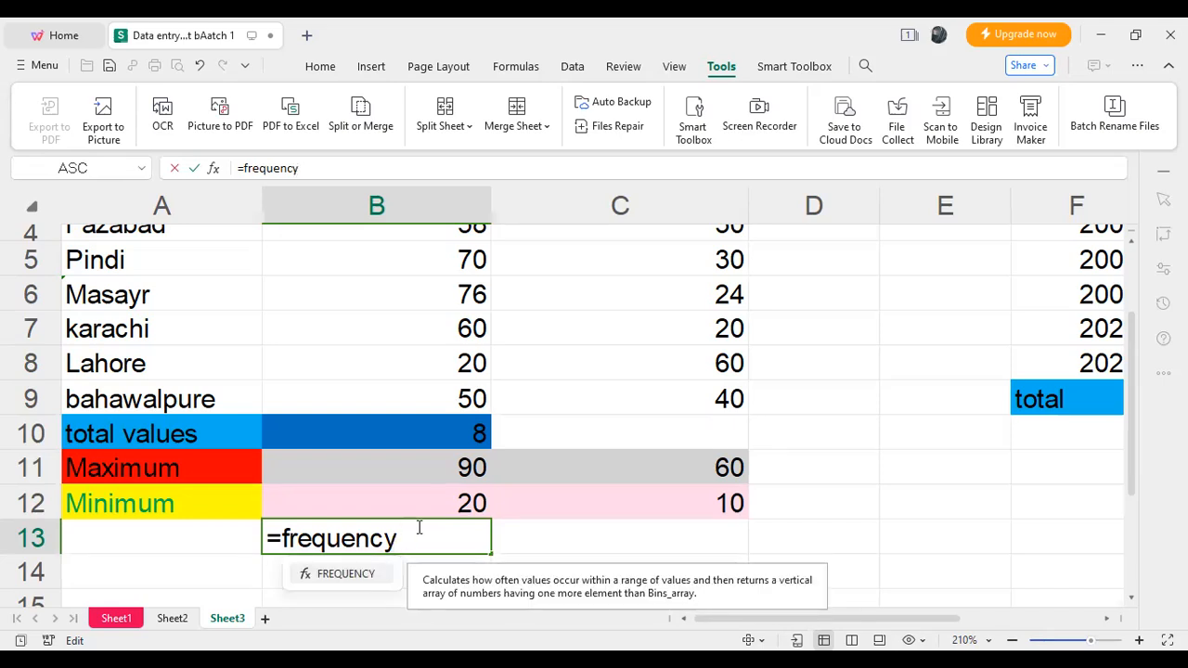
{"action": "type", "text": "("}
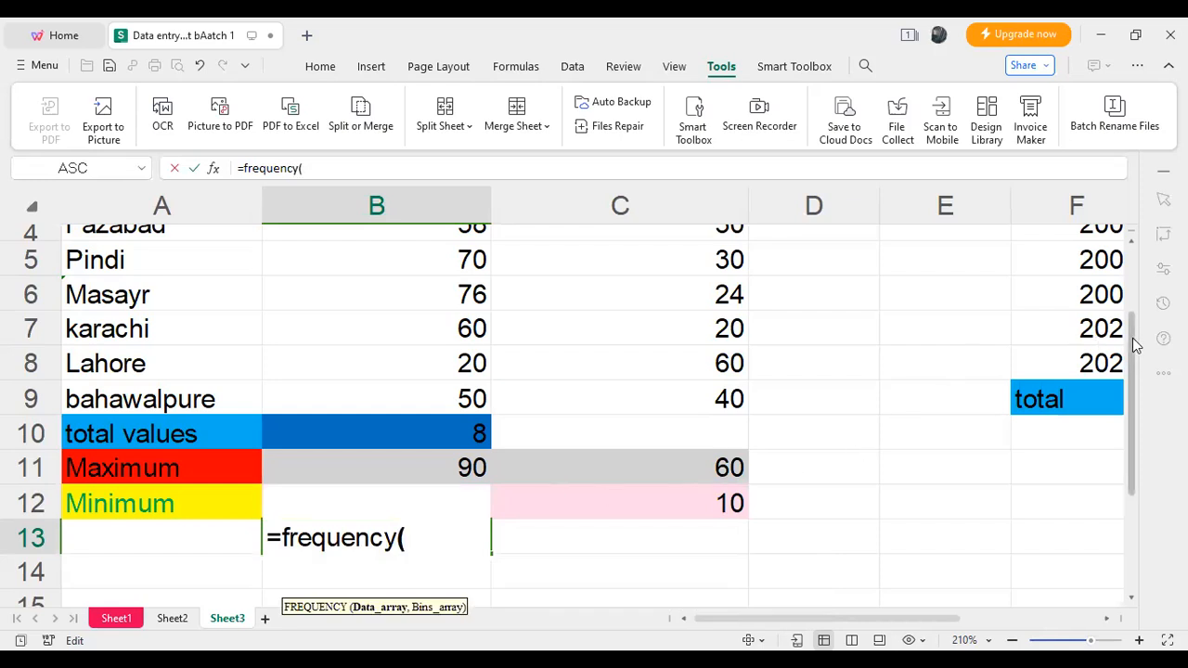
- Try to complete the FREQUENCY formula in B13 with only the Employment values B2:B9 as its data array
{"action": "scroll", "coordinate": [595, 263], "scroll_direction": "up", "scroll_amount": 2}
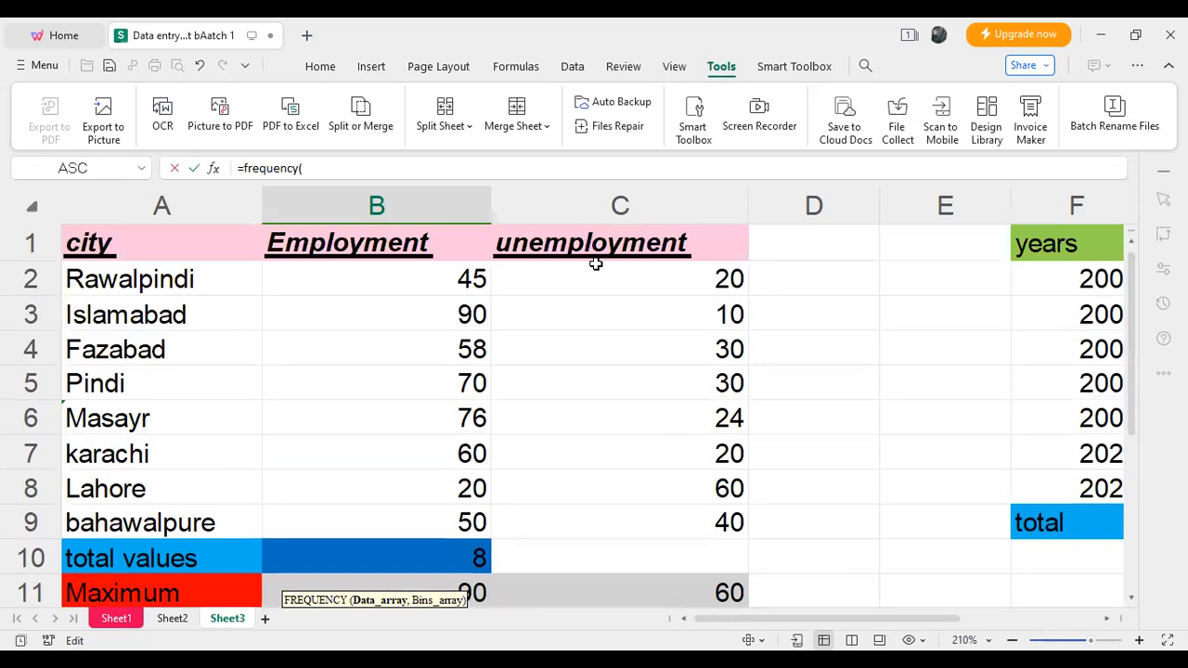
{"action": "left_click_drag", "start_coordinate": [469, 280], "coordinate": [467, 523]}
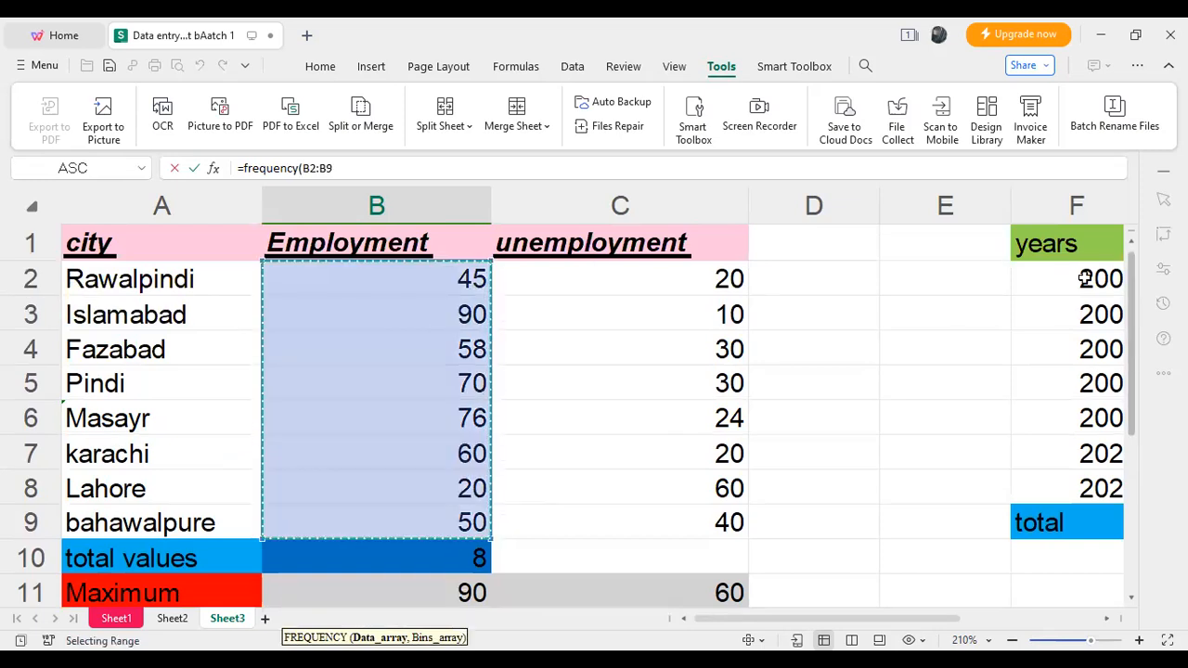
{"action": "scroll", "coordinate": [1122, 366], "scroll_direction": "down", "scroll_amount": 3}
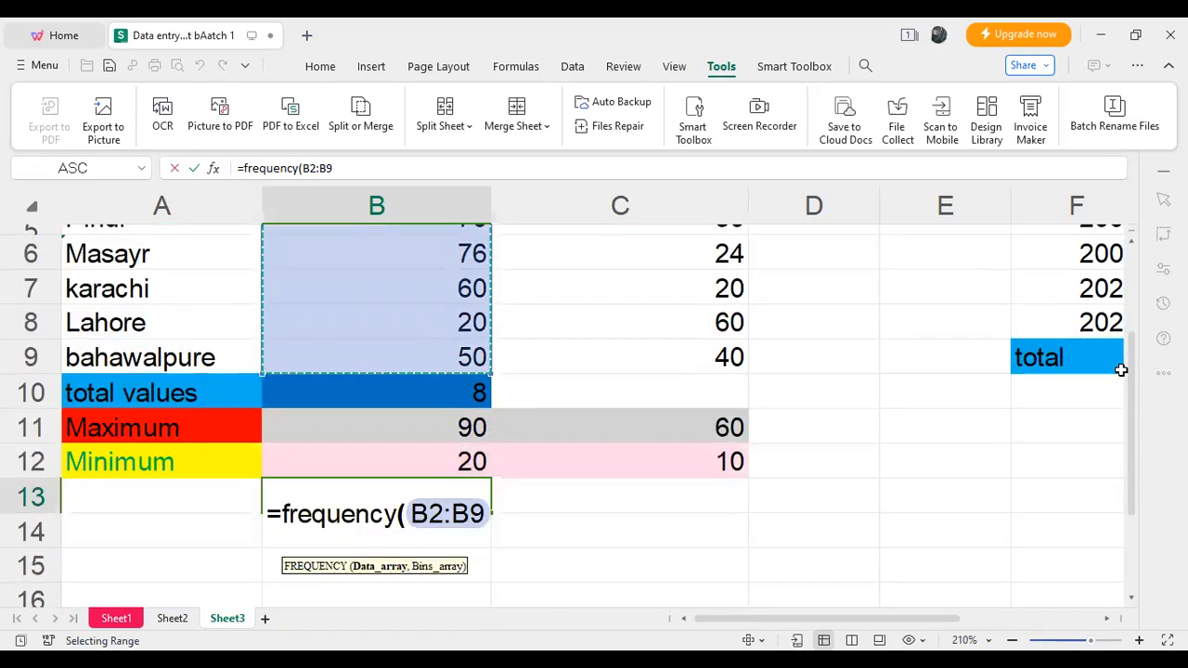
{"action": "type", "text": ")"}
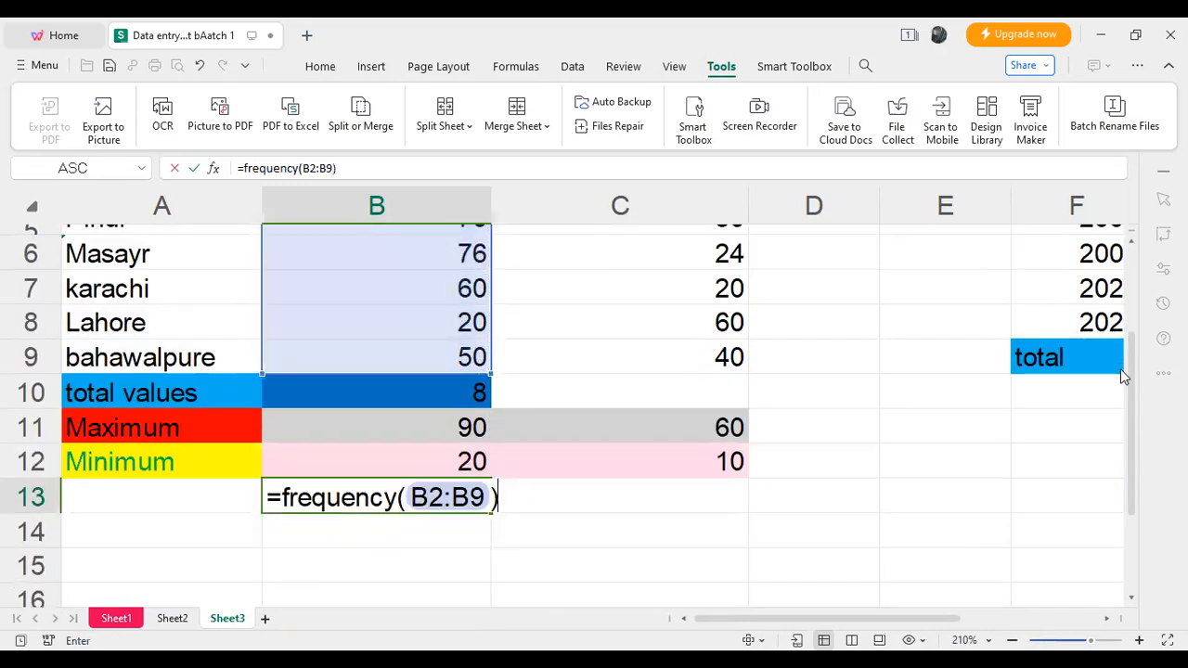
{"action": "key", "text": "Return"}
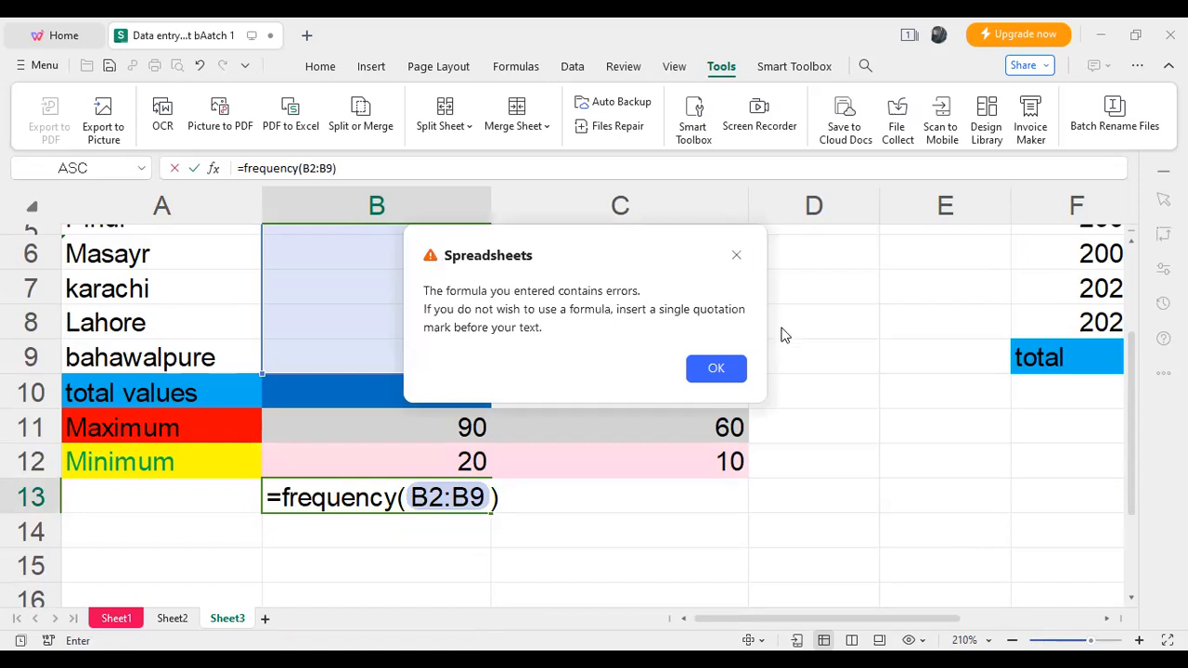
{"action": "key", "text": "Return"}
- Delete the FREQUENCY formula and its B2:B9 argument from cell B13
{"action": "left_click", "coordinate": [396, 500]}
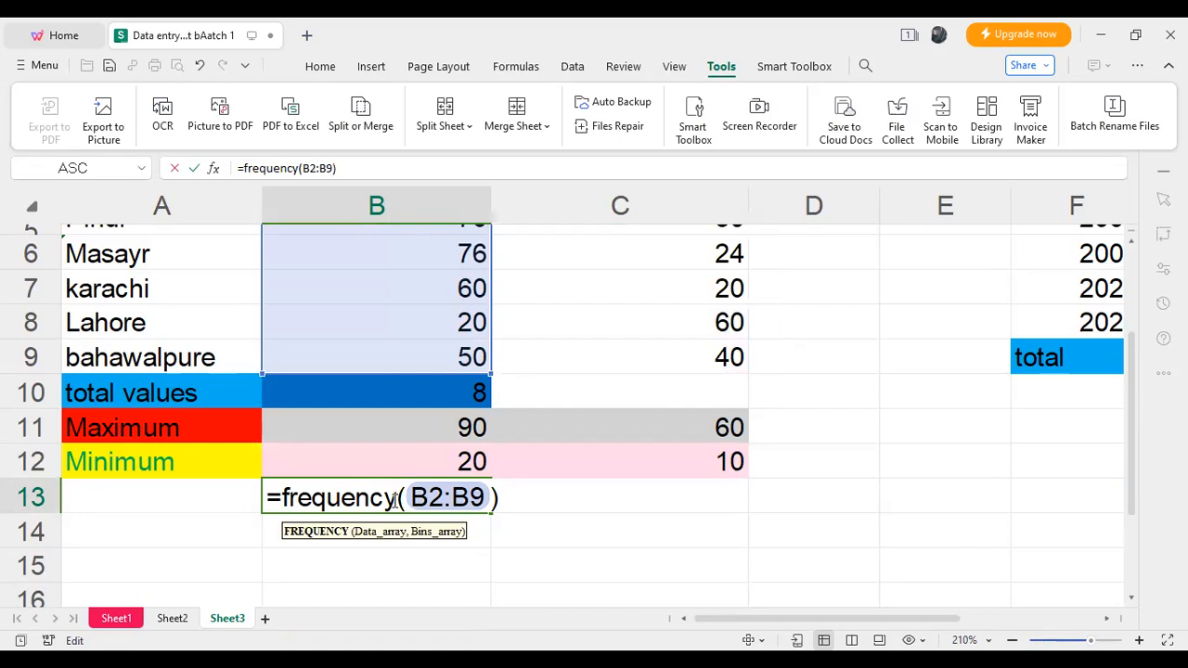
{"action": "key", "text": "BackSpace"}
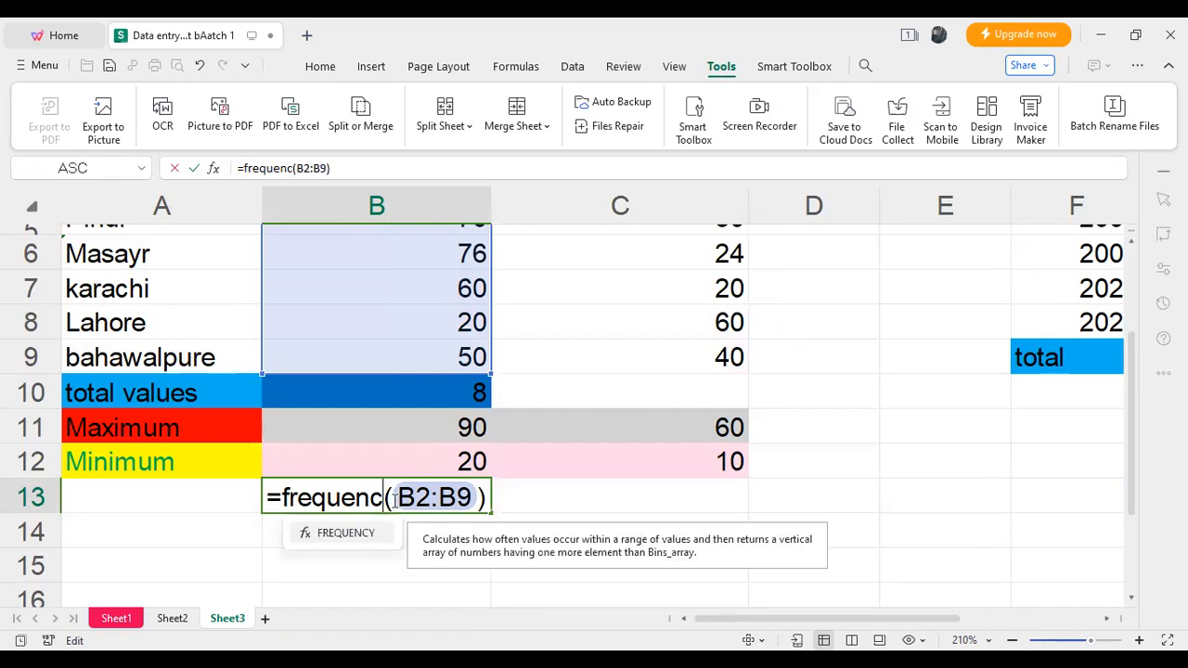
{"action": "key", "text": "BackSpace"}
{"action": "key", "text": "BackSpace"}
{"action": "key", "text": "BackSpace"}
{"action": "key", "text": "BackSpace"}
{"action": "key", "text": "BackSpace"}
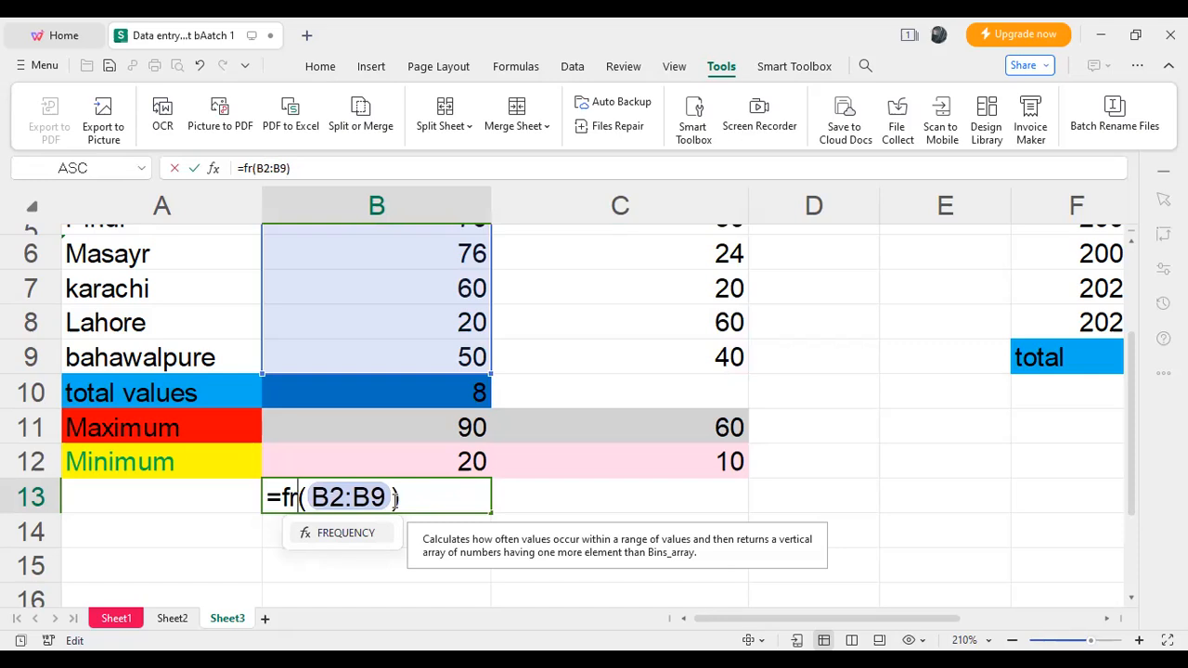
{"action": "key", "text": "BackSpace"}
{"action": "key", "text": "BackSpace"}
{"action": "key", "text": "BackSpace"}
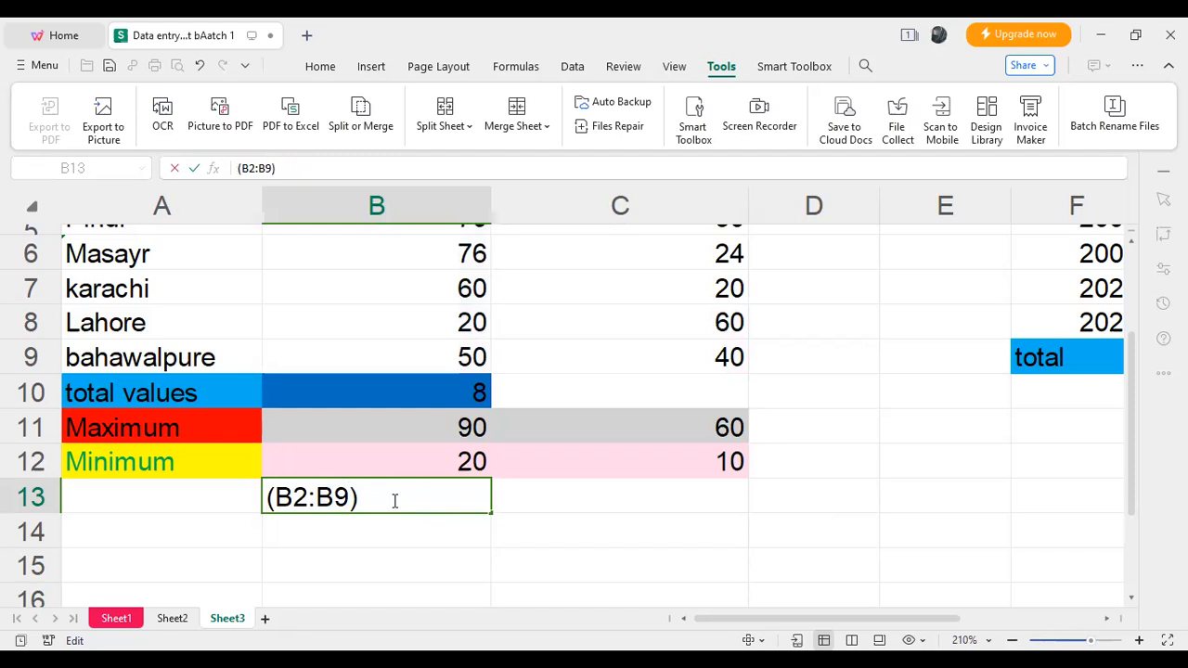
{"action": "left_click", "coordinate": [394, 501]}
{"action": "key", "text": "BackSpace"}
{"action": "key", "text": "BackSpace"}
{"action": "key", "text": "BackSpace"}
{"action": "key", "text": "BackSpace"}
{"action": "key", "text": "BackSpace"}
{"action": "key", "text": "BackSpace"}
{"action": "key", "text": "BackSpace"}
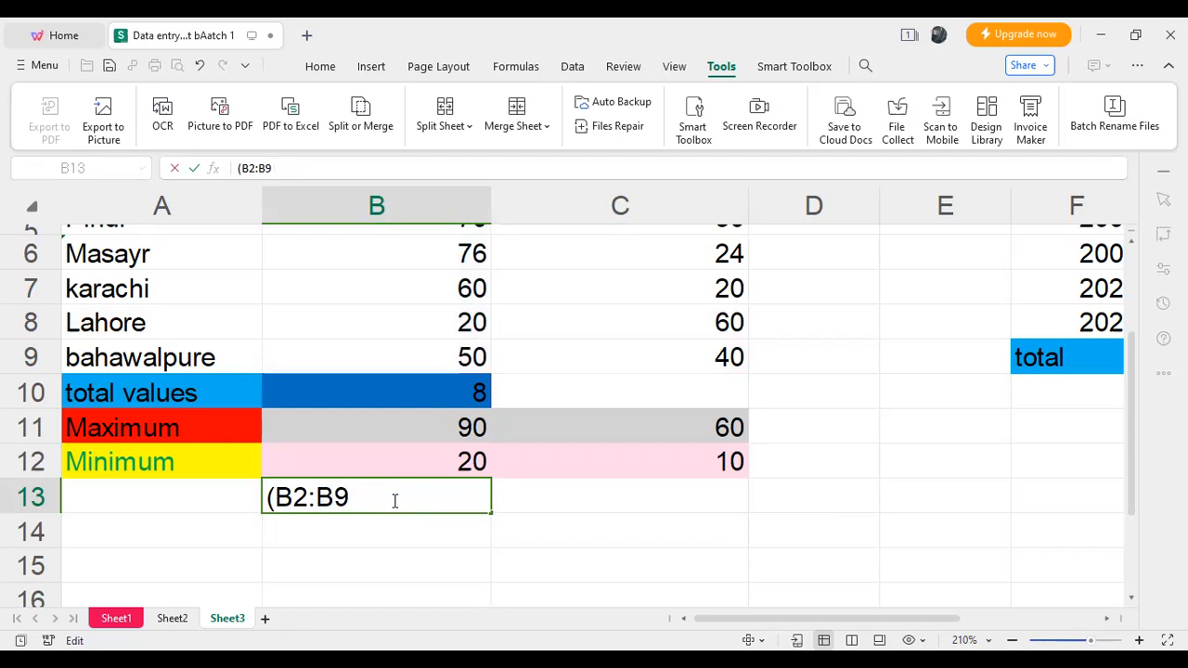